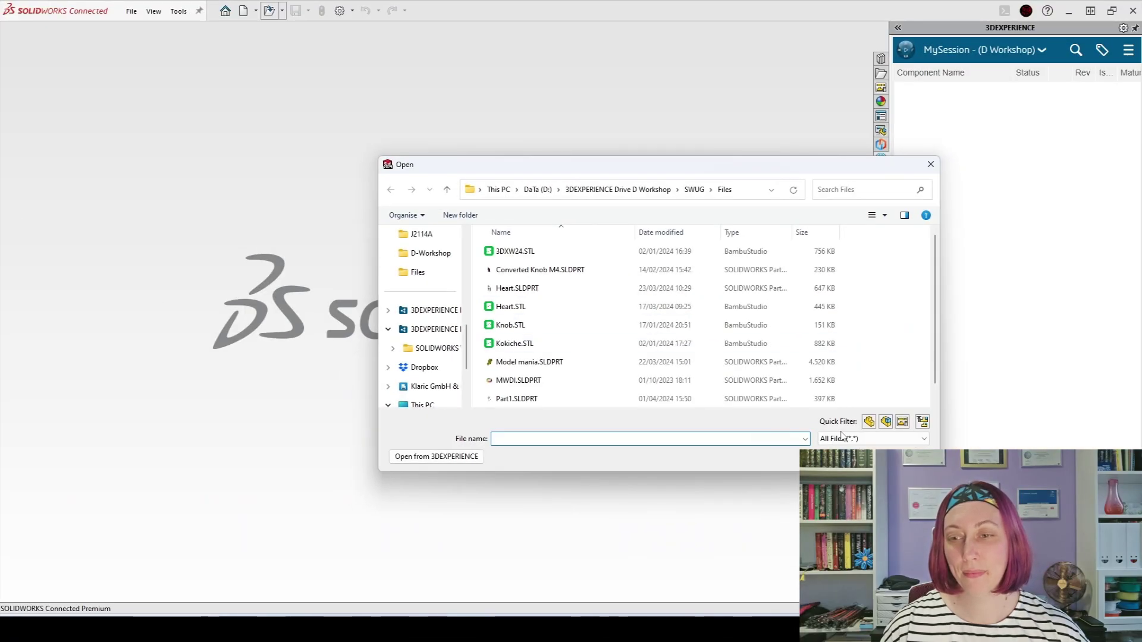
- Filter the folder to mesh formats (NZIP, NXM, SCN, 3DS, OBJ, STL, WRL, PLY, PLY2) and open Heart.STL
{"action": "left_click", "coordinate": [841, 441]}
{"action": "left_click", "coordinate": [862, 361]}
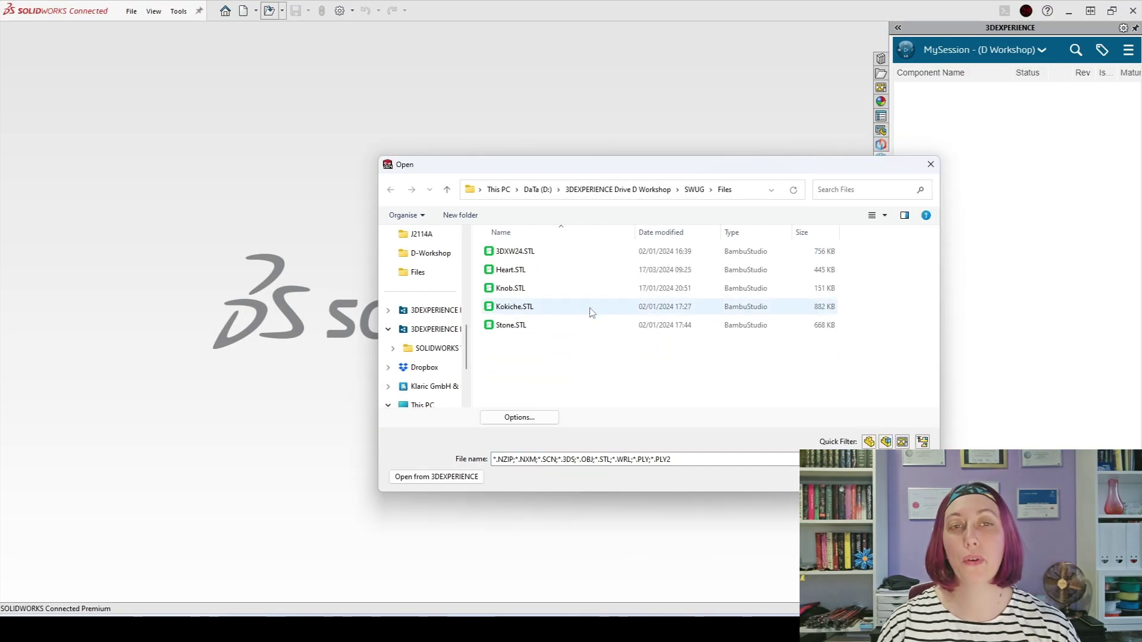
{"action": "left_click", "coordinate": [525, 272]}
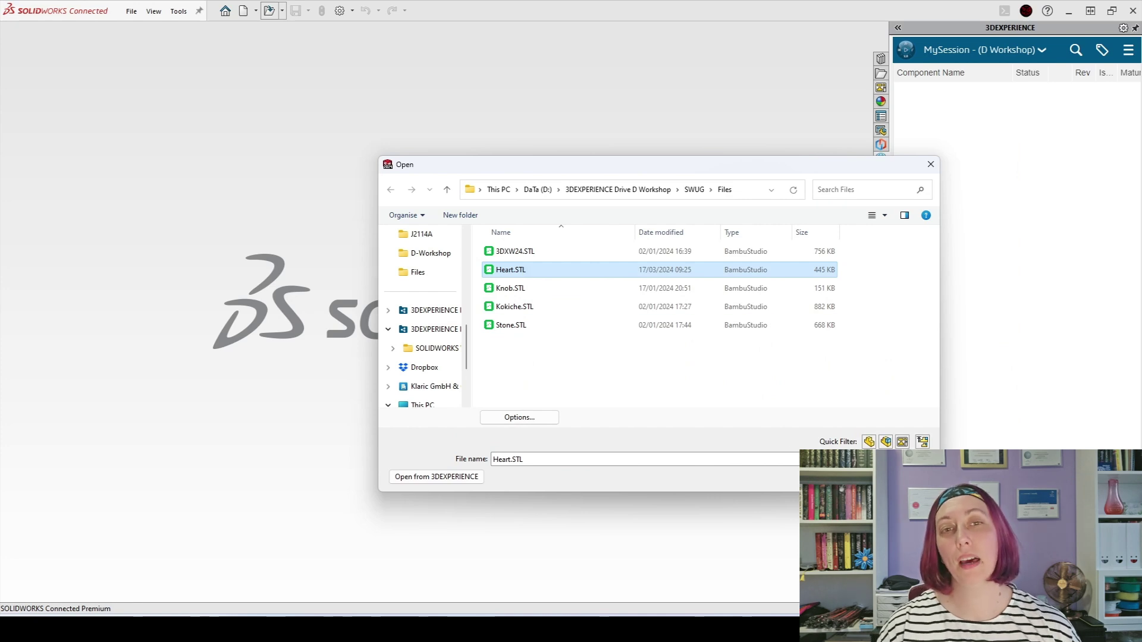
{"action": "left_click", "coordinate": [851, 477]}
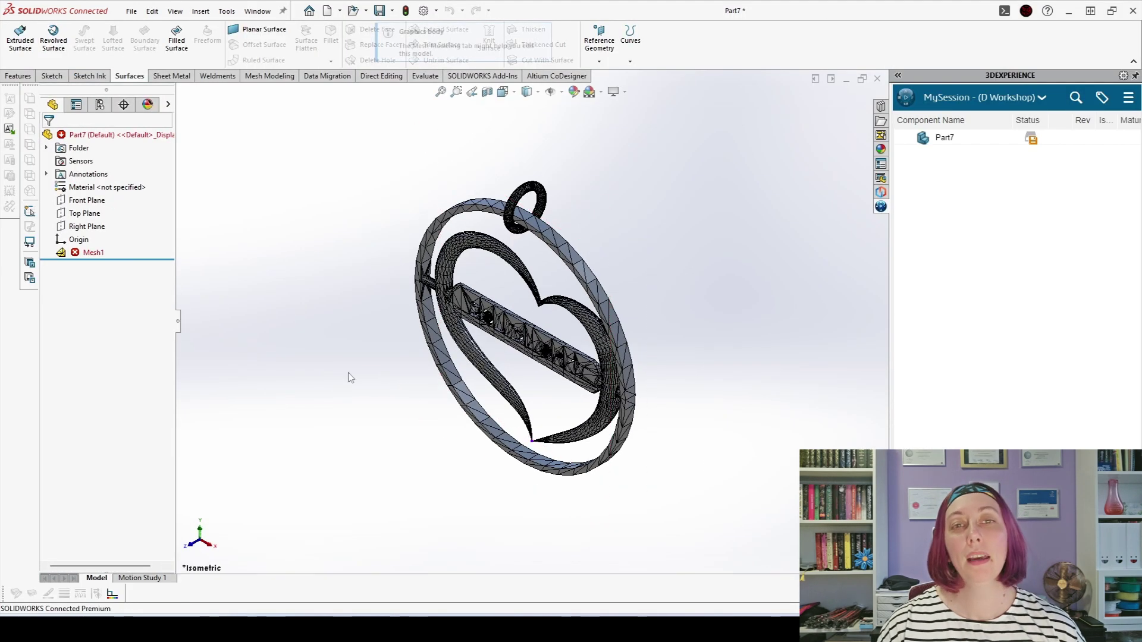
- Show the Top, Right and Front planes around the imported heart mesh
{"action": "left_click", "coordinate": [77, 254]}
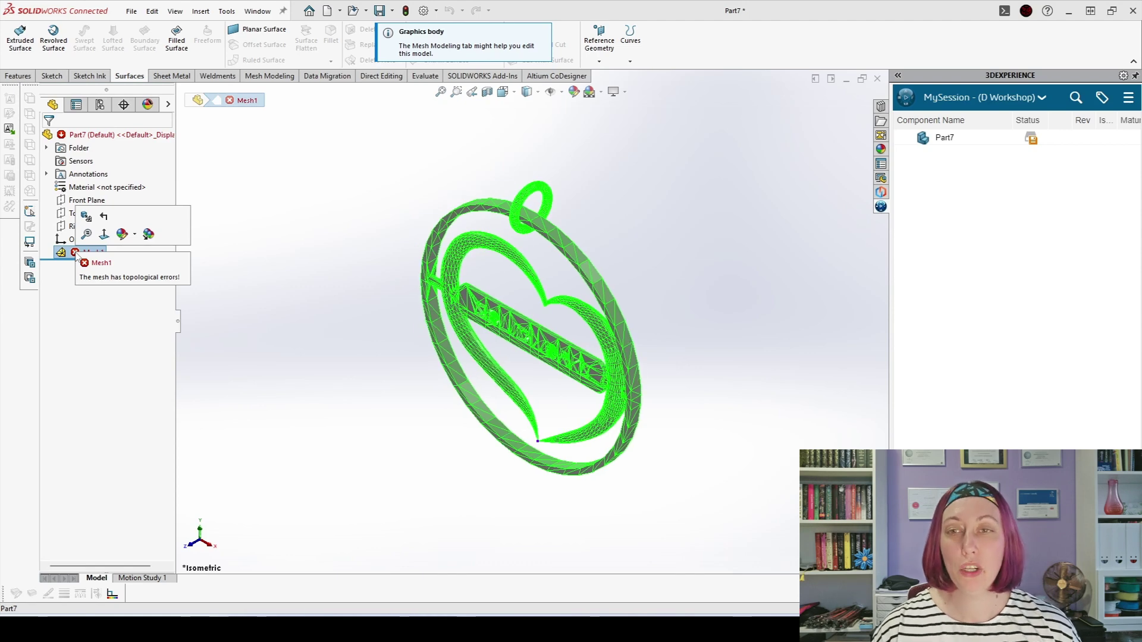
{"action": "key", "text": "ctrl+4"}
{"action": "left_click", "coordinate": [86, 217]}
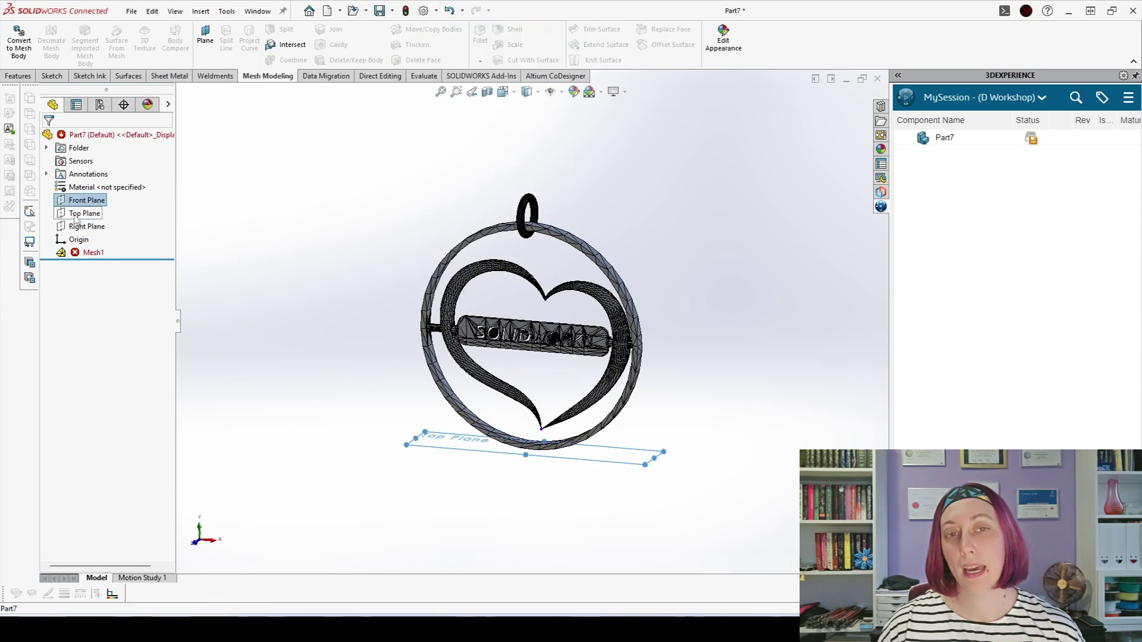
{"action": "left_click", "coordinate": [83, 212]}
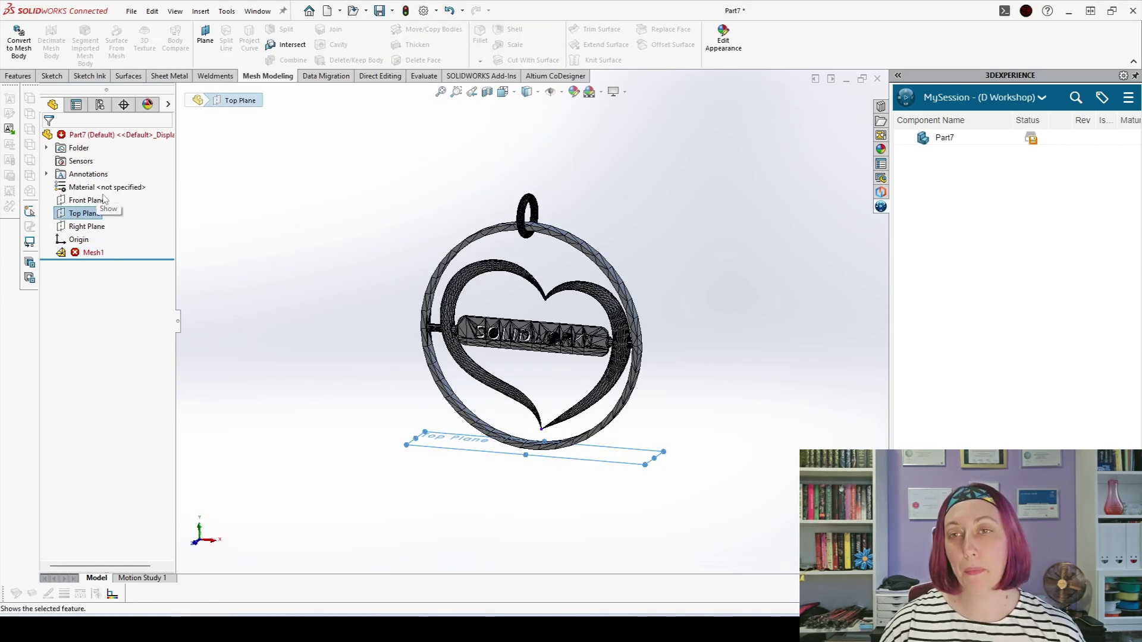
{"action": "left_click", "coordinate": [86, 226]}
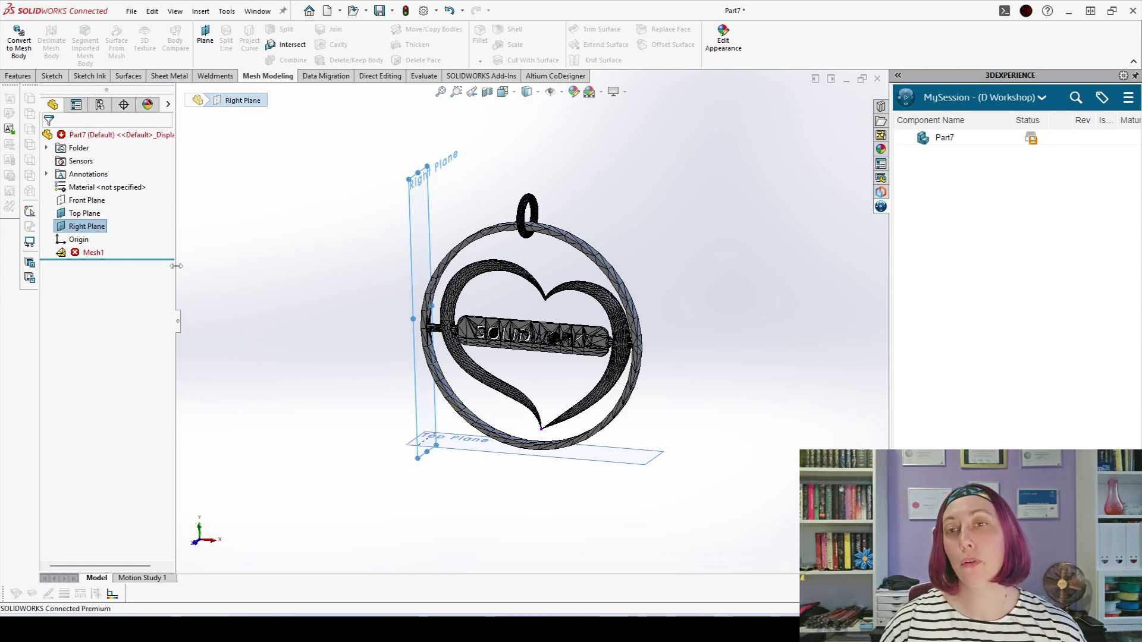
{"action": "left_click", "coordinate": [87, 200]}
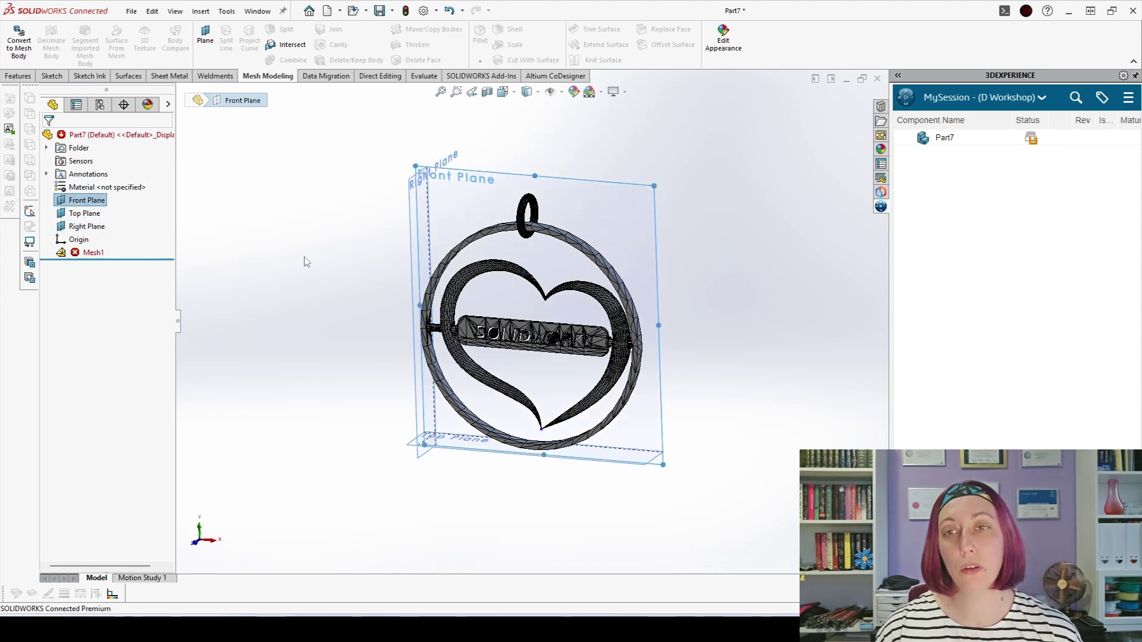
- Start the ScanTo3D Mesh Prep Wizard on Mesh1 and choose numeric input as the orientation method
{"action": "key", "text": "ctrl+4"}
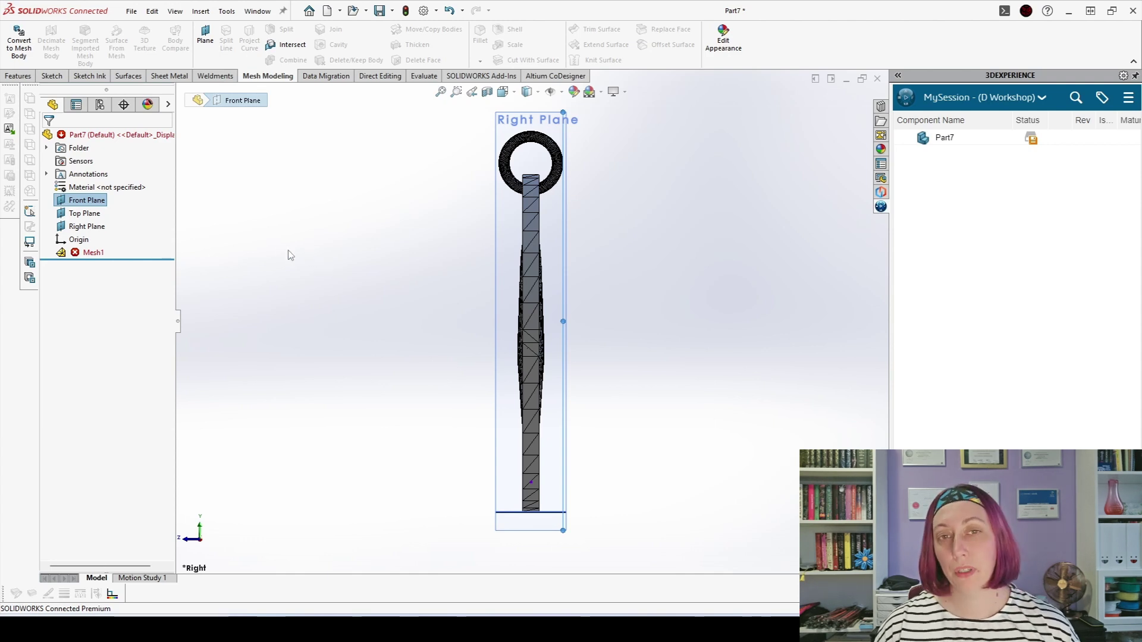
{"action": "left_click", "coordinate": [92, 252]}
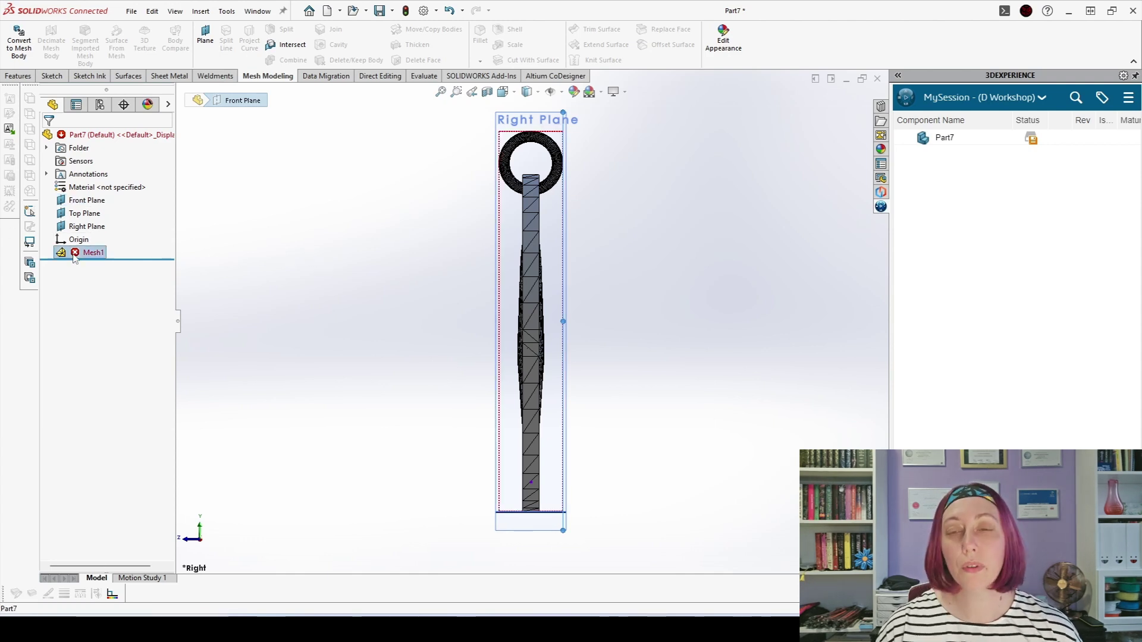
{"action": "left_click", "coordinate": [229, 11]}
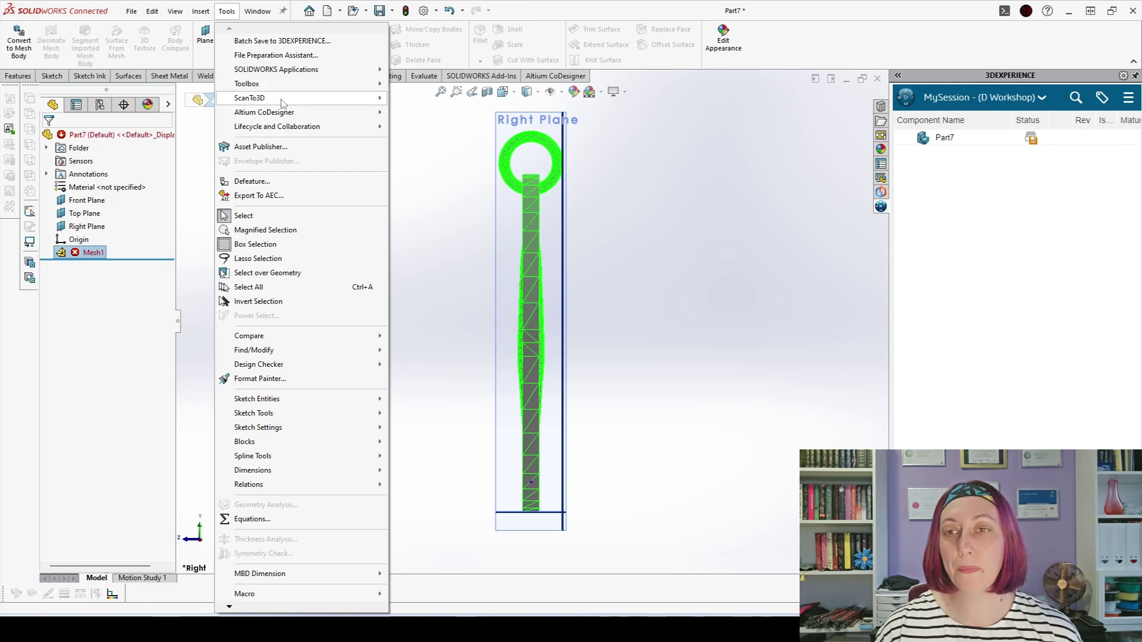
{"action": "mouse_move", "coordinate": [333, 97]}
{"action": "left_click", "coordinate": [431, 99]}
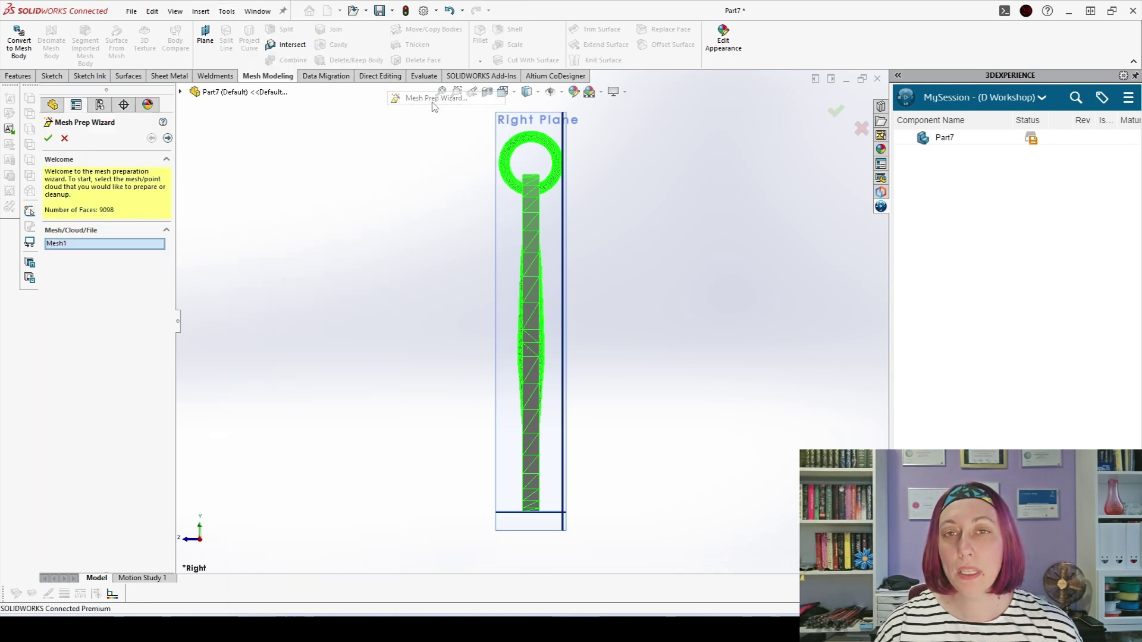
{"action": "left_click", "coordinate": [167, 139]}
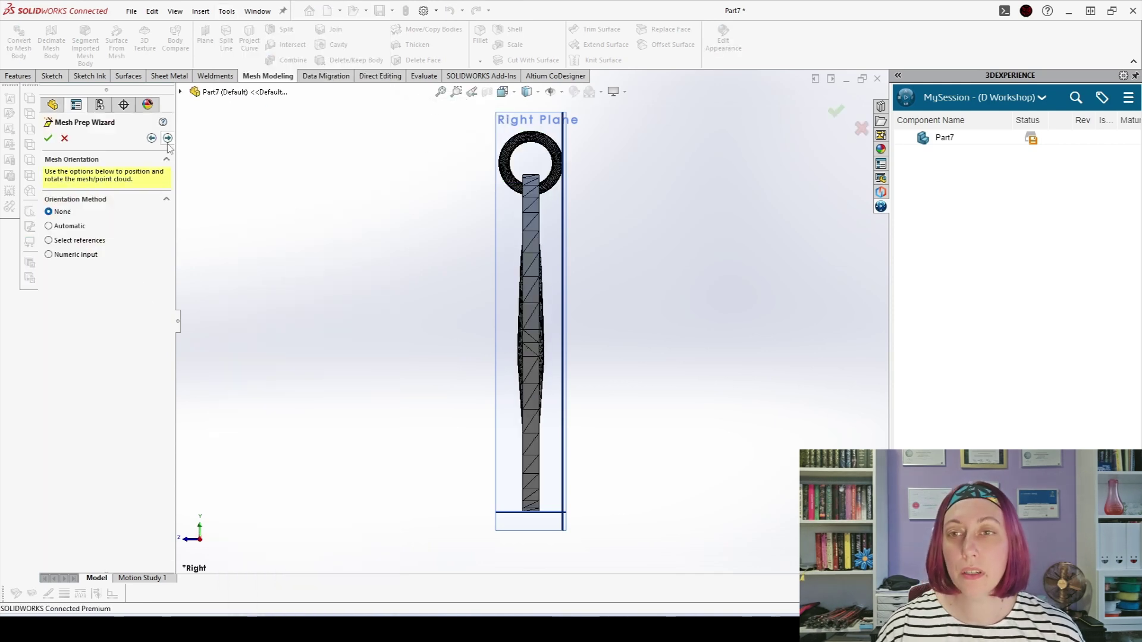
{"action": "left_click", "coordinate": [49, 255]}
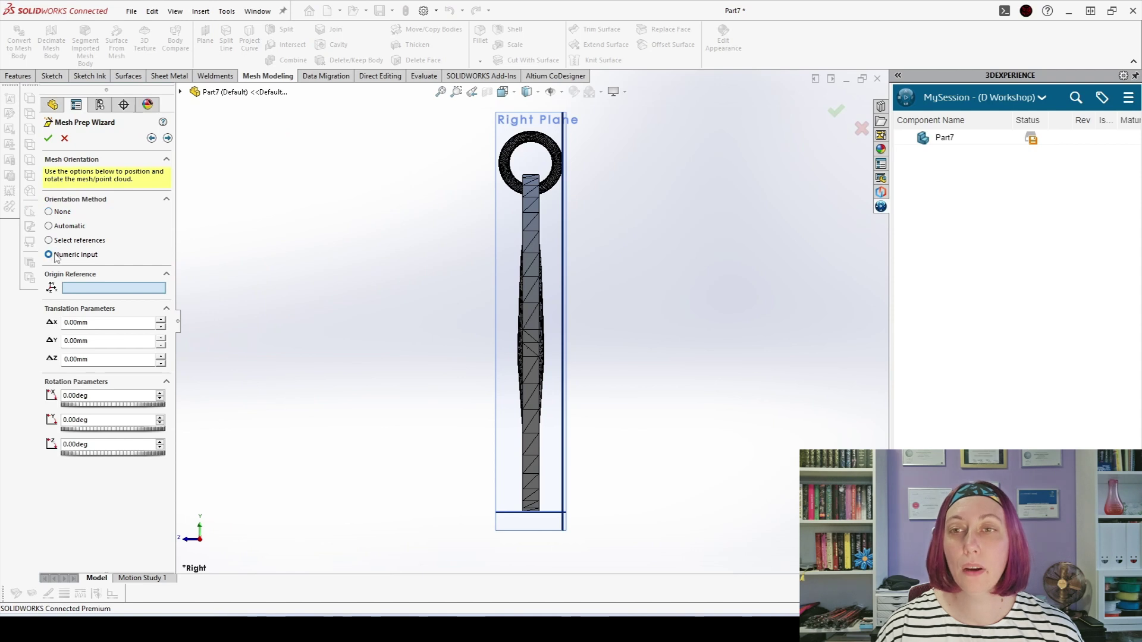
- Set the mesh's Z translation to -6 mm so its thickness is centred on the Front Plane
{"action": "left_click", "coordinate": [161, 362]}
{"action": "left_click", "coordinate": [161, 362]}
{"action": "left_click", "coordinate": [162, 362]}
{"action": "left_click", "coordinate": [161, 362]}
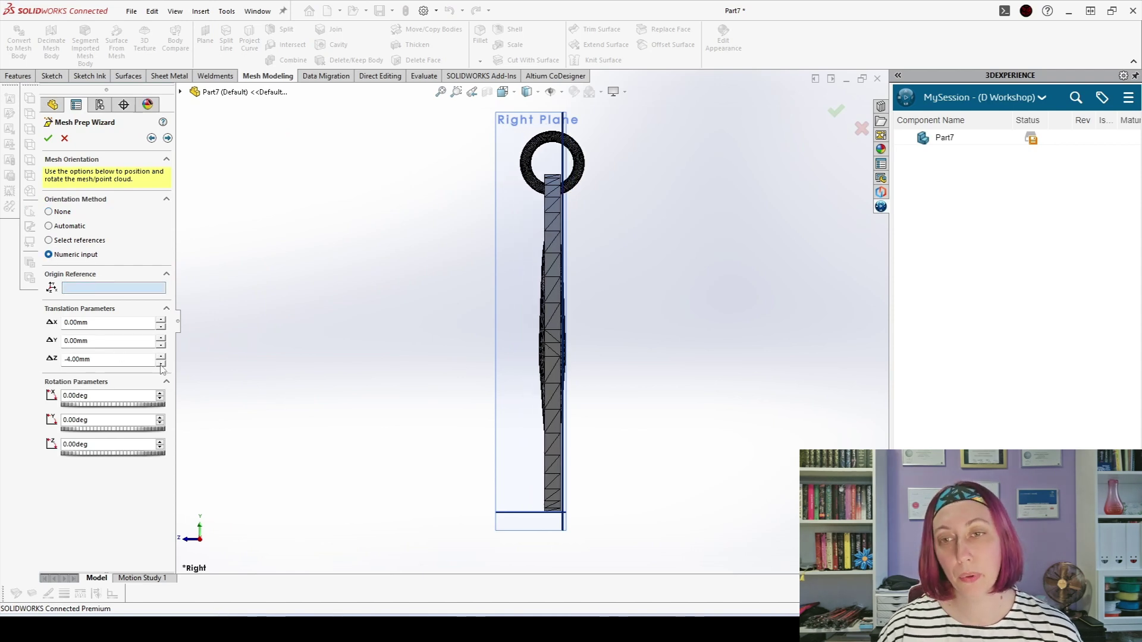
{"action": "left_click", "coordinate": [161, 362]}
{"action": "left_click", "coordinate": [161, 364]}
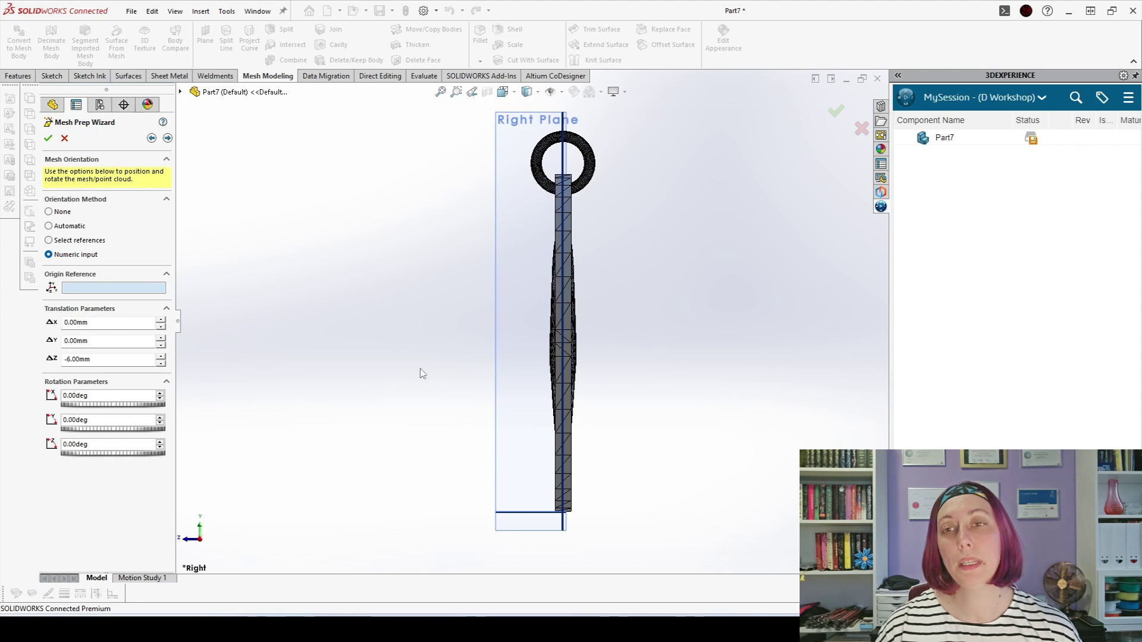
{"action": "scroll", "coordinate": [560, 494], "scroll_direction": "down", "scroll_amount": 5}
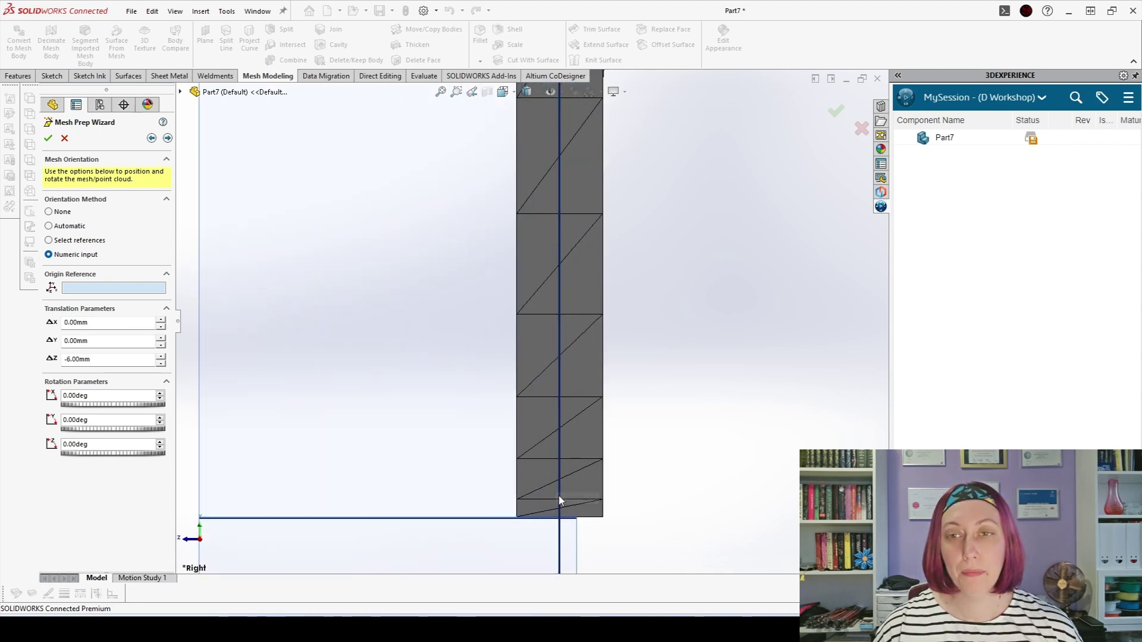
{"action": "scroll", "coordinate": [559, 501], "scroll_direction": "up", "scroll_amount": 5}
{"action": "scroll", "coordinate": [539, 178], "scroll_direction": "down", "scroll_amount": 3}
{"action": "scroll", "coordinate": [507, 379], "scroll_direction": "up", "scroll_amount": 2}
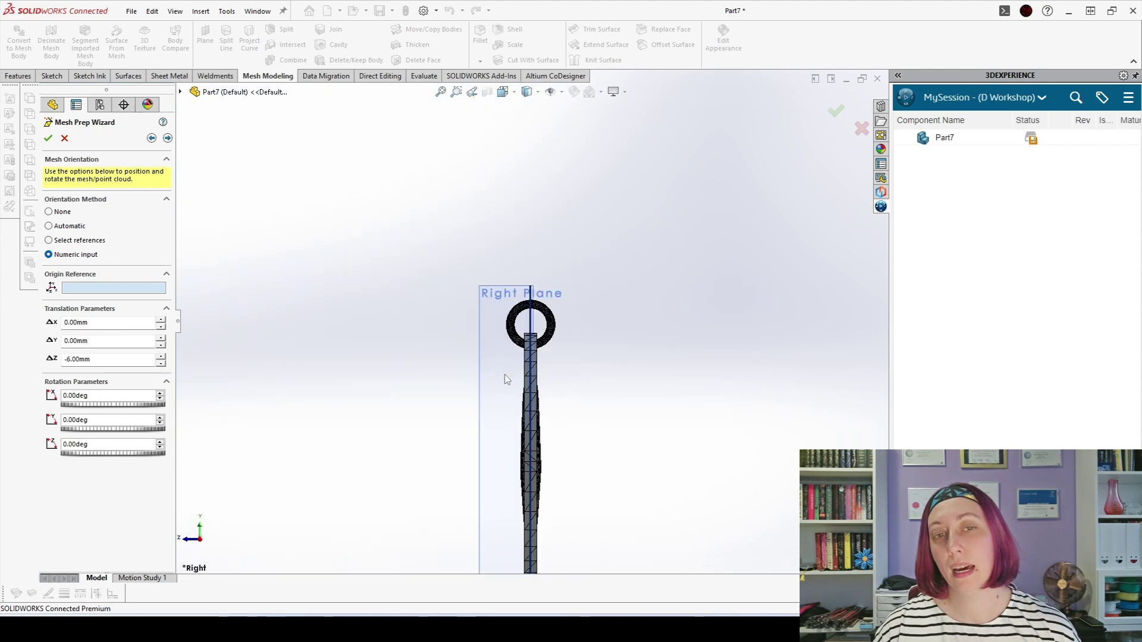
{"action": "scroll", "coordinate": [541, 453], "scroll_direction": "up", "scroll_amount": 3}
- Set the mesh's Y translation to -31.5 mm to centre it vertically on the Top Plane
{"action": "key", "text": "ctrl+1"}
{"action": "left_click", "coordinate": [163, 347]}
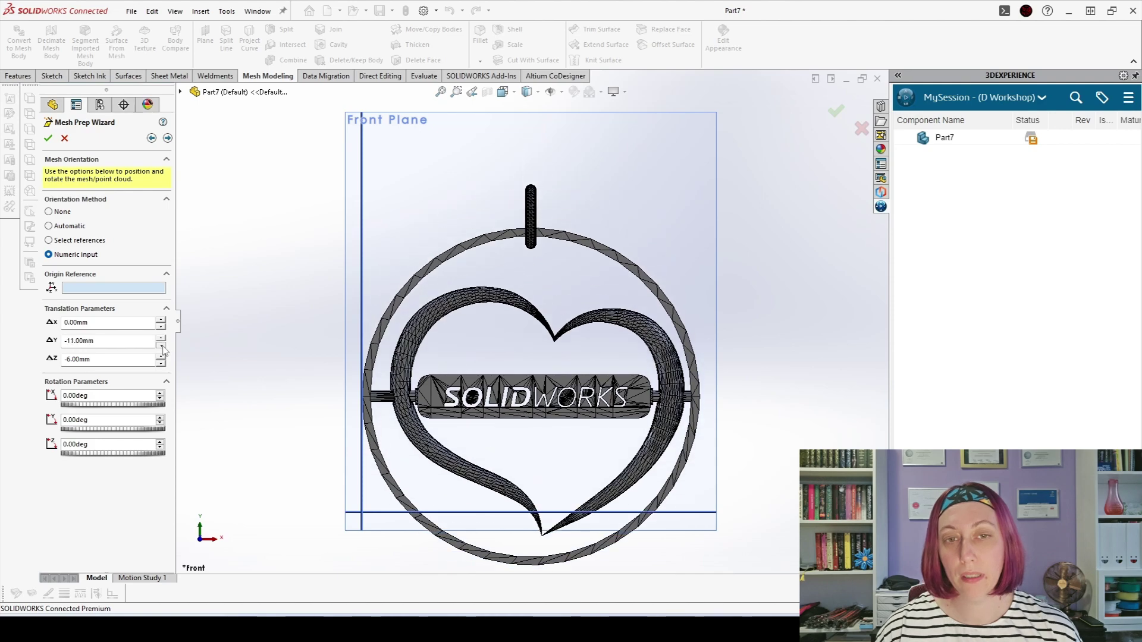
{"action": "left_click", "coordinate": [161, 346]}
{"action": "scroll", "coordinate": [357, 422], "scroll_direction": "down", "scroll_amount": 5}
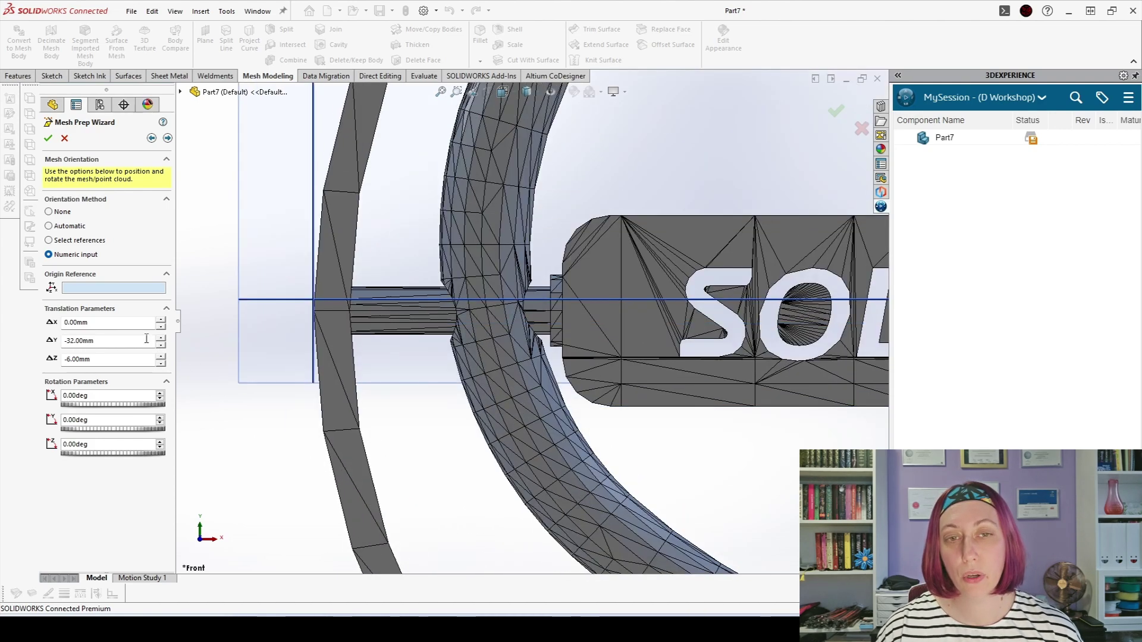
{"action": "double_click", "coordinate": [142, 340]}
{"action": "type", "text": "-31.5"}
{"action": "key", "text": "Return"}
{"action": "scroll", "coordinate": [256, 381], "scroll_direction": "up", "scroll_amount": 6}
- Set the mesh's X translation to -31.5 mm to centre it on the Right Plane and accept the orientation
{"action": "left_click", "coordinate": [160, 327]}
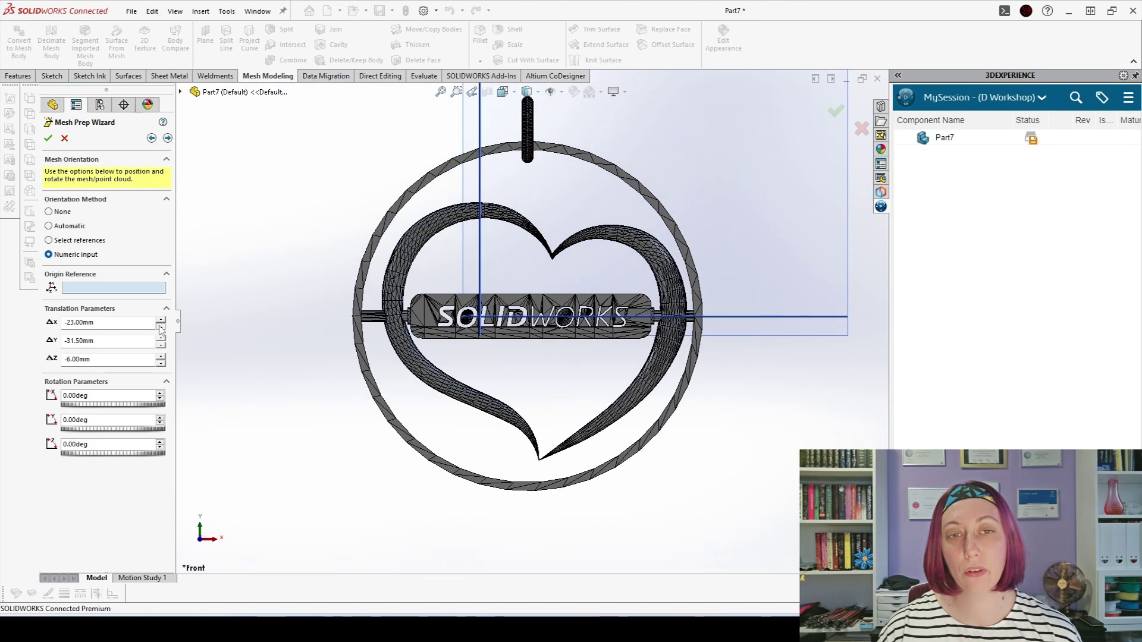
{"action": "scroll", "coordinate": [482, 142], "scroll_direction": "down", "scroll_amount": 7}
{"action": "double_click", "coordinate": [126, 326]}
{"action": "type", "text": "-31.5"}
{"action": "key", "text": "Return"}
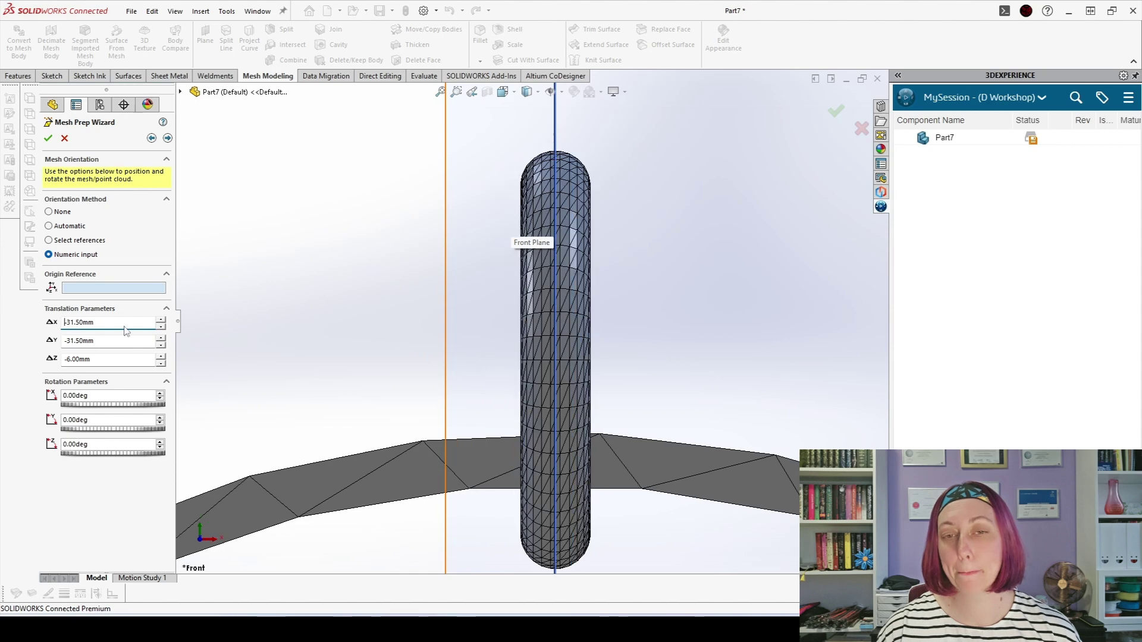
{"action": "left_click", "coordinate": [167, 138]}
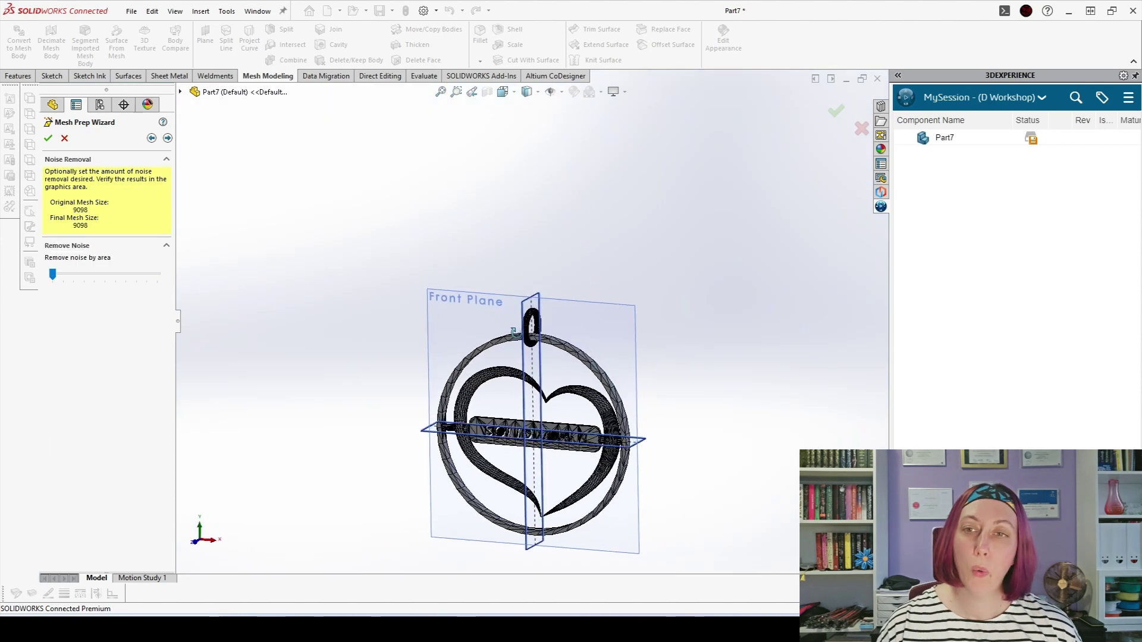
- Leave noise removal at its minimum and delete the mesh facets of the SOLIDWORKS lettering on the central bar as extraneous data
{"action": "middle_click_drag", "start_coordinate": [514, 331], "coordinate": [456, 377]}
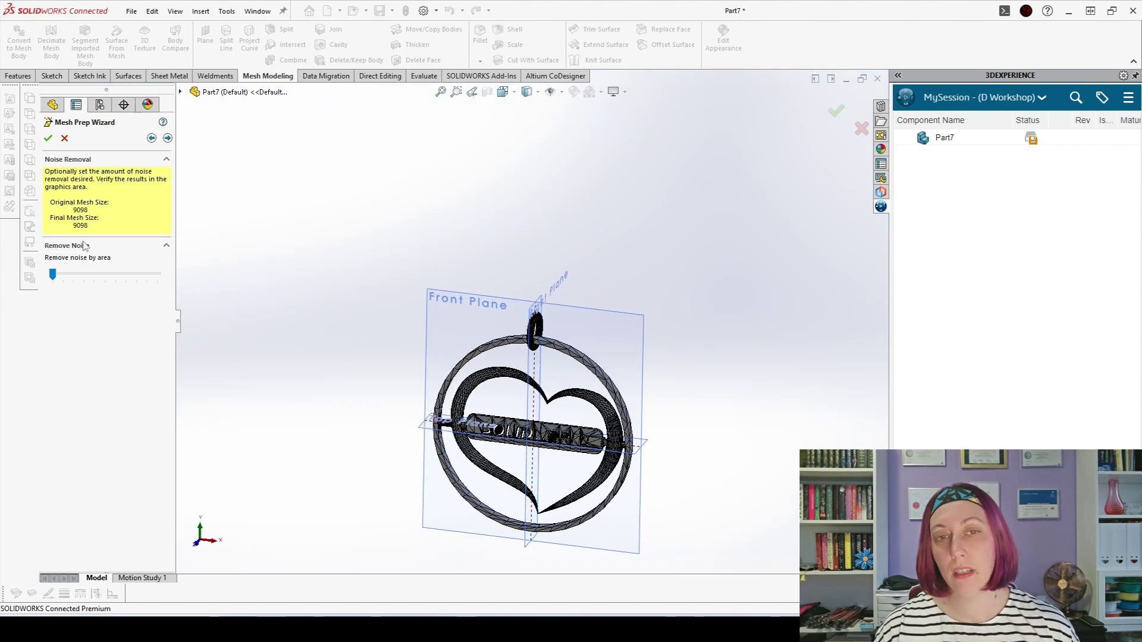
{"action": "left_click", "coordinate": [168, 138]}
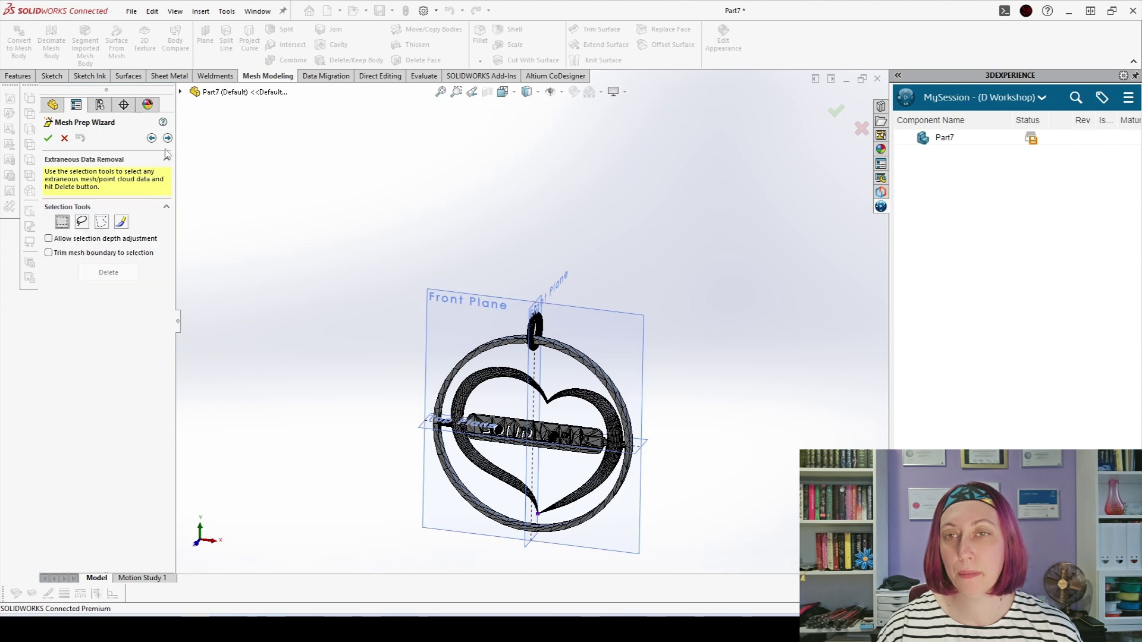
{"action": "key", "text": "ctrl+1"}
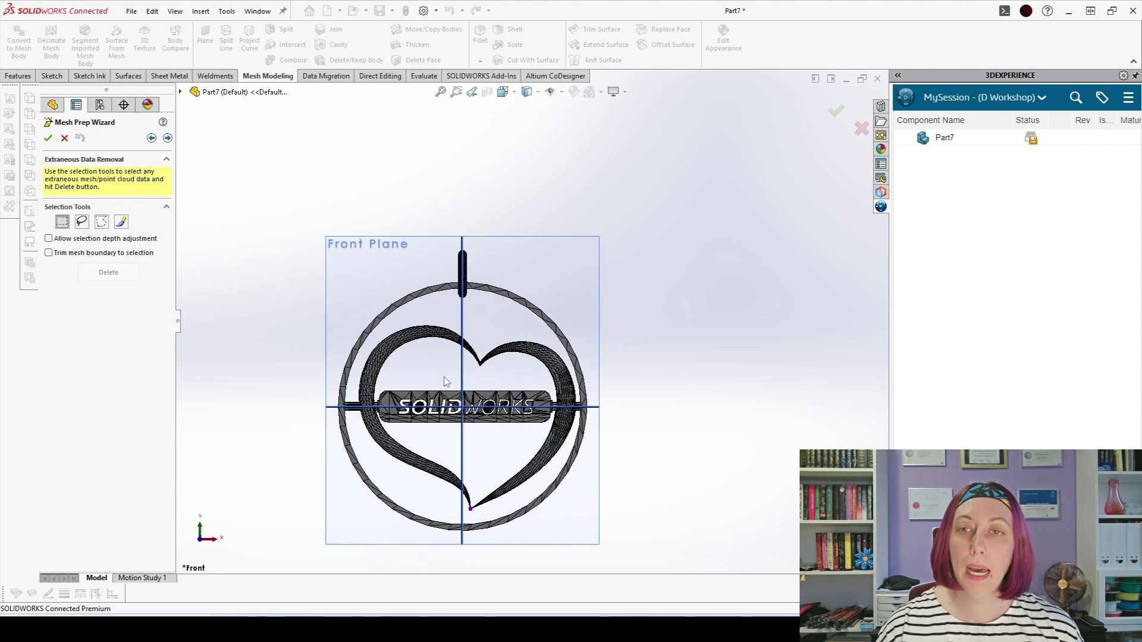
{"action": "scroll", "coordinate": [385, 434], "scroll_direction": "down", "scroll_amount": 5}
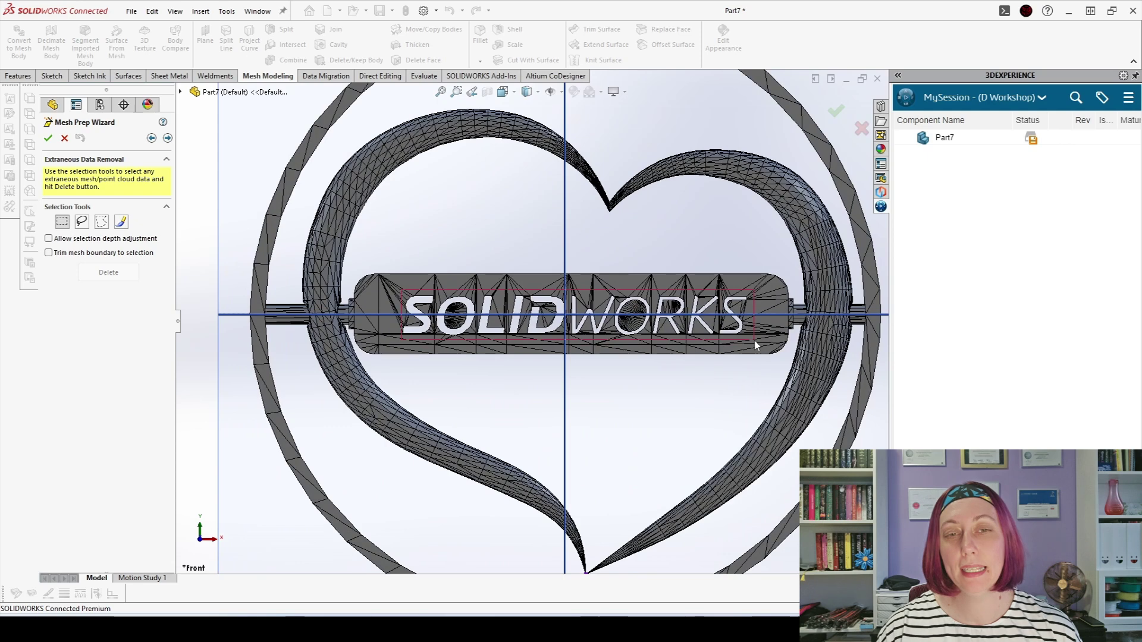
{"action": "left_click", "coordinate": [520, 332]}
{"action": "left_click", "coordinate": [109, 273]}
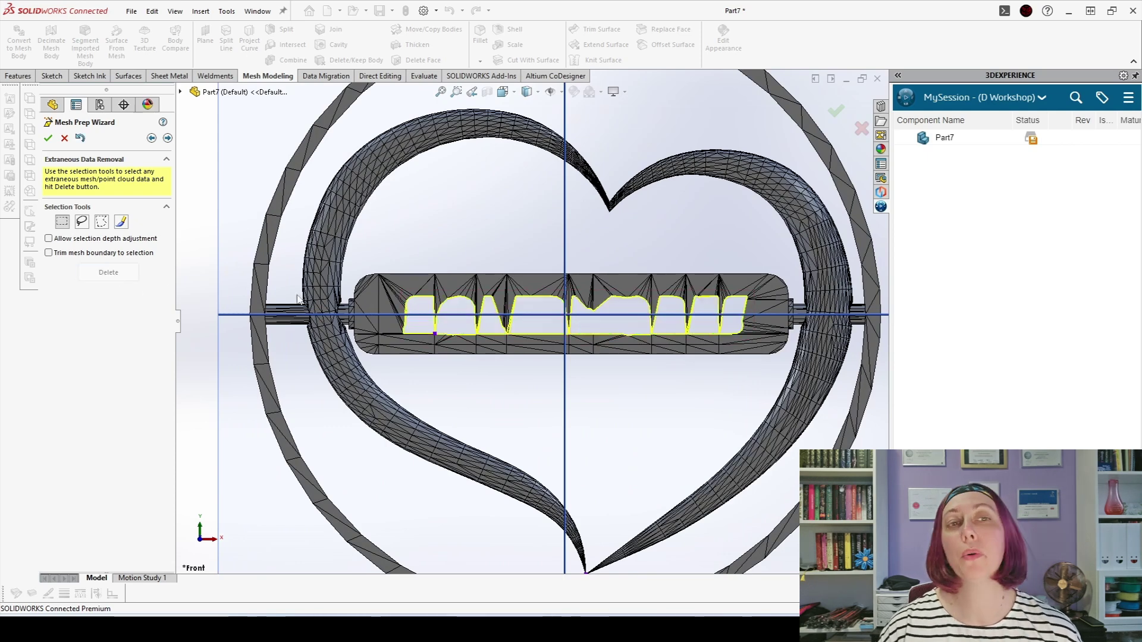
- Simplify the whole mesh with a 1% reduction and allow facets with topology errors to be removed
{"action": "left_click", "coordinate": [167, 138]}
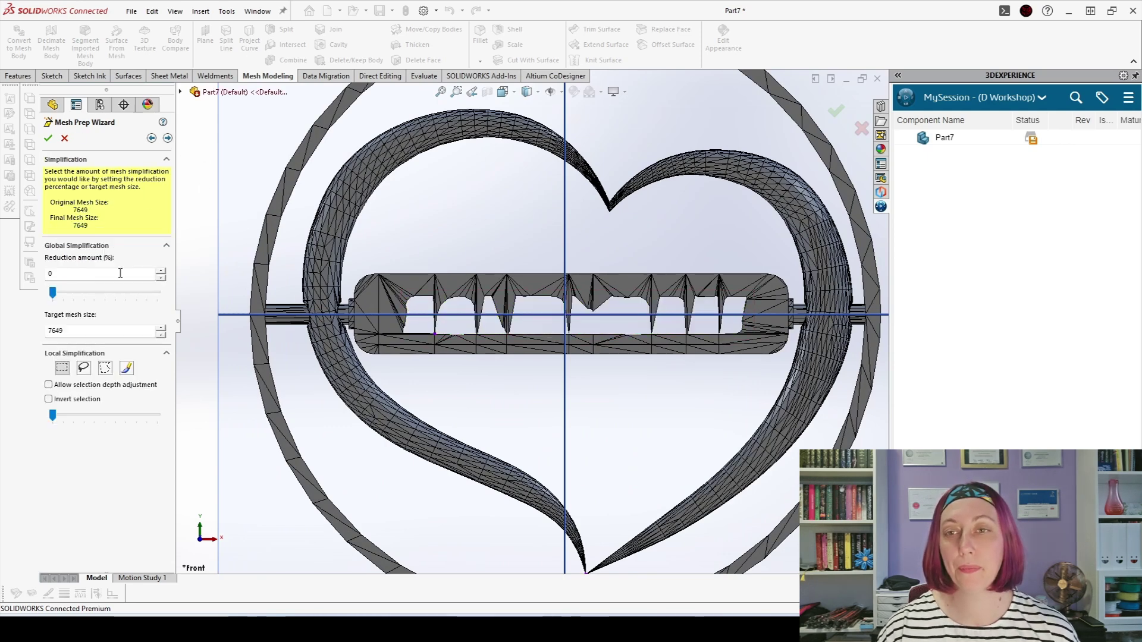
{"action": "left_click", "coordinate": [161, 271]}
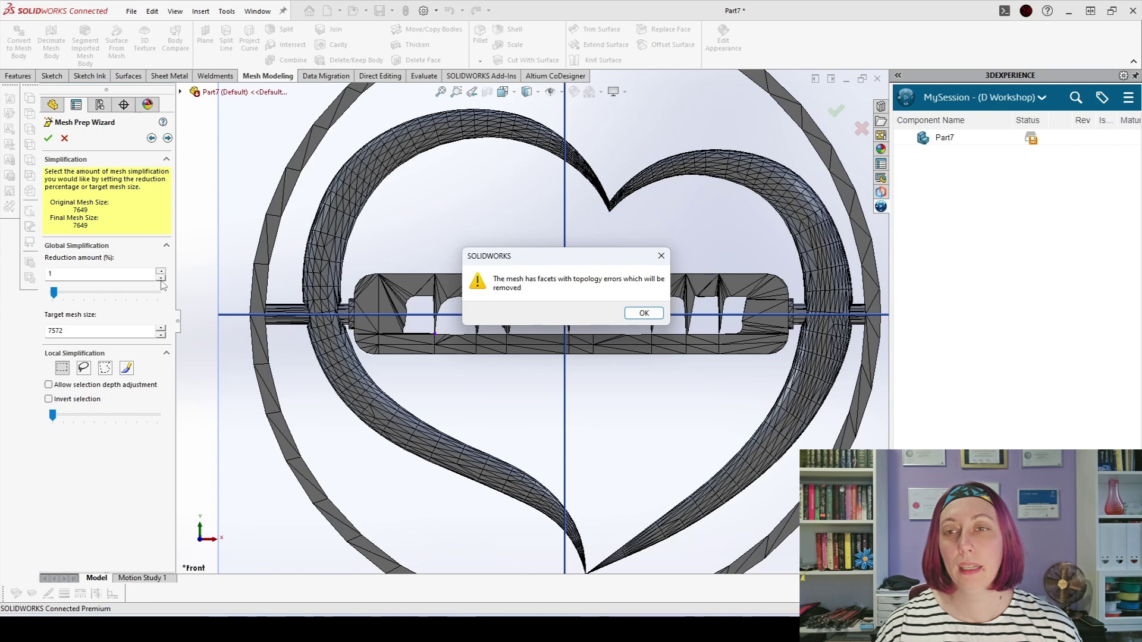
{"action": "left_click", "coordinate": [643, 313]}
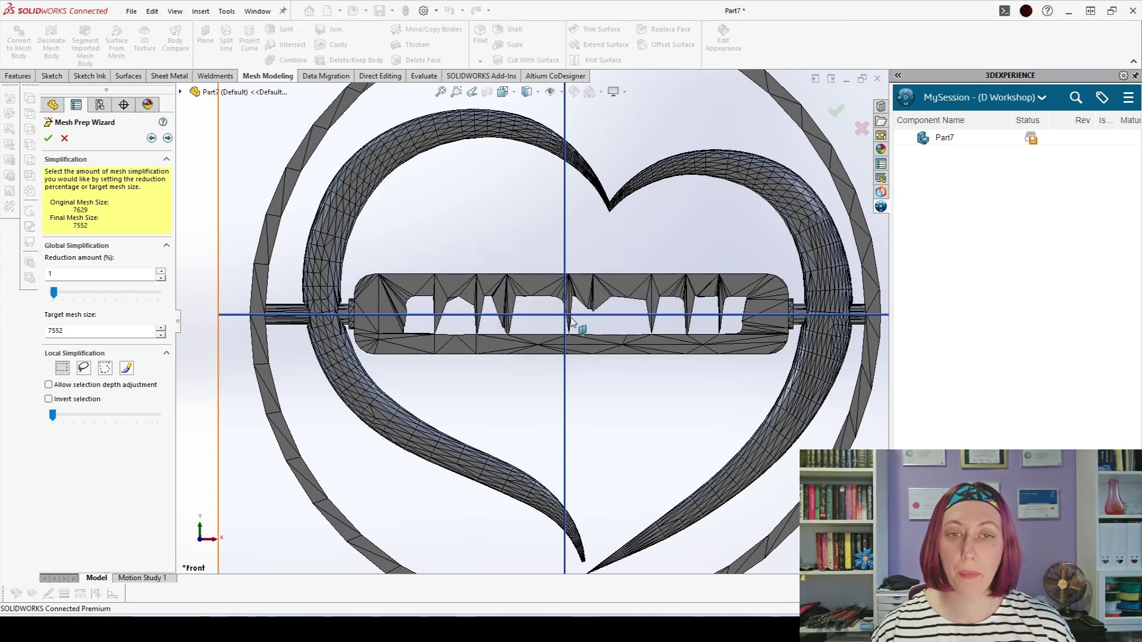
- Keep the default smoothing, fill all the detected holes and finish the mesh preparation
{"action": "left_click", "coordinate": [167, 138]}
{"action": "left_click", "coordinate": [168, 138]}
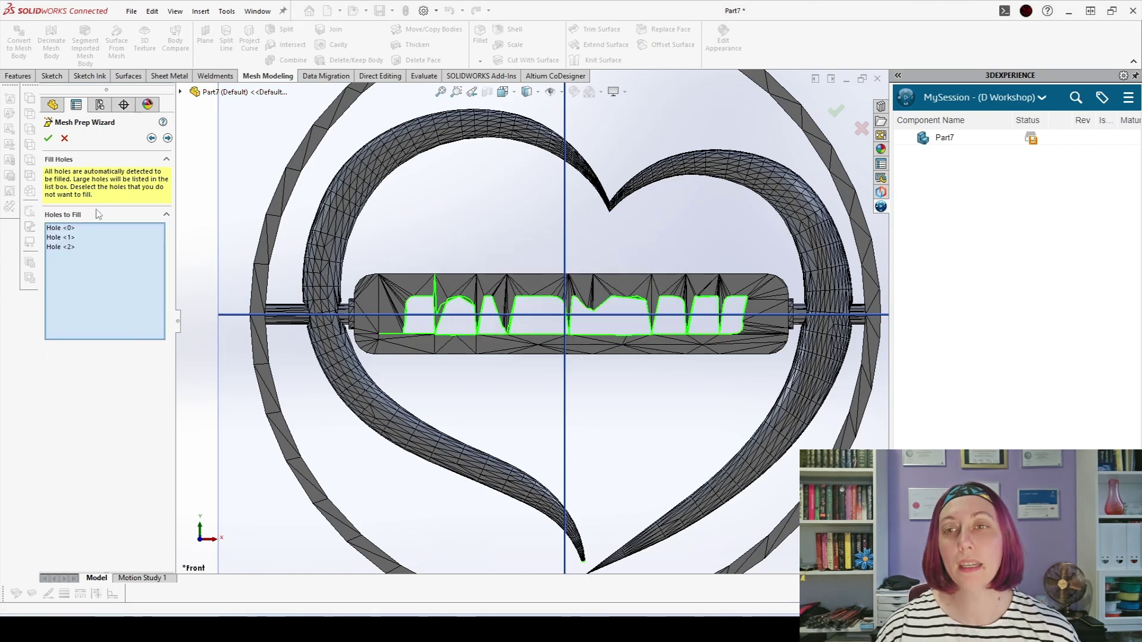
{"action": "left_click", "coordinate": [167, 139]}
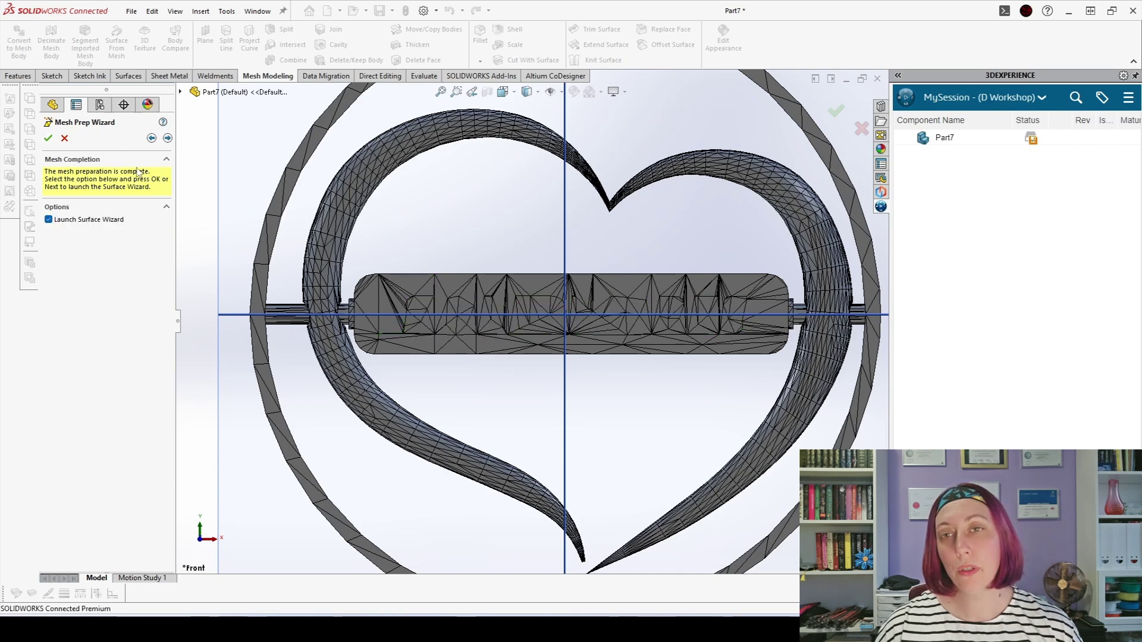
{"action": "left_click", "coordinate": [48, 139]}
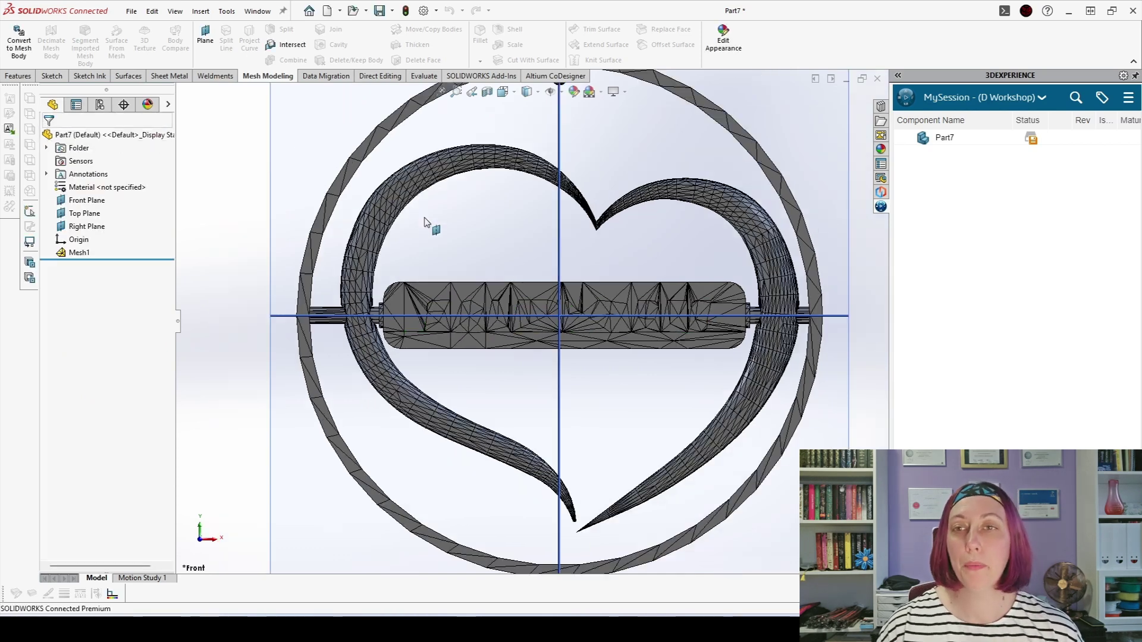
- Hide the Right, Top and Front planes so only the heart mesh is displayed
{"action": "left_click", "coordinate": [83, 226]}
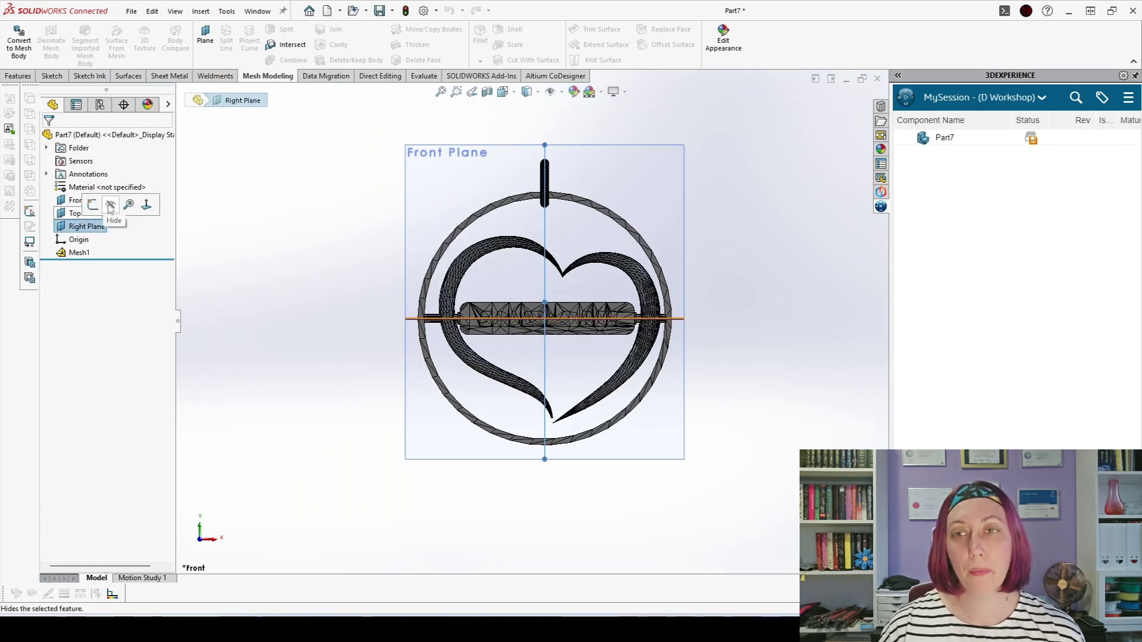
{"action": "left_click", "coordinate": [113, 208]}
{"action": "left_click", "coordinate": [83, 213]}
{"action": "left_click", "coordinate": [122, 200]}
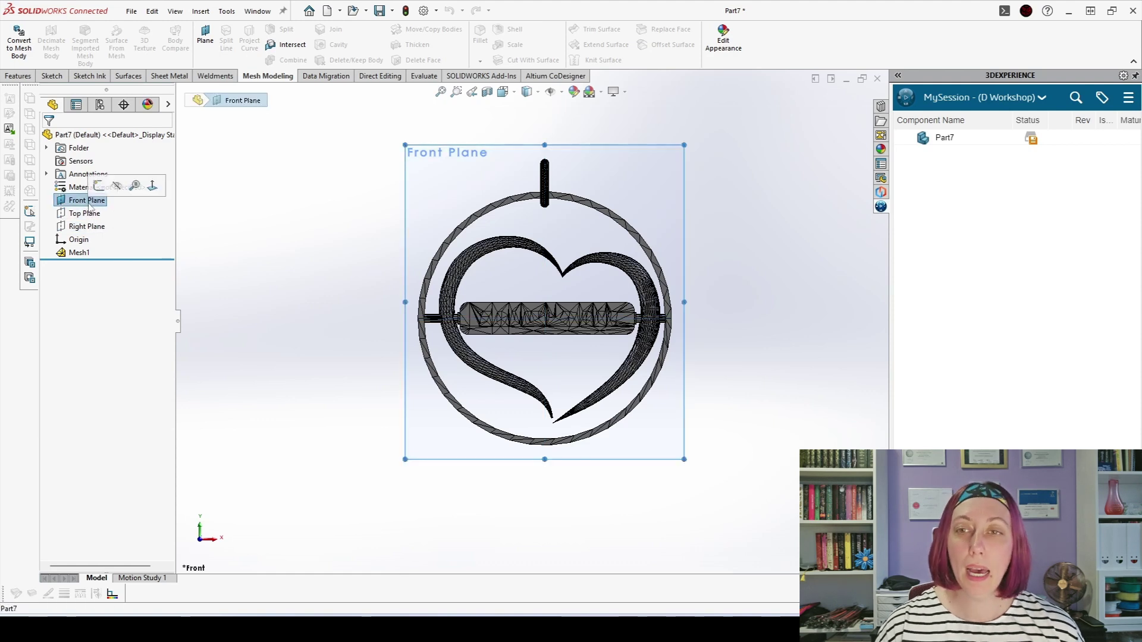
{"action": "left_click", "coordinate": [114, 182]}
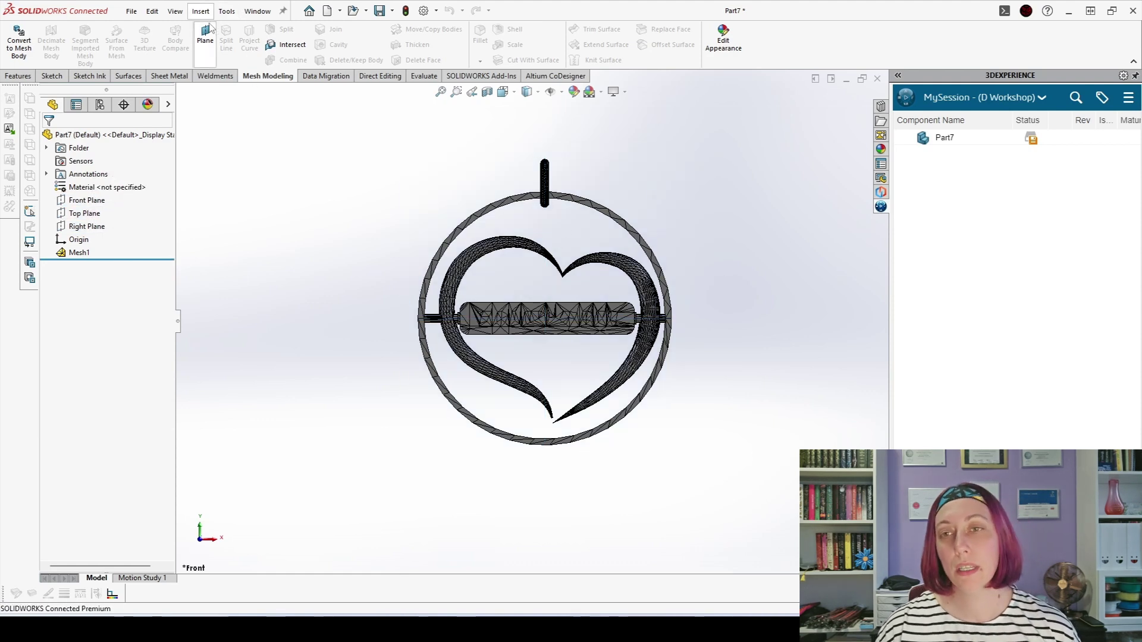
- Start the Surface Wizard on Mesh1 with guided creation and no split plane
{"action": "left_click", "coordinate": [230, 13]}
{"action": "mouse_move", "coordinate": [256, 98]}
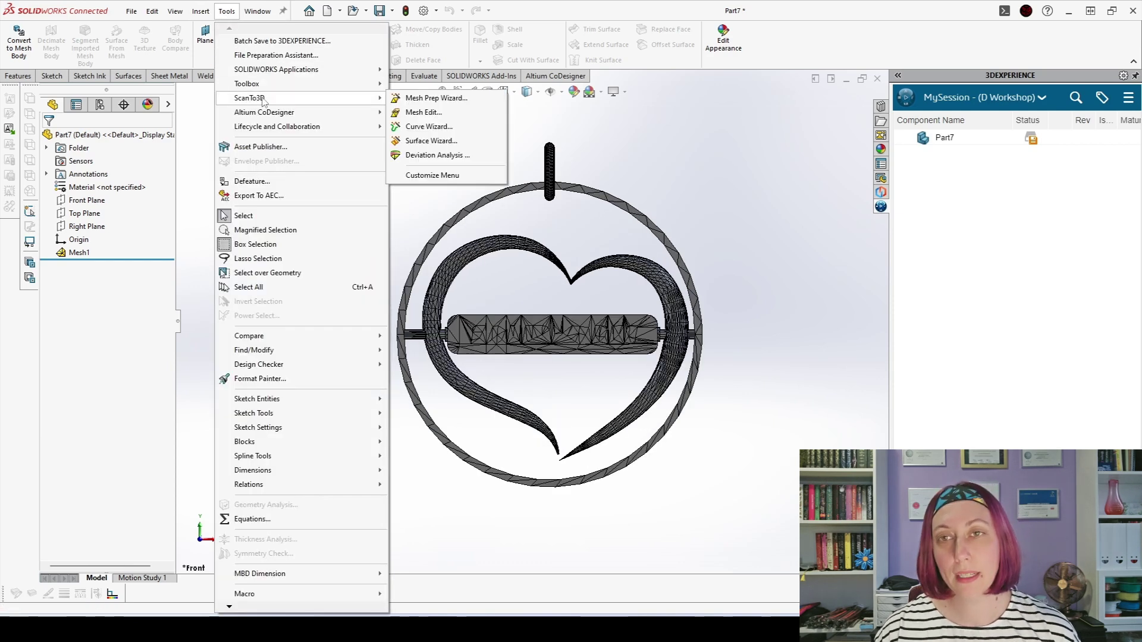
{"action": "left_click", "coordinate": [439, 142]}
{"action": "left_click", "coordinate": [476, 206]}
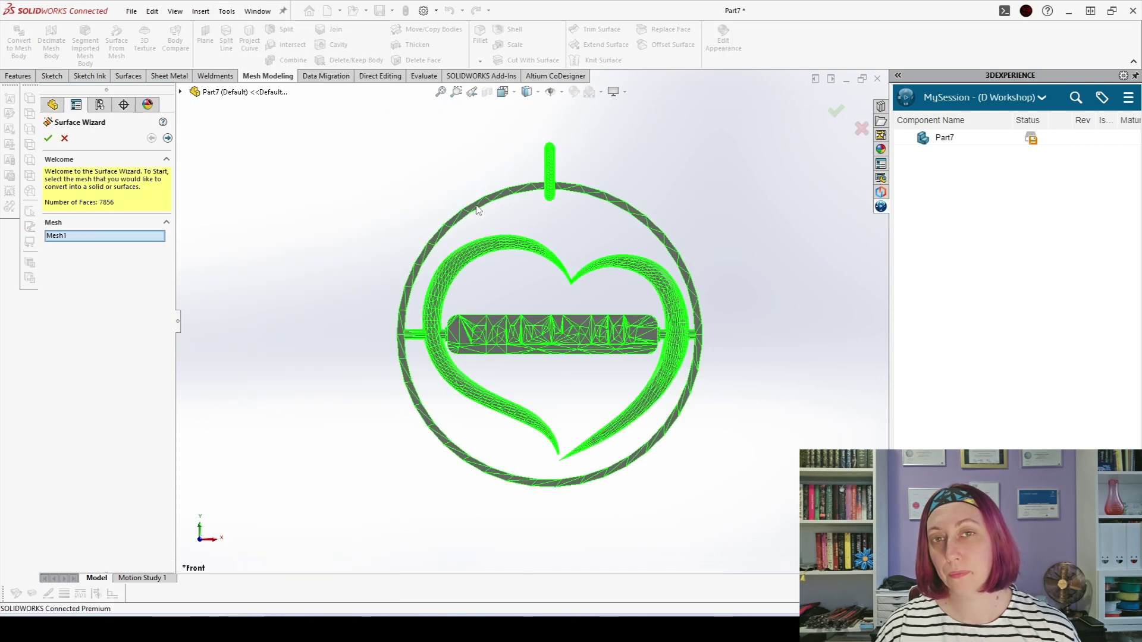
{"action": "left_click", "coordinate": [168, 138]}
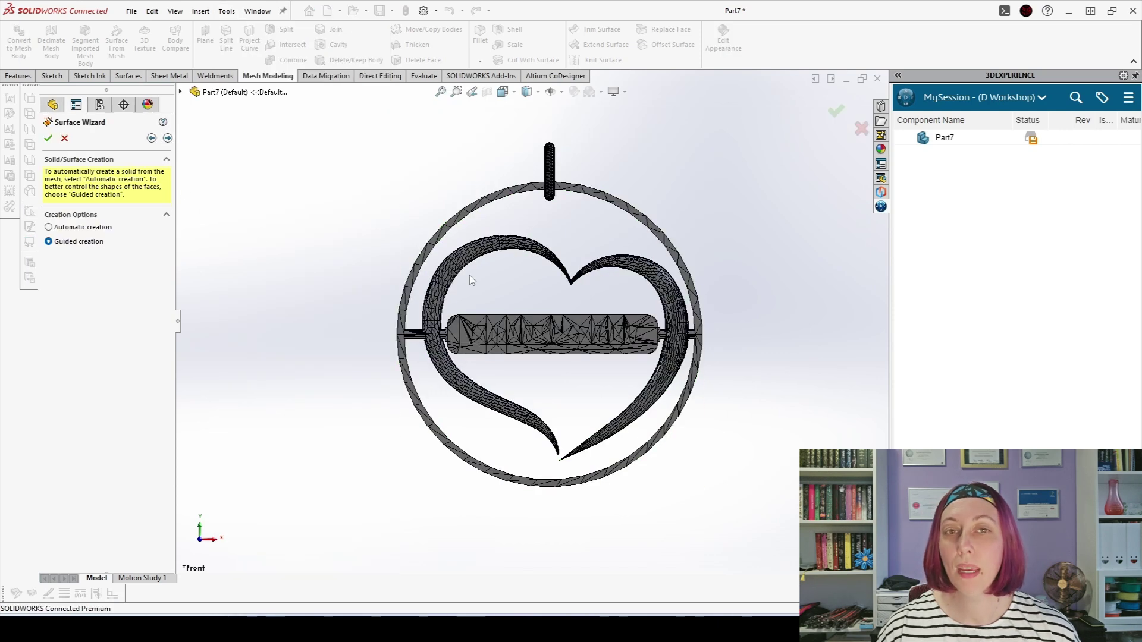
{"action": "left_click", "coordinate": [168, 138]}
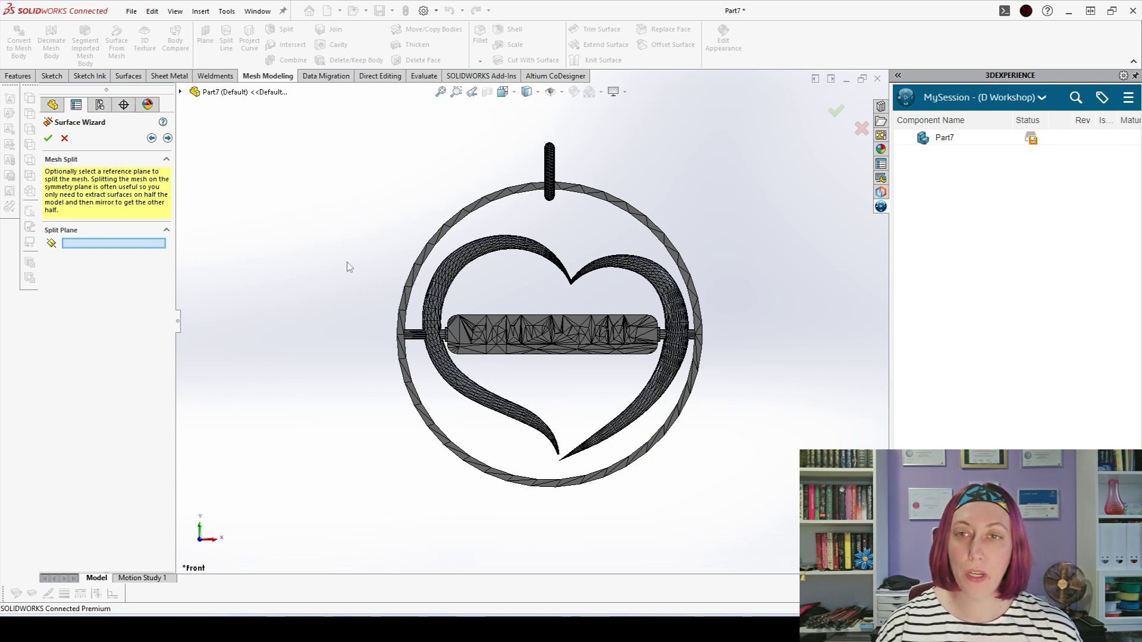
{"action": "left_click", "coordinate": [167, 139]}
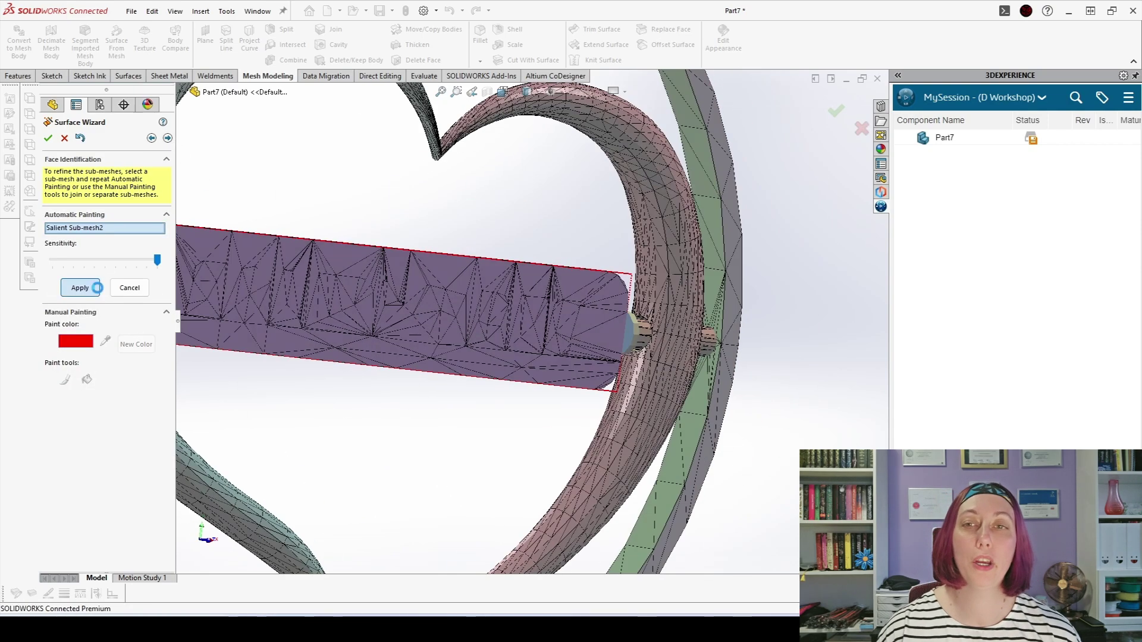
- Paint the sub-meshes automatically at maximum sensitivity and continue to surface extraction
{"action": "middle_click_drag", "start_coordinate": [422, 299], "coordinate": [524, 333]}
{"action": "scroll", "coordinate": [529, 325], "scroll_direction": "down", "scroll_amount": 3}
{"action": "scroll", "coordinate": [533, 323], "scroll_direction": "up", "scroll_amount": 4}
{"action": "left_click", "coordinate": [168, 139]}
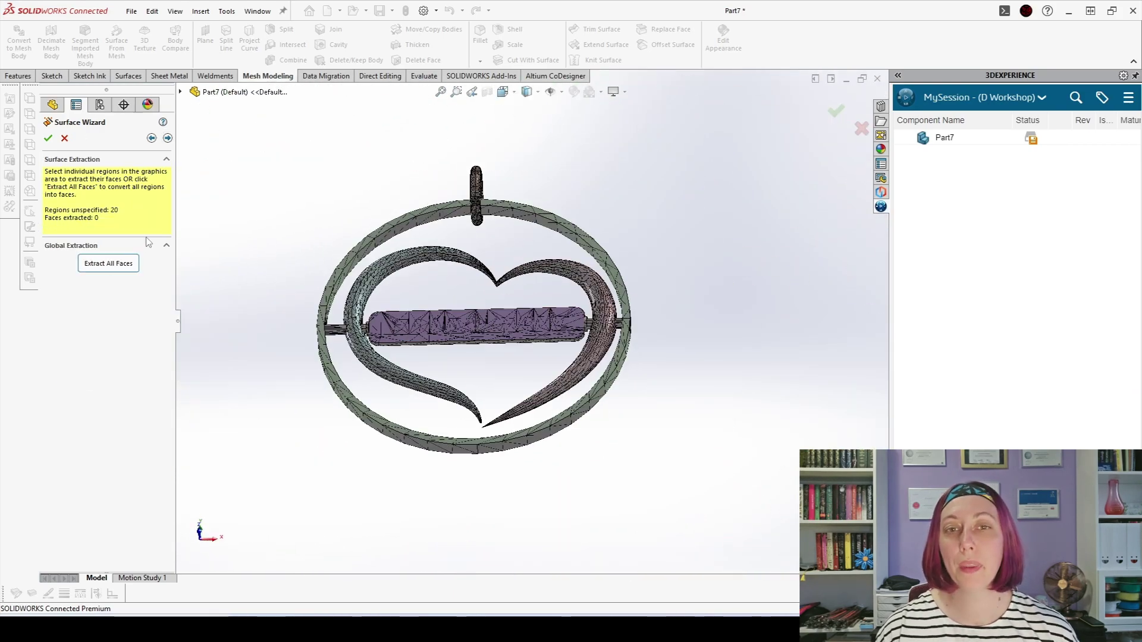
{"action": "left_click", "coordinate": [432, 223]}
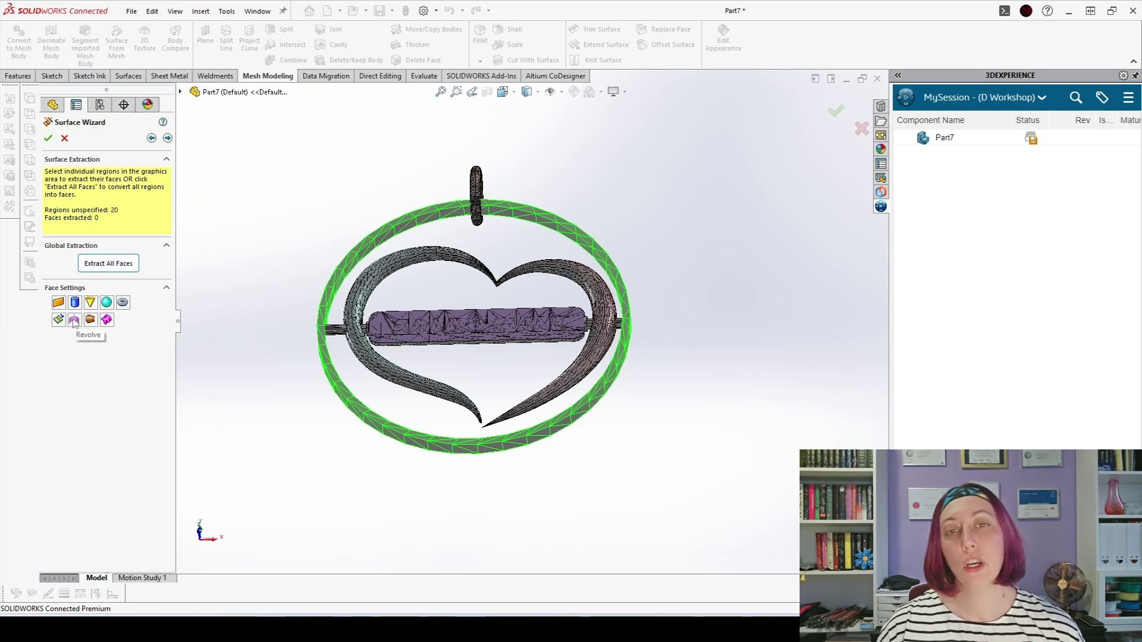
{"action": "left_click", "coordinate": [274, 373]}
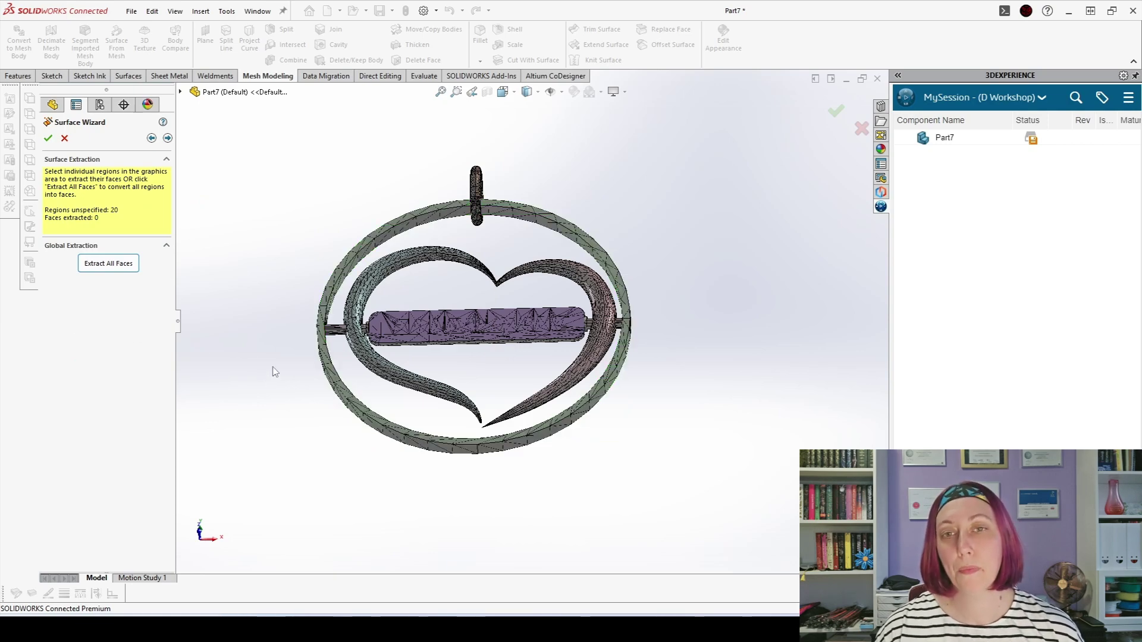
{"action": "left_click", "coordinate": [415, 331]}
{"action": "scroll", "coordinate": [440, 321], "scroll_direction": "down", "scroll_amount": 3}
{"action": "middle_click_drag", "start_coordinate": [457, 325], "coordinate": [449, 297]}
{"action": "left_click", "coordinate": [472, 377]}
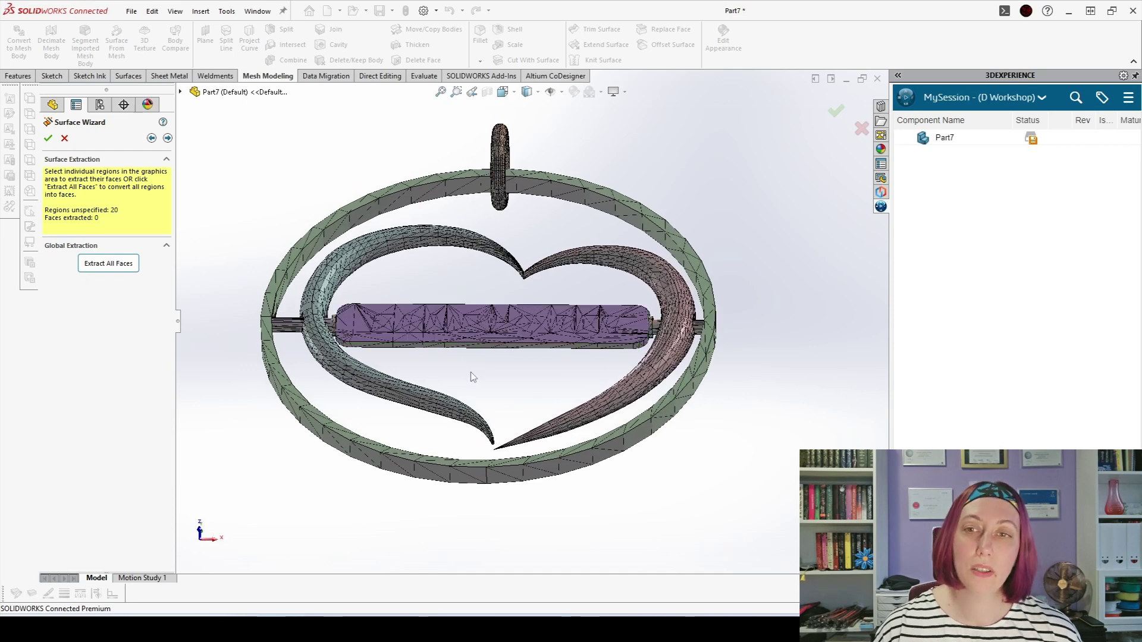
- Extract the front and back regions of the central bar as planar faces
{"action": "scroll", "coordinate": [379, 360], "scroll_direction": "down", "scroll_amount": 5}
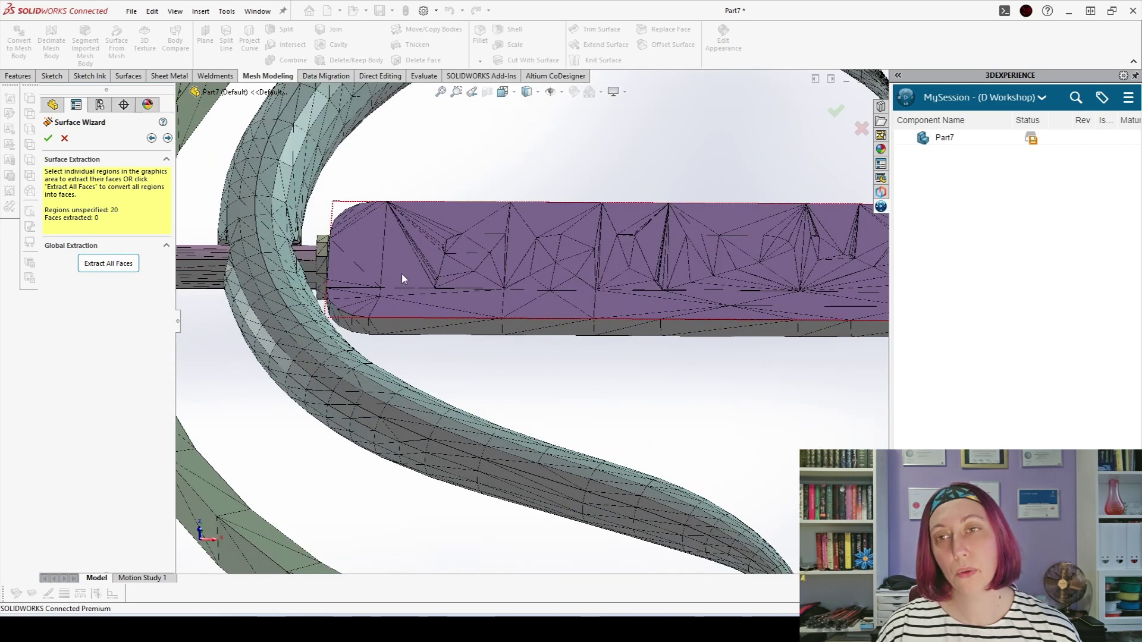
{"action": "left_click", "coordinate": [401, 277]}
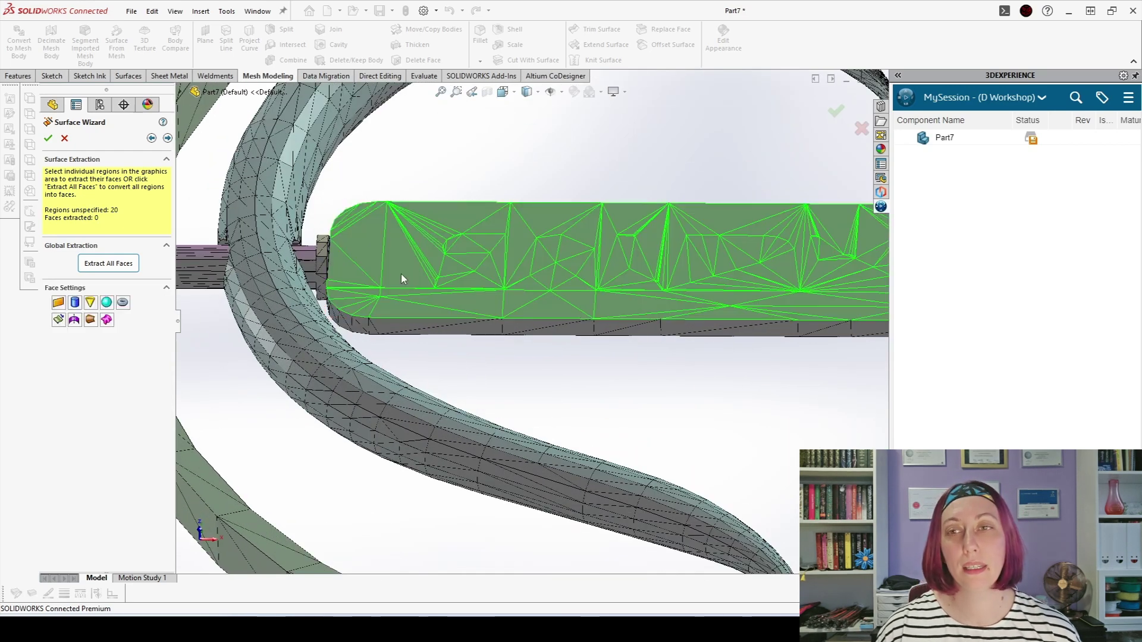
{"action": "left_click", "coordinate": [58, 304]}
{"action": "scroll", "coordinate": [397, 298], "scroll_direction": "up", "scroll_amount": 5}
{"action": "middle_click_drag", "start_coordinate": [497, 301], "coordinate": [509, 195]}
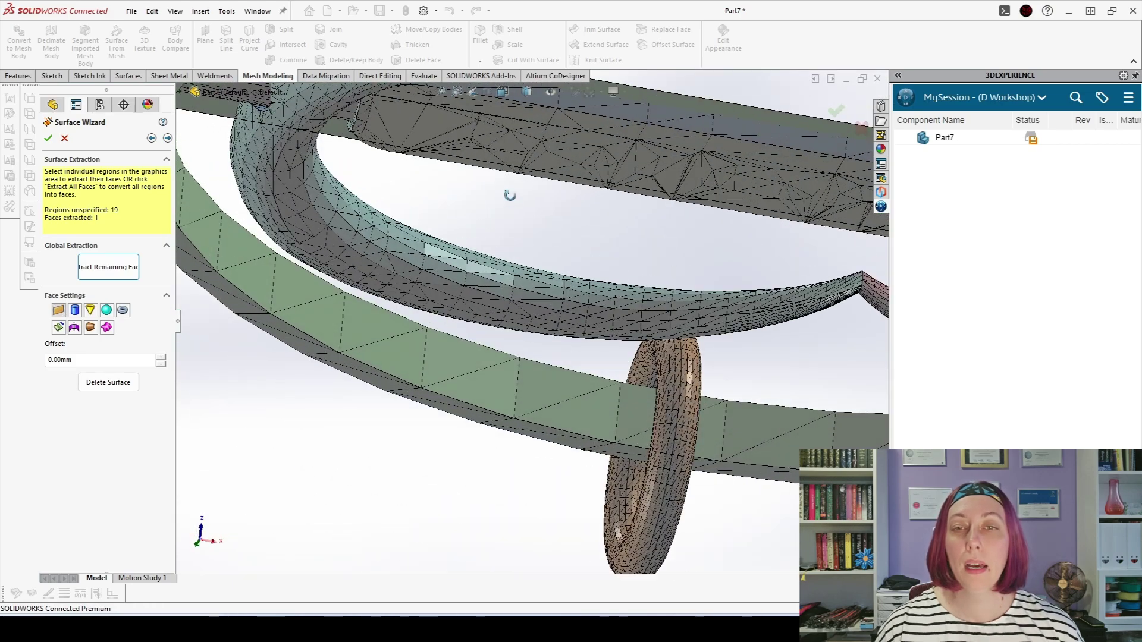
{"action": "left_click", "coordinate": [433, 131]}
{"action": "left_click", "coordinate": [58, 309]}
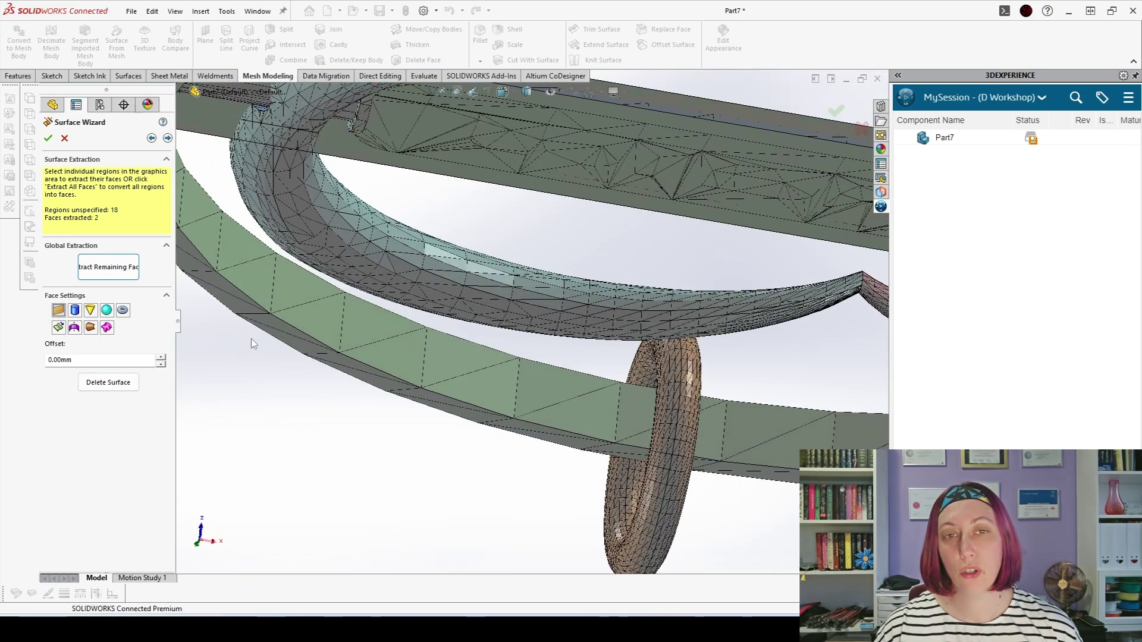
- Try hiding one planar surface of the central bar, and show all surfaces again
{"action": "scroll", "coordinate": [400, 302], "scroll_direction": "up", "scroll_amount": 5}
{"action": "middle_click_drag", "start_coordinate": [400, 299], "coordinate": [356, 448]}
{"action": "left_click", "coordinate": [541, 263]}
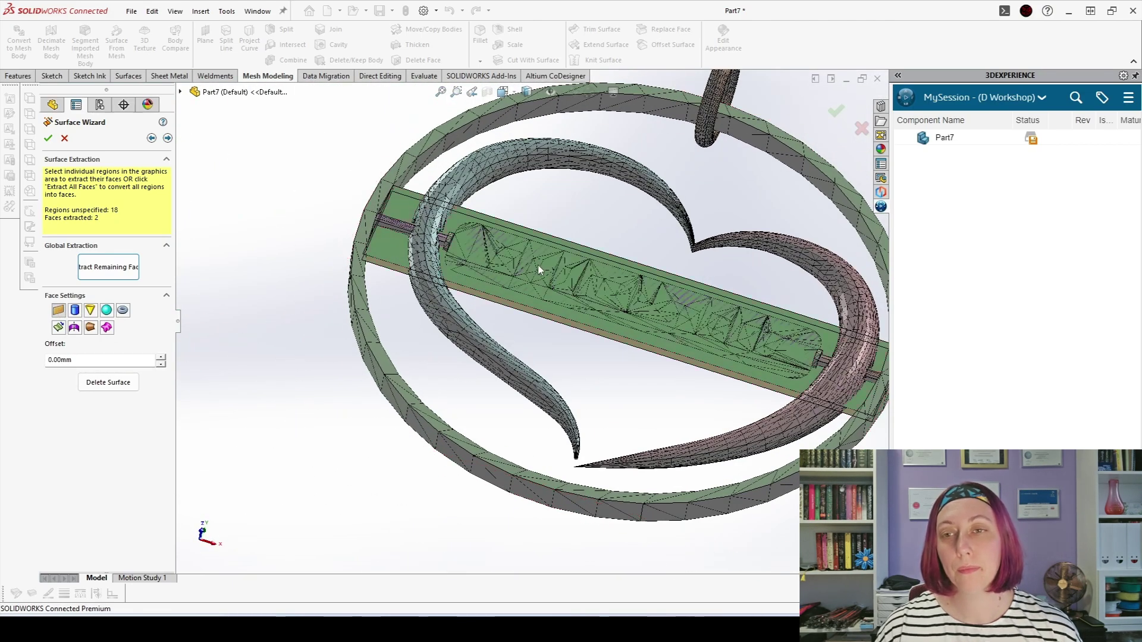
{"action": "right_click", "coordinate": [391, 255]}
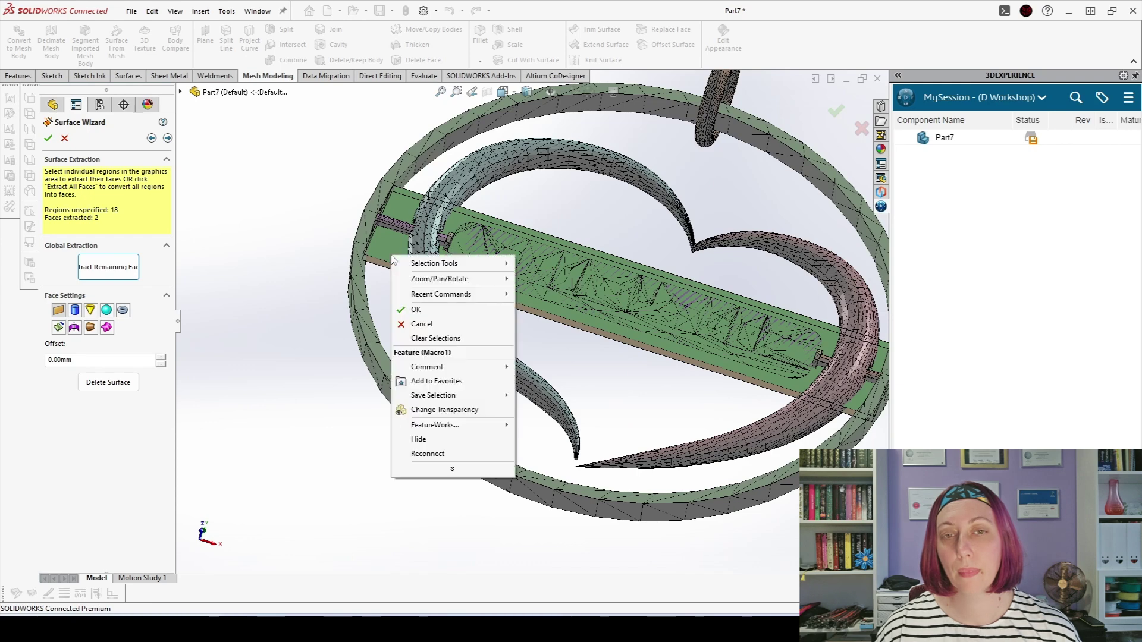
{"action": "left_click", "coordinate": [418, 439]}
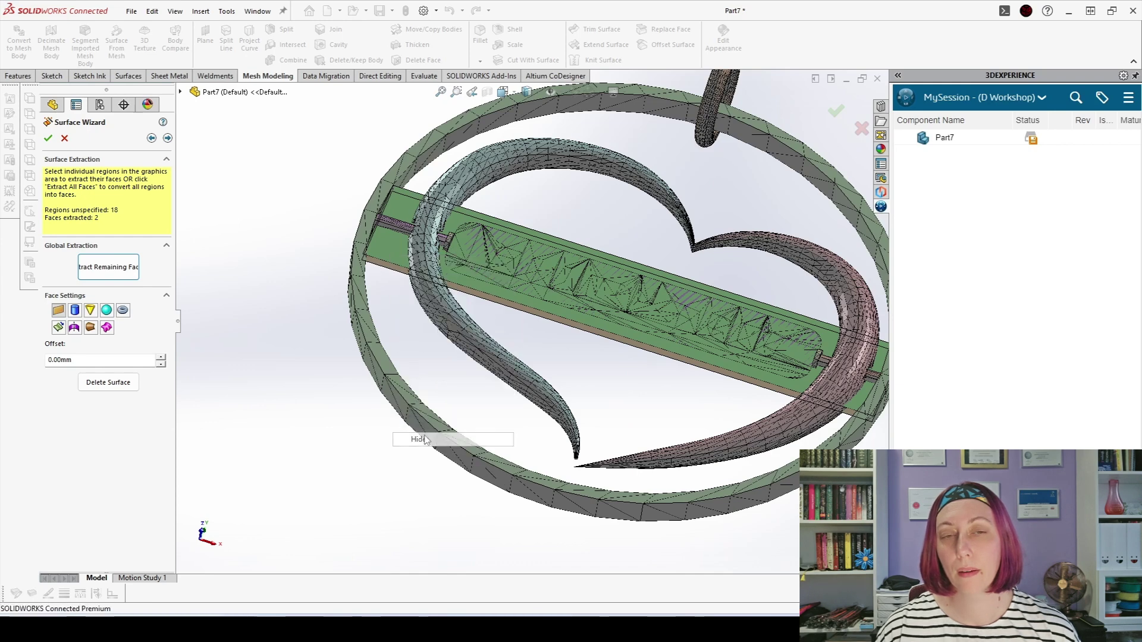
{"action": "right_click", "coordinate": [381, 252]}
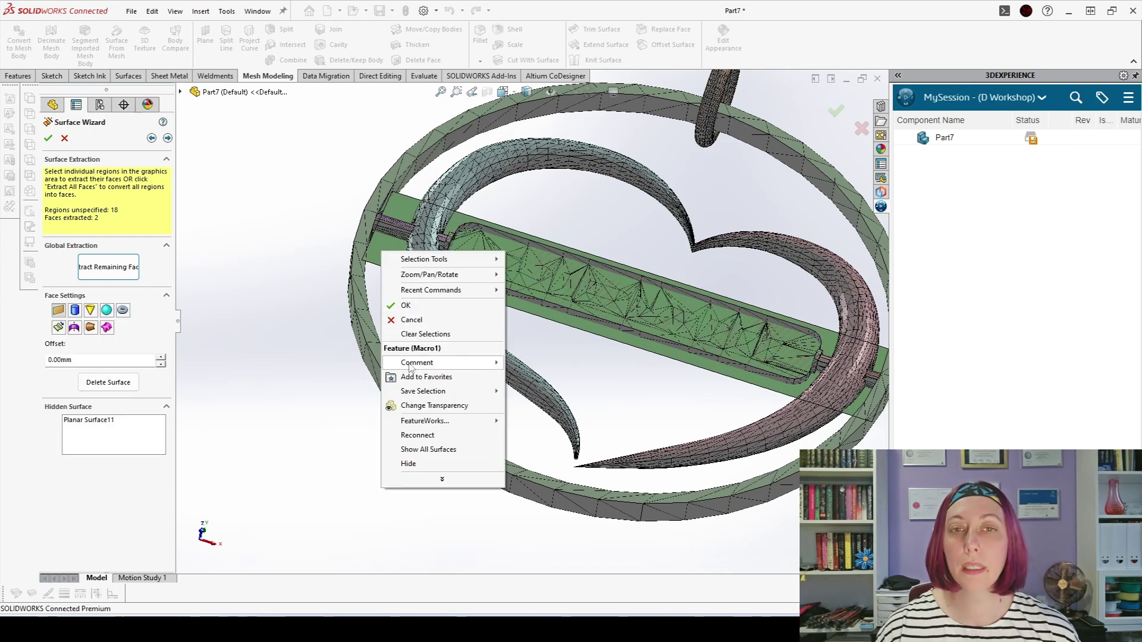
{"action": "left_click", "coordinate": [415, 451]}
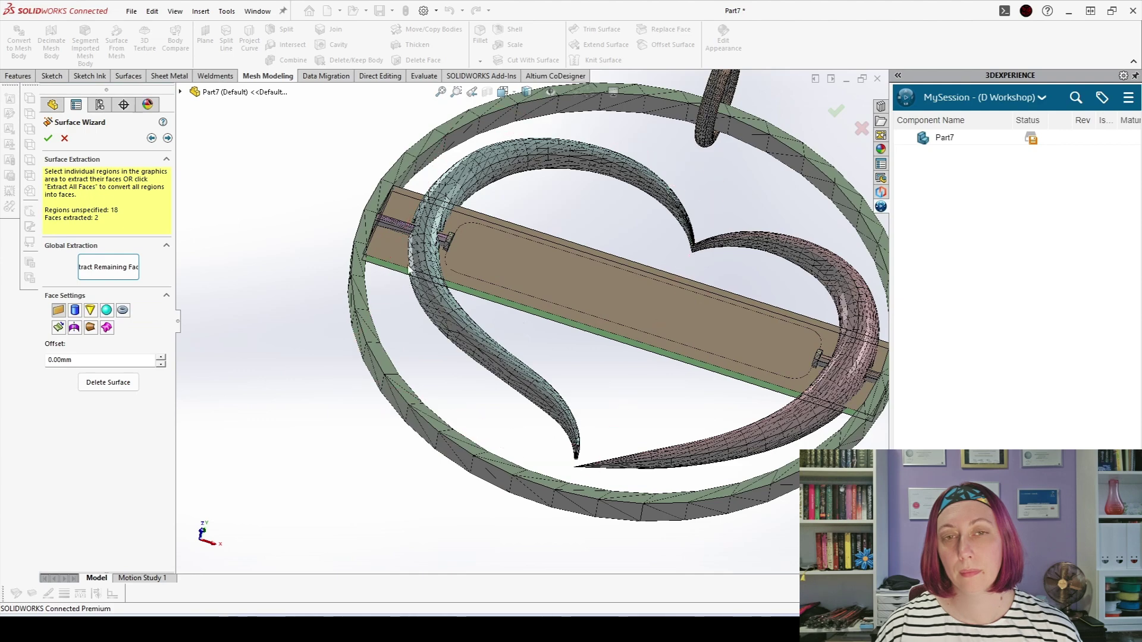
- Hide both planar surfaces of the central bar to get at its edge regions
{"action": "right_click", "coordinate": [381, 255]}
{"action": "left_click", "coordinate": [416, 449]}
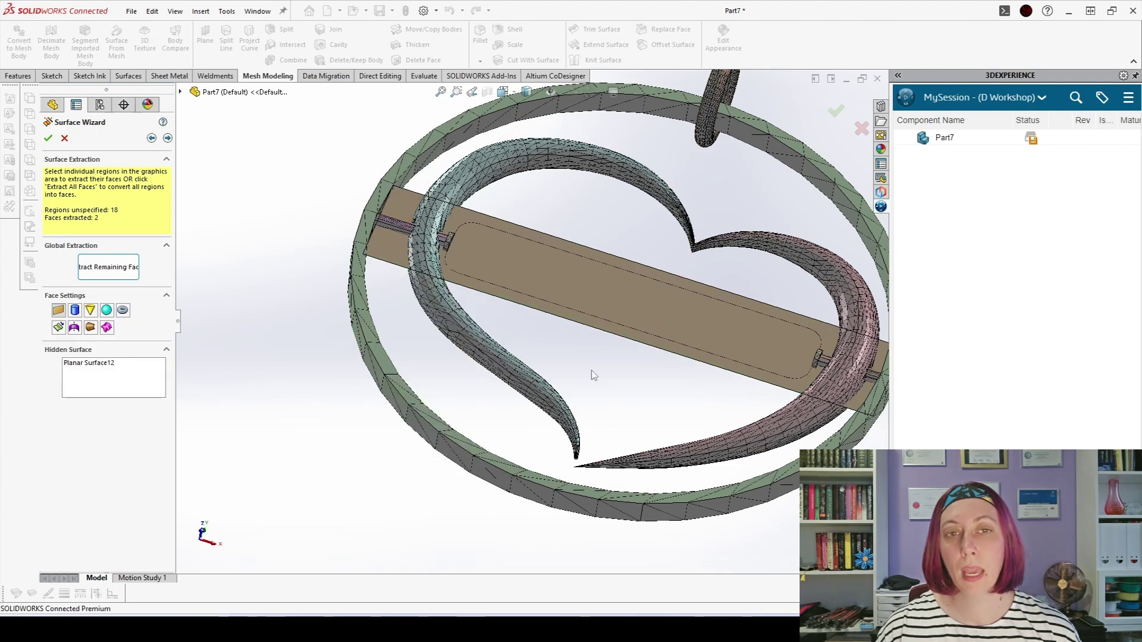
{"action": "middle_click_drag", "start_coordinate": [585, 331], "coordinate": [572, 269]}
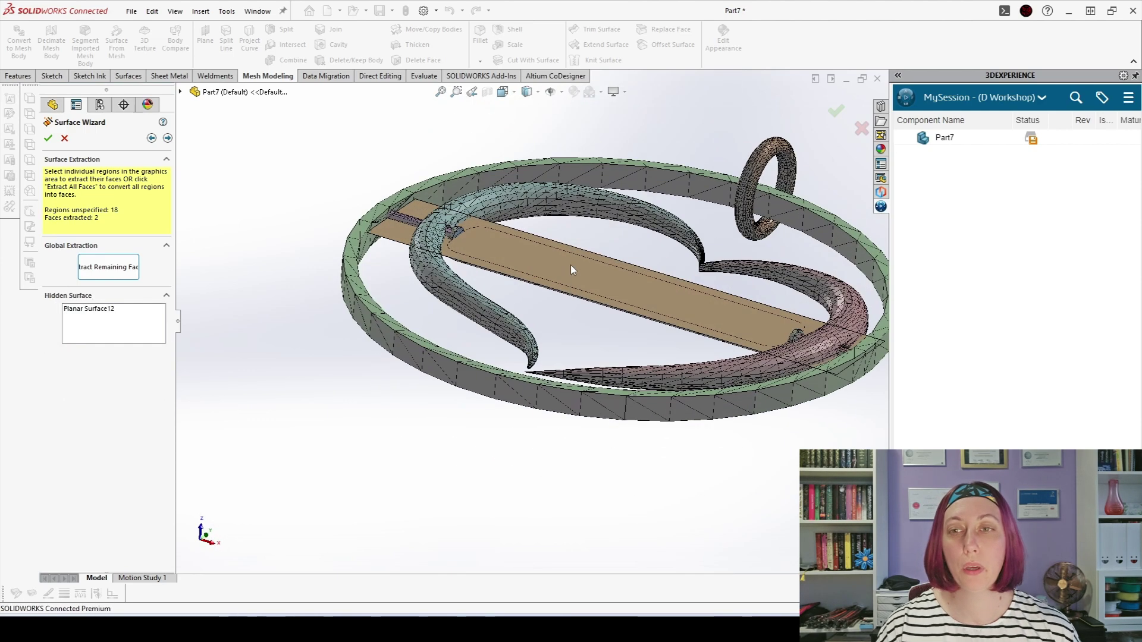
{"action": "left_click", "coordinate": [574, 271]}
{"action": "right_click", "coordinate": [581, 268]}
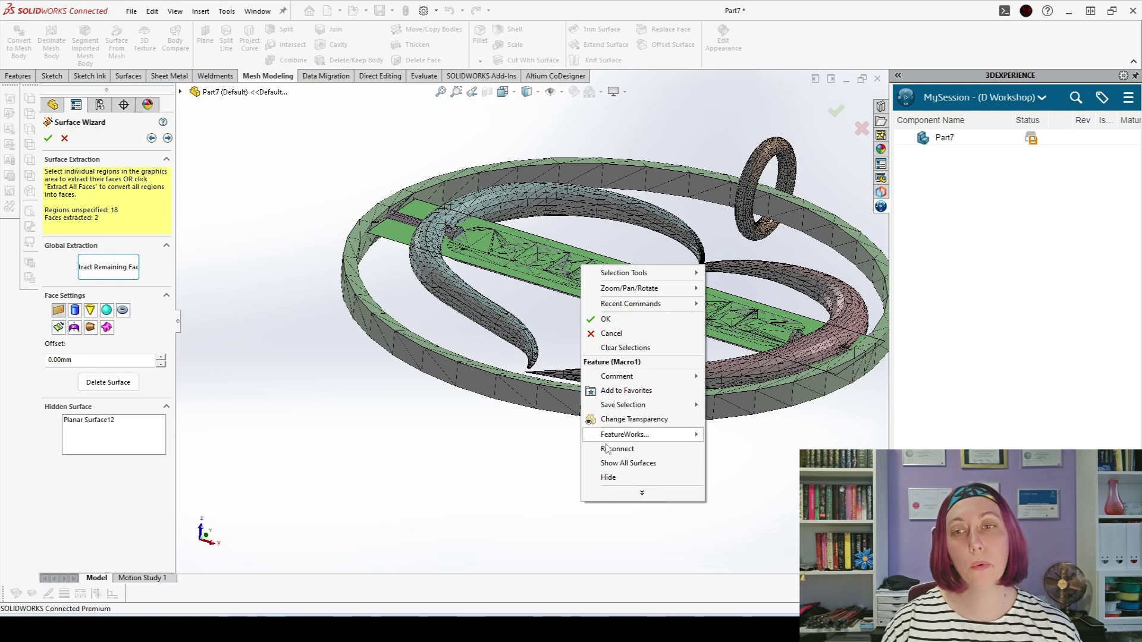
{"action": "left_click", "coordinate": [601, 478]}
{"action": "left_click", "coordinate": [571, 313]}
- Extract the two edge regions around the central bar's perimeter together as one extruded face
{"action": "scroll", "coordinate": [508, 260], "scroll_direction": "down", "scroll_amount": 5}
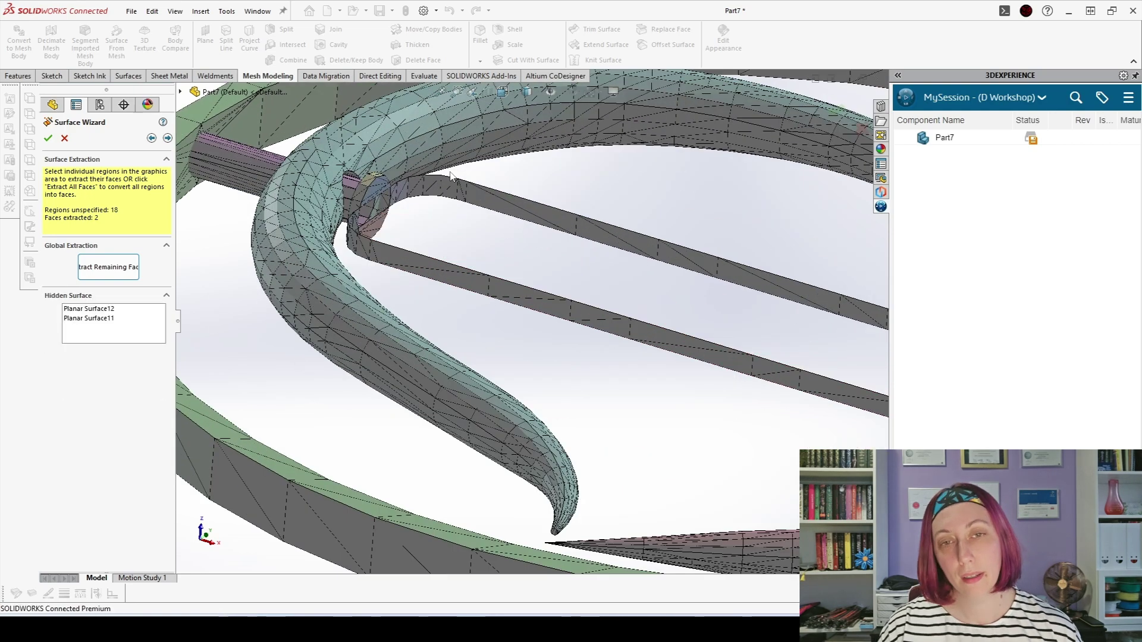
{"action": "left_click", "coordinate": [445, 187]}
{"action": "middle_click_drag", "start_coordinate": [445, 188], "coordinate": [415, 221]}
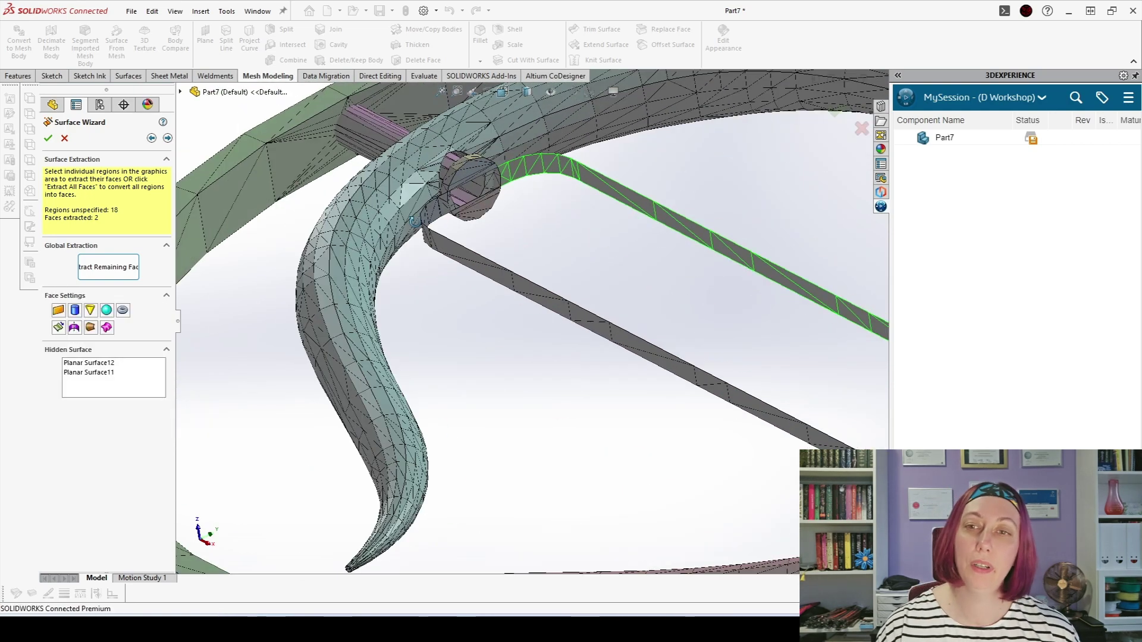
{"action": "left_click", "coordinate": [465, 263]}
{"action": "scroll", "coordinate": [493, 284], "scroll_direction": "up", "scroll_amount": 3}
{"action": "middle_click_drag", "start_coordinate": [523, 297], "coordinate": [650, 410]}
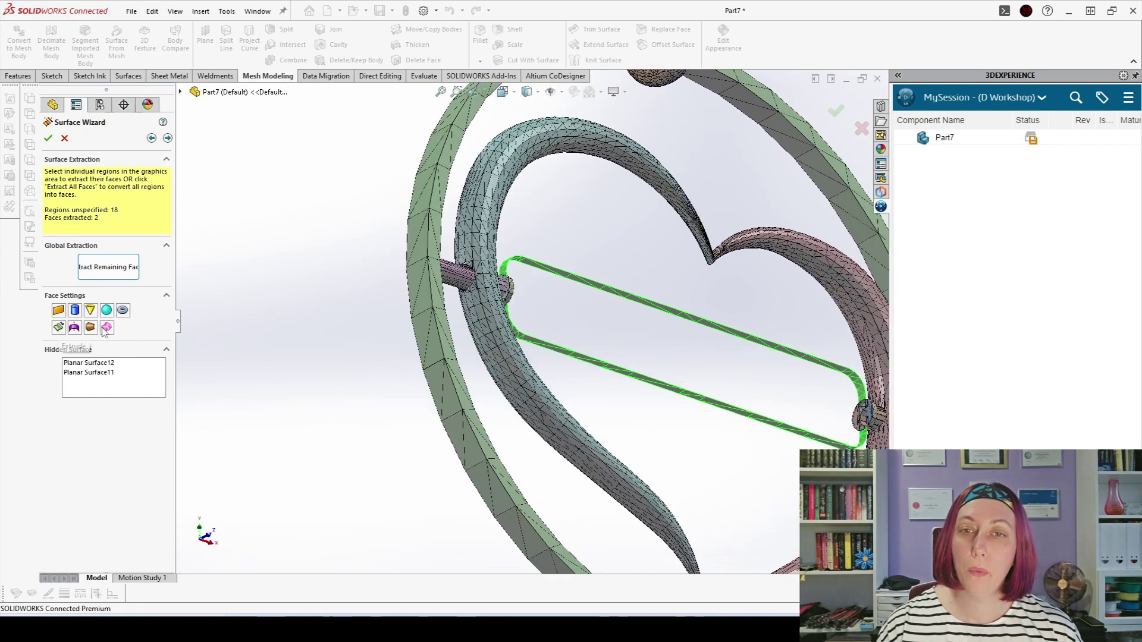
{"action": "left_click", "coordinate": [61, 330]}
{"action": "middle_click_drag", "start_coordinate": [370, 301], "coordinate": [589, 386]}
{"action": "scroll", "coordinate": [594, 392], "scroll_direction": "down", "scroll_amount": 2}
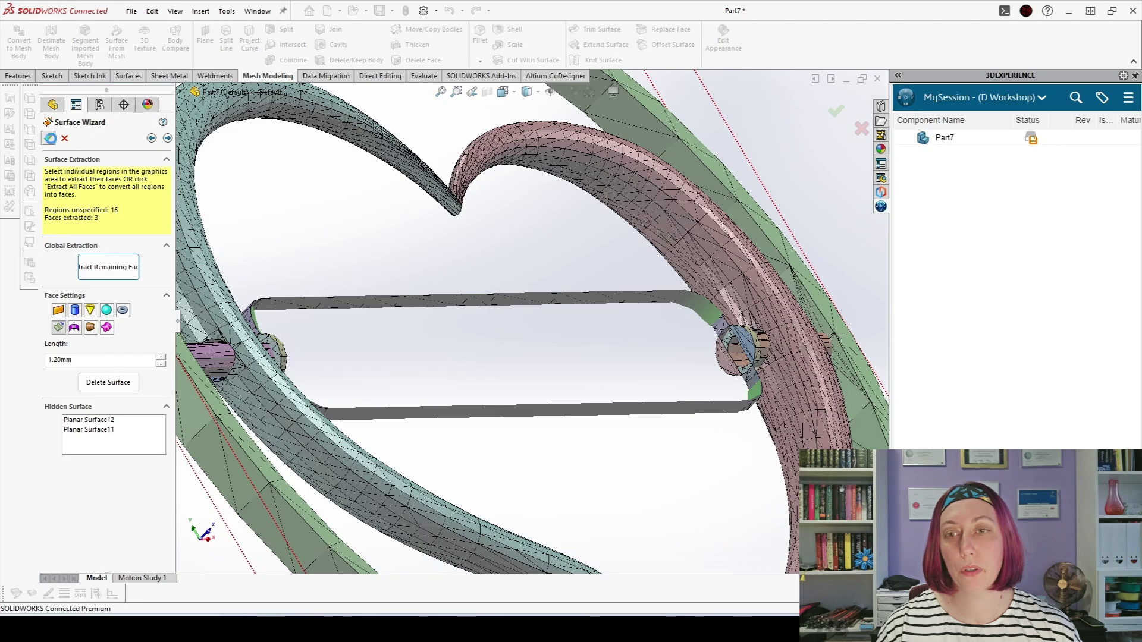
- Accept the bar's surface extraction and roll the part back to just before the Surface Extracted1 feature
{"action": "scroll", "coordinate": [565, 300], "scroll_direction": "up", "scroll_amount": 2}
{"action": "middle_click_drag", "start_coordinate": [631, 325], "coordinate": [523, 327]}
{"action": "scroll", "coordinate": [511, 333], "scroll_direction": "up", "scroll_amount": 2}
{"action": "middle_click_drag", "start_coordinate": [458, 355], "coordinate": [449, 191]}
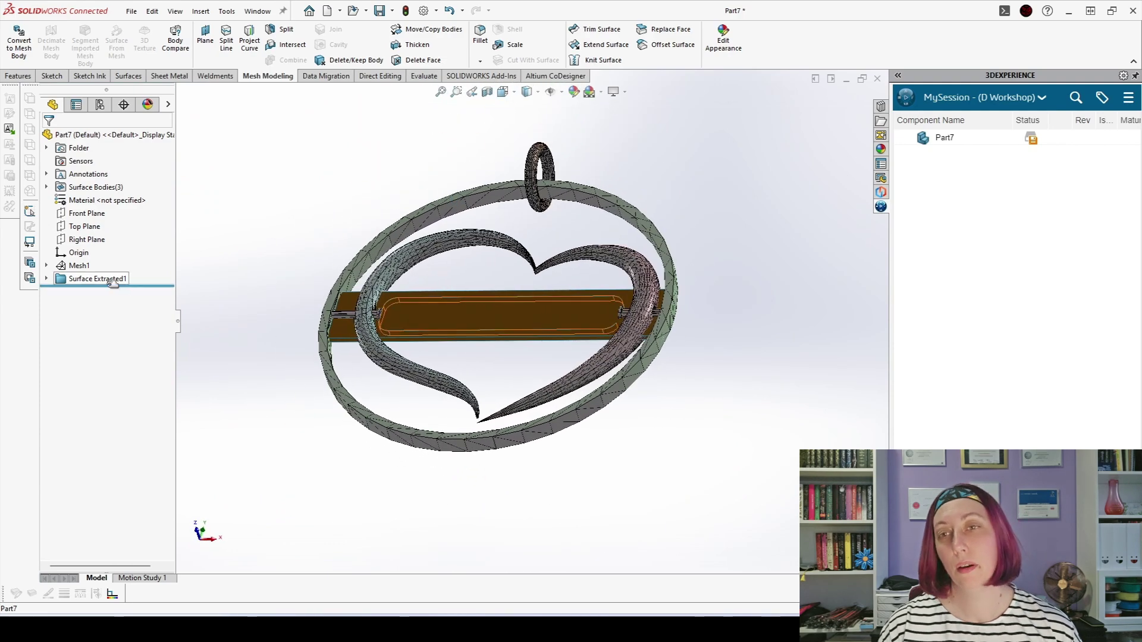
{"action": "left_click_drag", "start_coordinate": [148, 286], "coordinate": [152, 272]}
{"action": "middle_click_drag", "start_coordinate": [367, 245], "coordinate": [381, 246]}
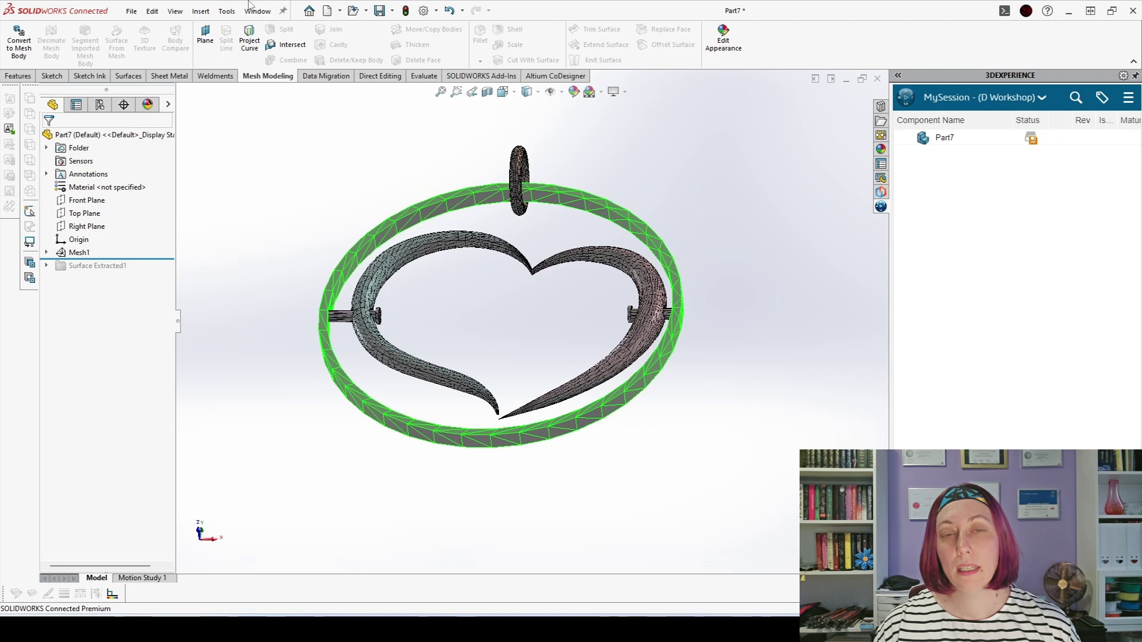
- Start the Surface Wizard for the outer ring's mesh with guided creation and no split plane, up to face identification
{"action": "left_click", "coordinate": [227, 11]}
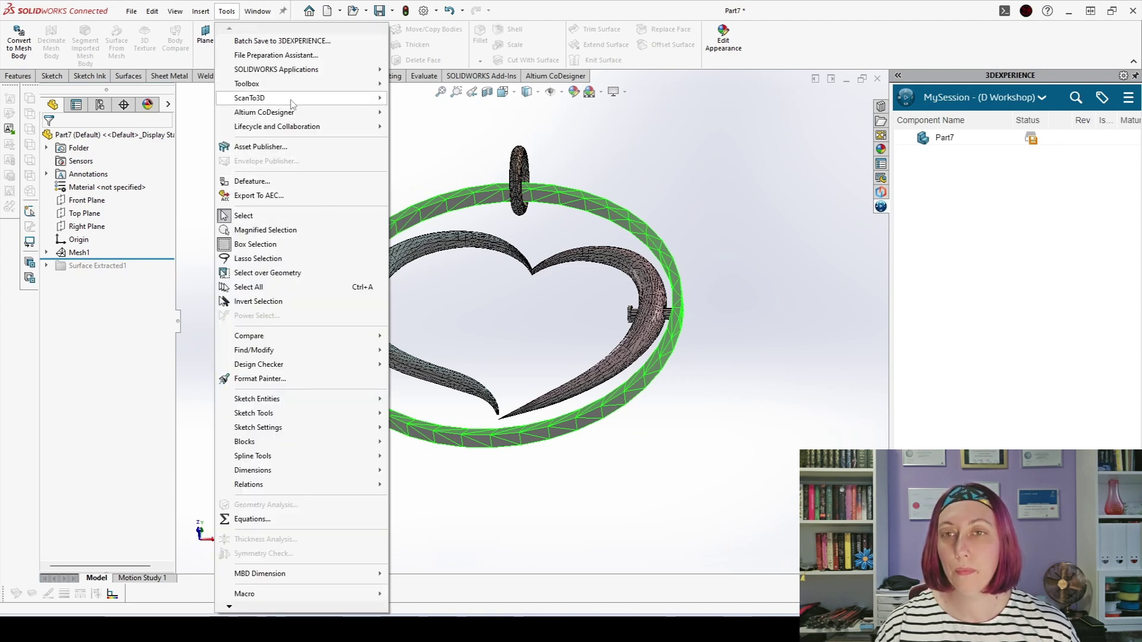
{"action": "mouse_move", "coordinate": [291, 101]}
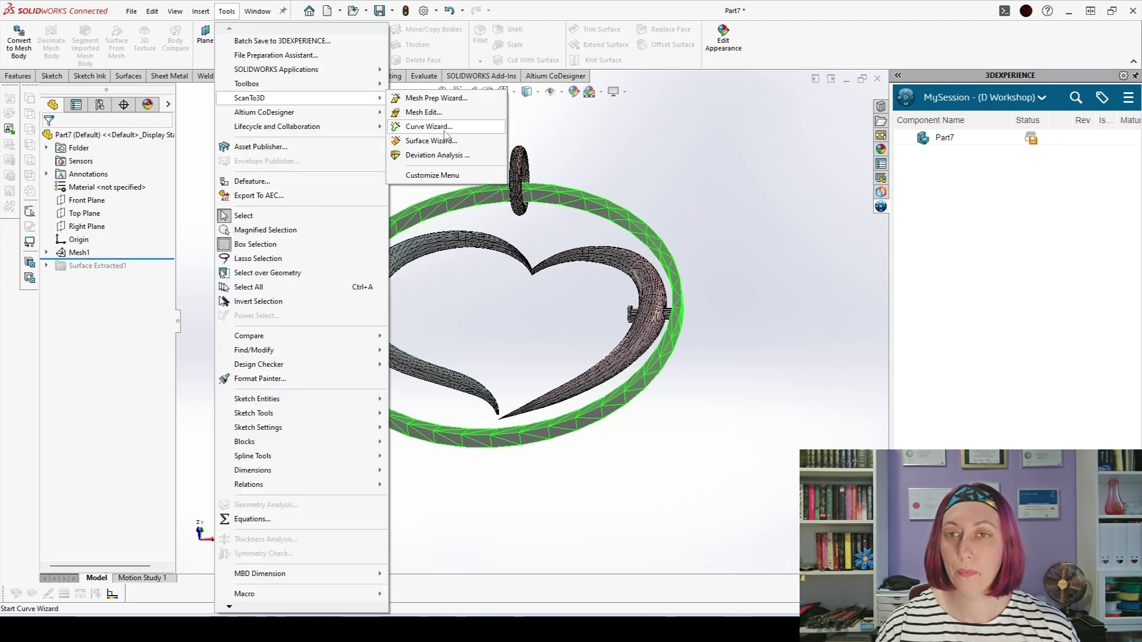
{"action": "left_click", "coordinate": [431, 141]}
{"action": "left_click", "coordinate": [167, 138]}
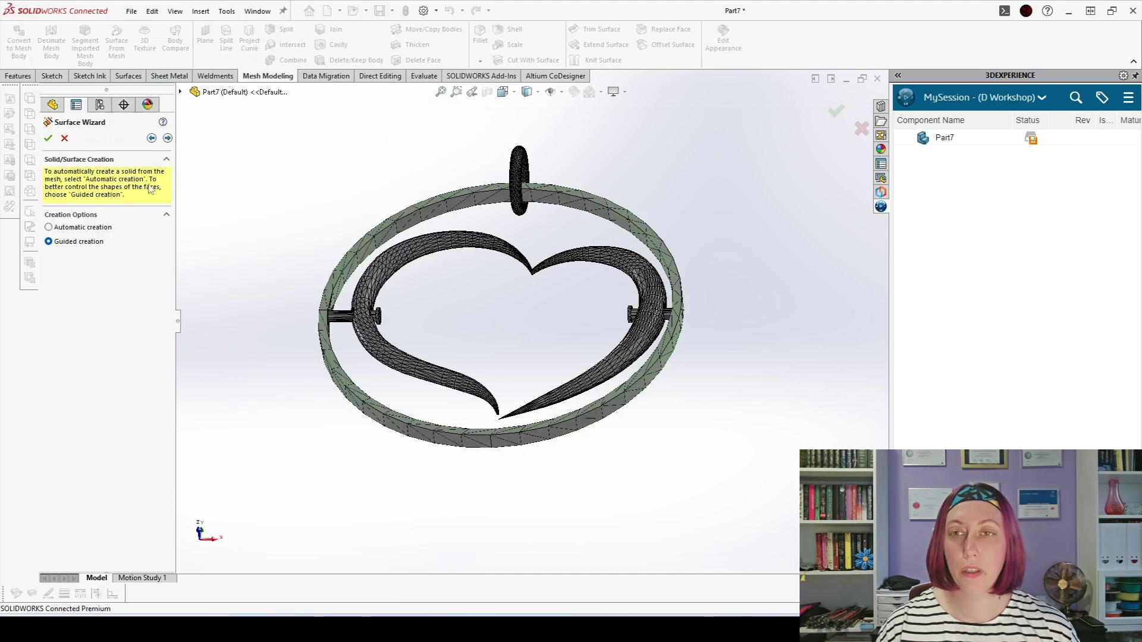
{"action": "left_click", "coordinate": [168, 138]}
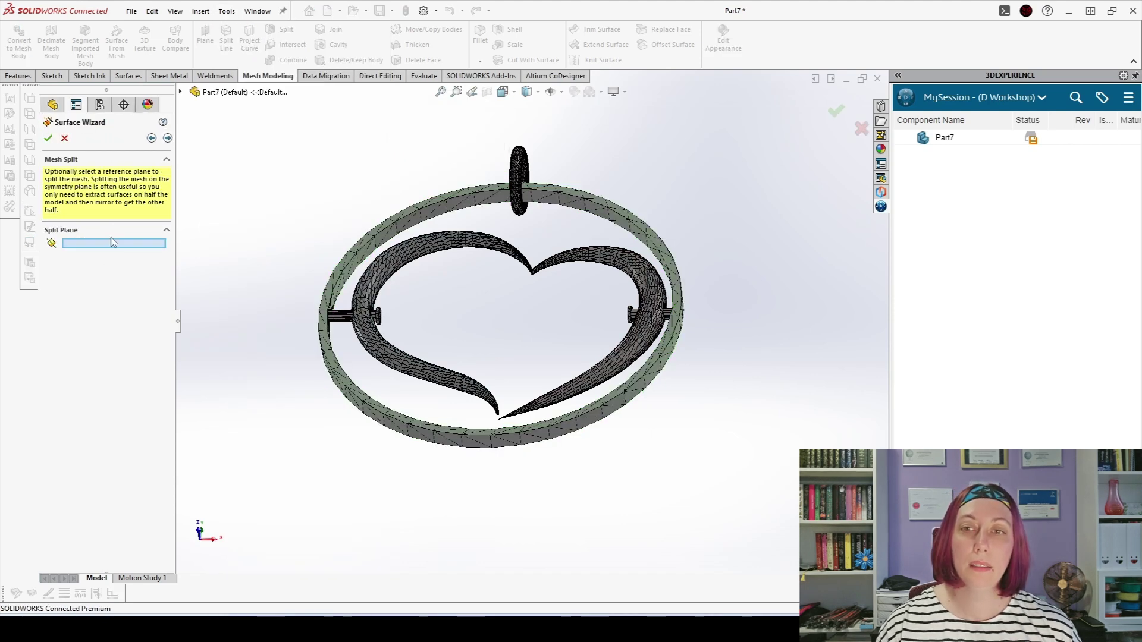
{"action": "left_click", "coordinate": [167, 138]}
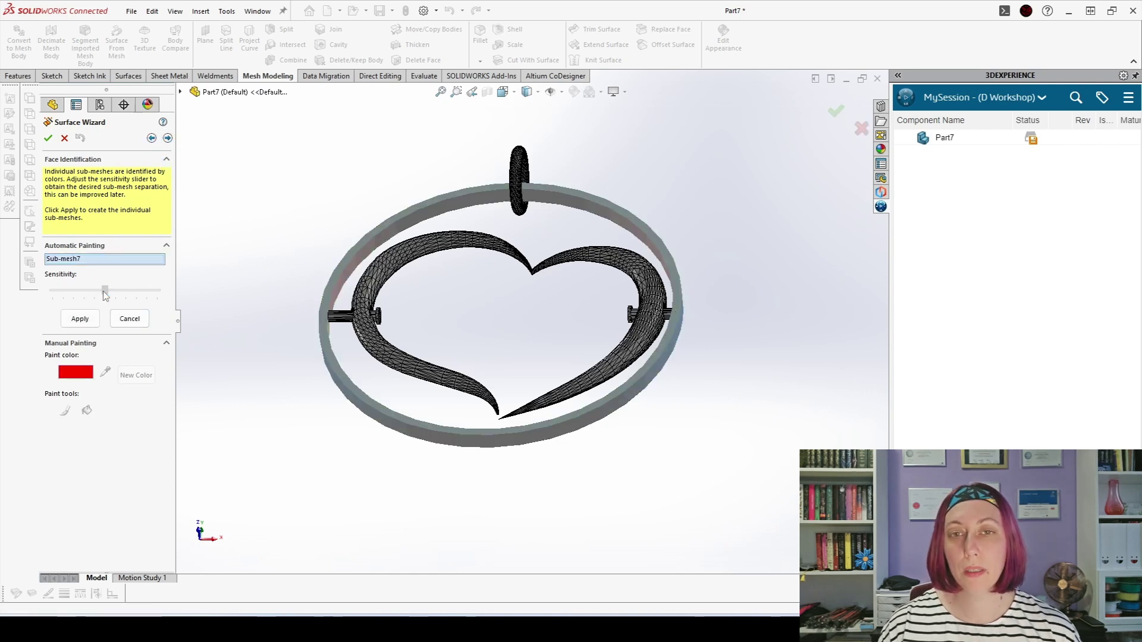
- Separate the outer ring's sub-meshes at maximum sensitivity and fill them all with red to make one region
{"action": "left_click", "coordinate": [79, 319]}
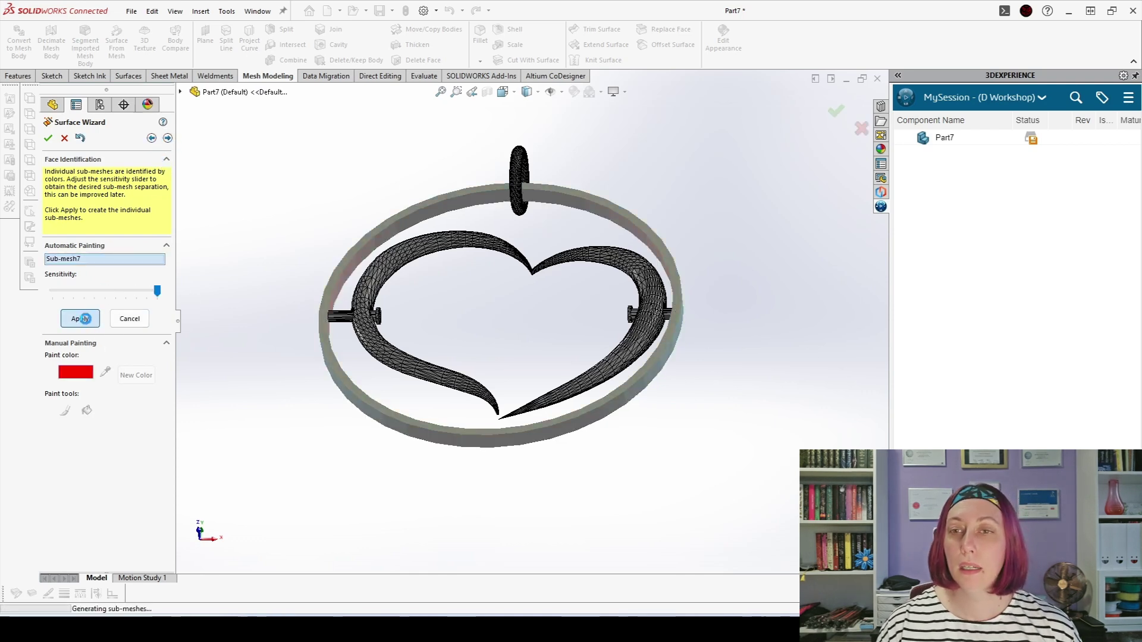
{"action": "middle_click_drag", "start_coordinate": [311, 288], "coordinate": [381, 238]}
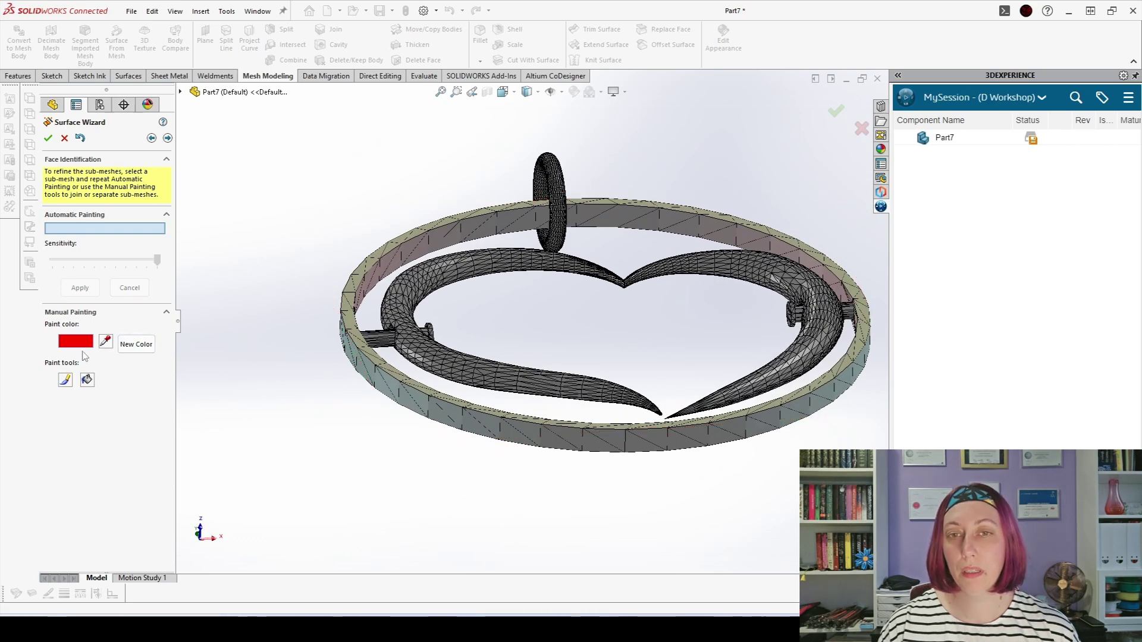
{"action": "left_click", "coordinate": [88, 381]}
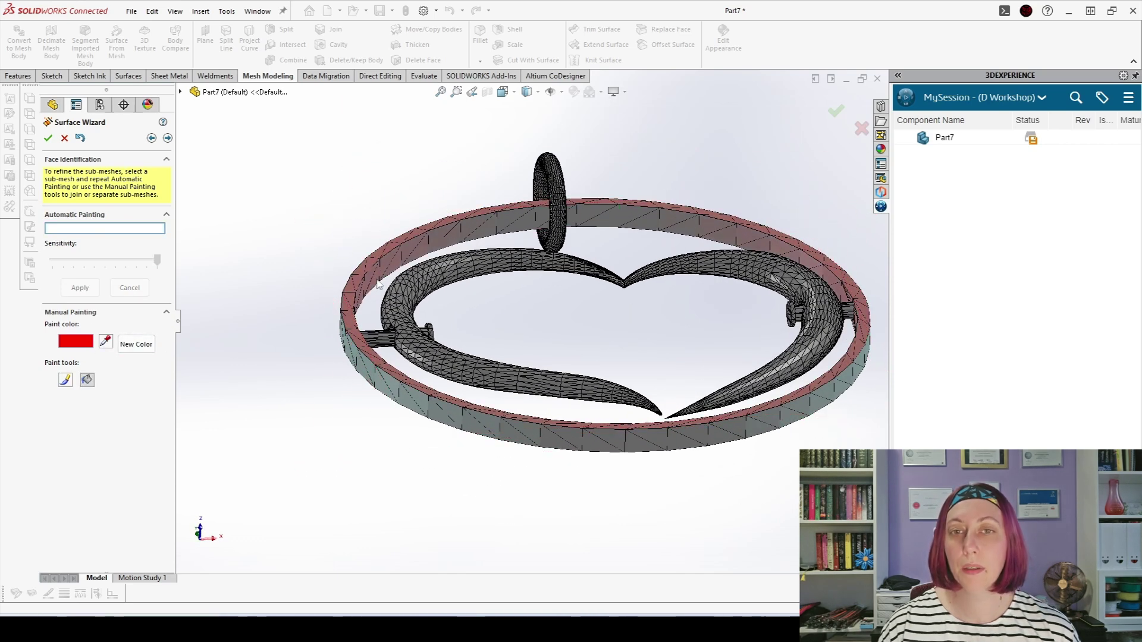
{"action": "mouse_move", "coordinate": [373, 262]}
{"action": "middle_mouse_down"}
{"action": "mouse_move", "coordinate": [405, 230]}
{"action": "mouse_move", "coordinate": [372, 286]}
{"action": "mouse_move", "coordinate": [350, 265]}
{"action": "mouse_move", "coordinate": [359, 395]}
{"action": "mouse_move", "coordinate": [229, 173]}
{"action": "middle_mouse_up"}
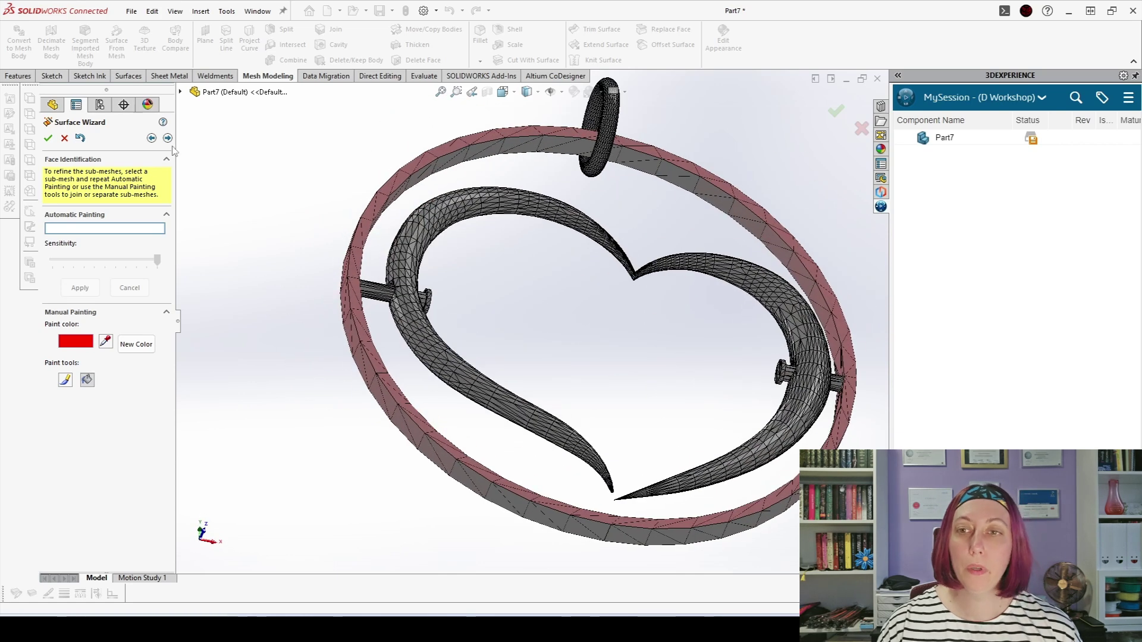
- Extract the merged outer ring region as a revolved face and accept the surface extraction
{"action": "left_click", "coordinate": [441, 160]}
{"action": "left_click", "coordinate": [74, 291]}
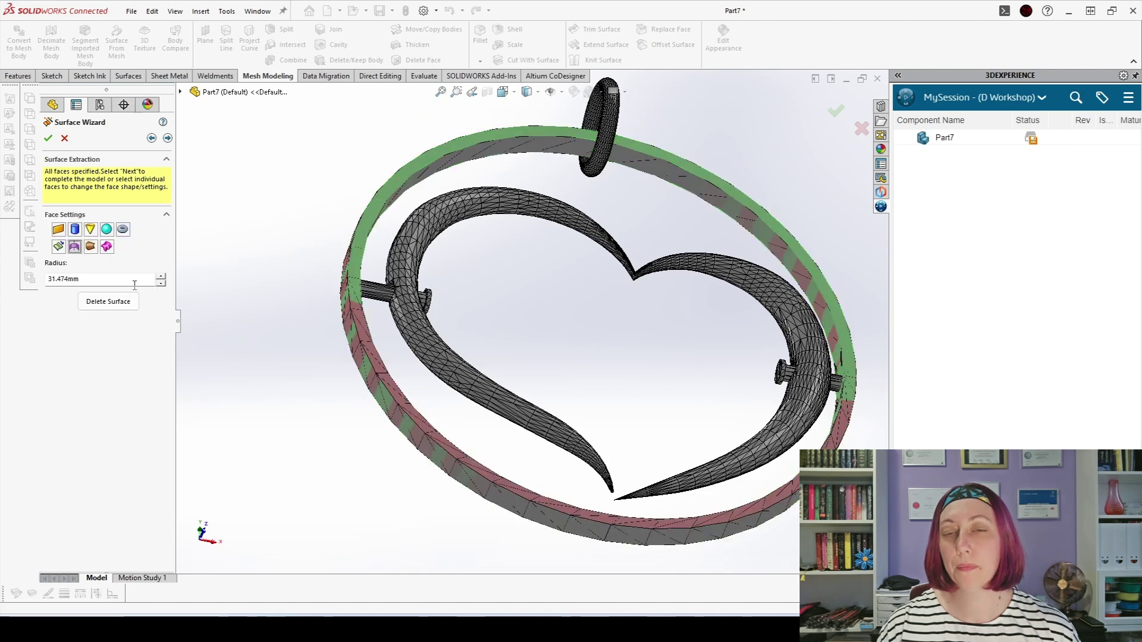
{"action": "left_click", "coordinate": [226, 217]}
{"action": "left_click", "coordinate": [50, 138]}
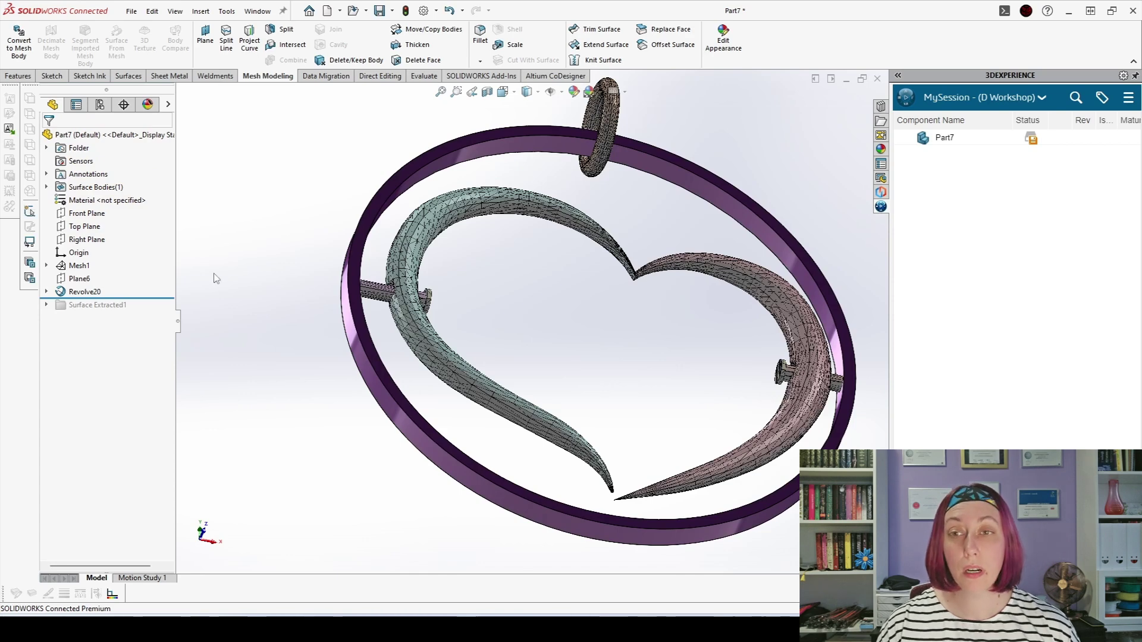
- Delete the outer ring's Revolve20 surface feature while keeping its absorbed sketch
{"action": "scroll", "coordinate": [437, 284], "scroll_direction": "up", "scroll_amount": 3}
{"action": "middle_click_drag", "start_coordinate": [437, 285], "coordinate": [369, 280]}
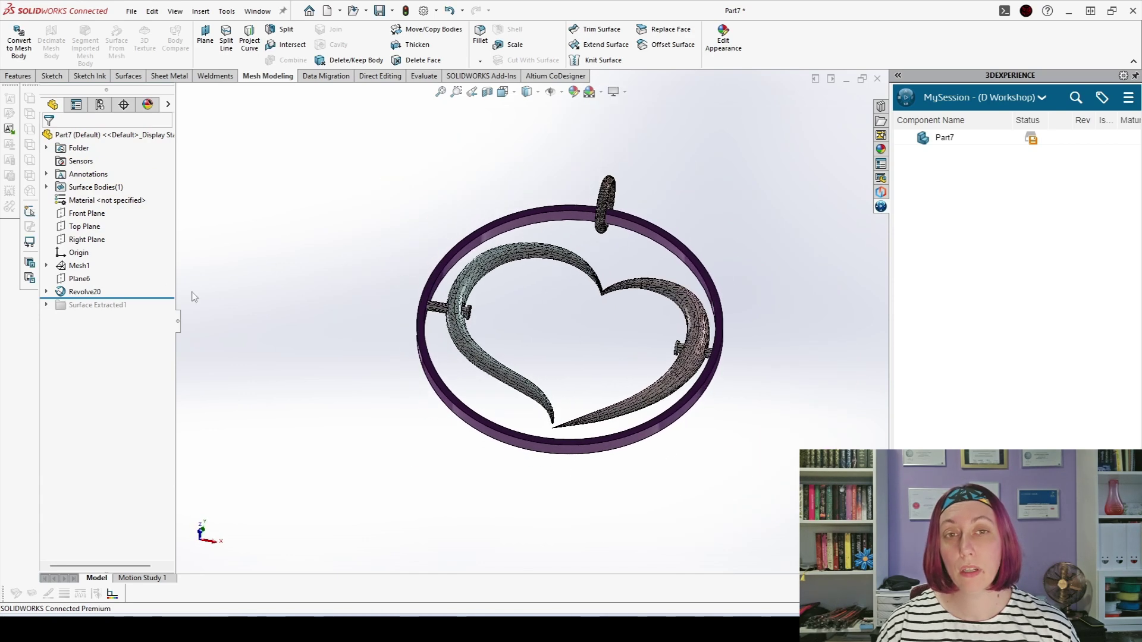
{"action": "left_click", "coordinate": [98, 293]}
{"action": "key", "text": "Delete"}
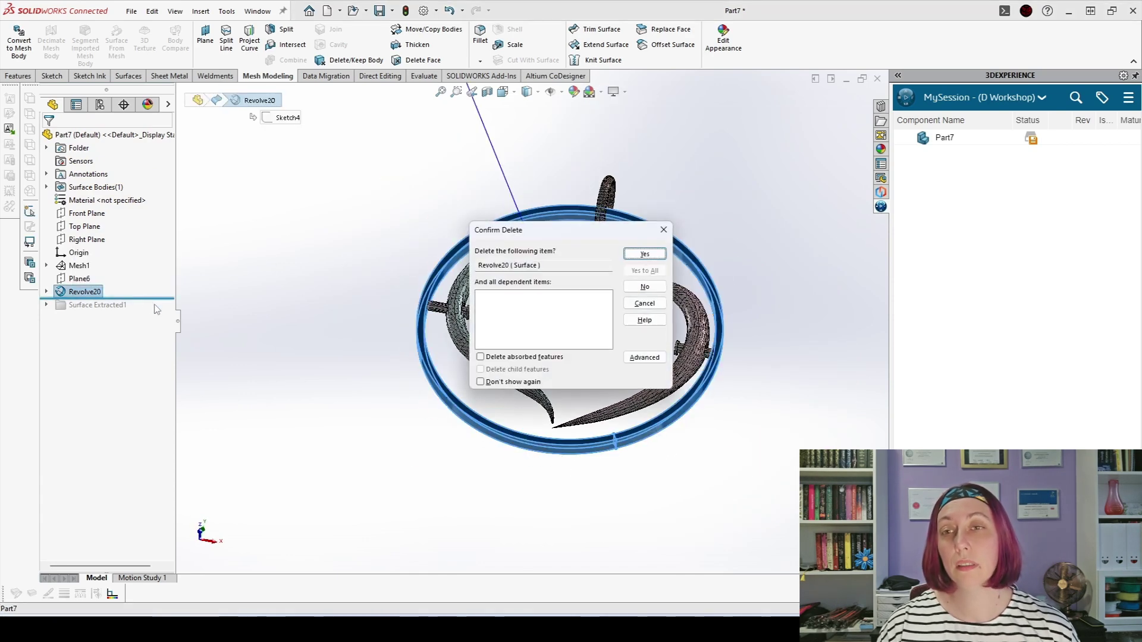
{"action": "key", "text": "Return"}
- Move Sketch4 onto the Right Plane and delete the reference plane Plane6
{"action": "left_click", "coordinate": [91, 280]}
{"action": "mouse_move", "coordinate": [223, 345]}
{"action": "middle_mouse_down"}
{"action": "mouse_move", "coordinate": [127, 352]}
{"action": "mouse_move", "coordinate": [143, 379]}
{"action": "middle_mouse_up"}
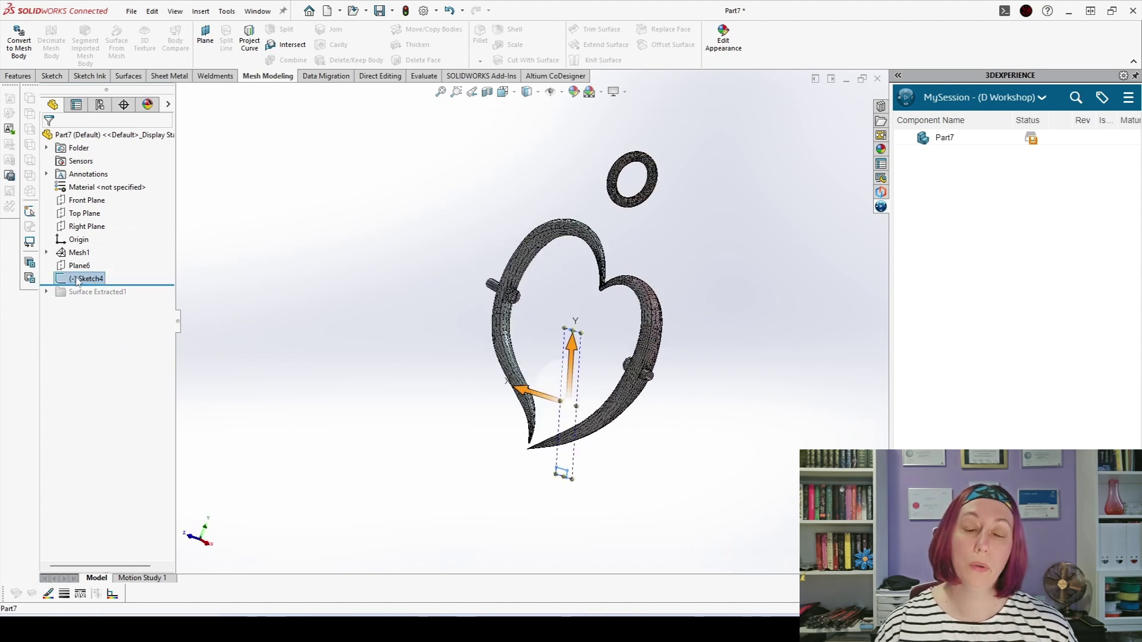
{"action": "right_click", "coordinate": [77, 282]}
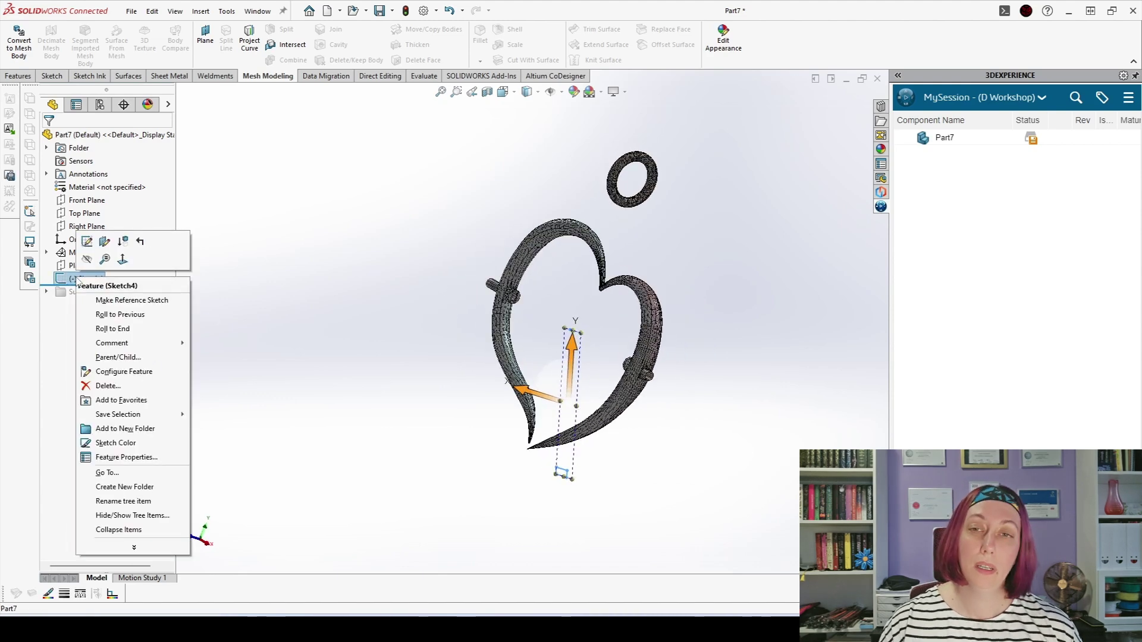
{"action": "left_click", "coordinate": [105, 242]}
{"action": "left_click", "coordinate": [181, 92]}
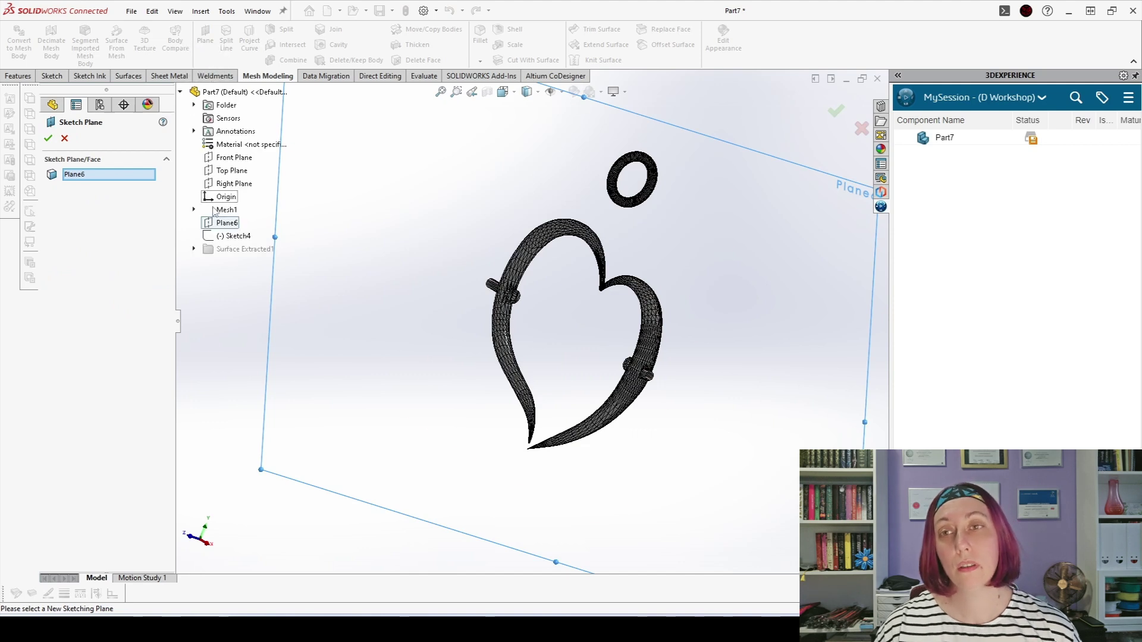
{"action": "left_click", "coordinate": [232, 183]}
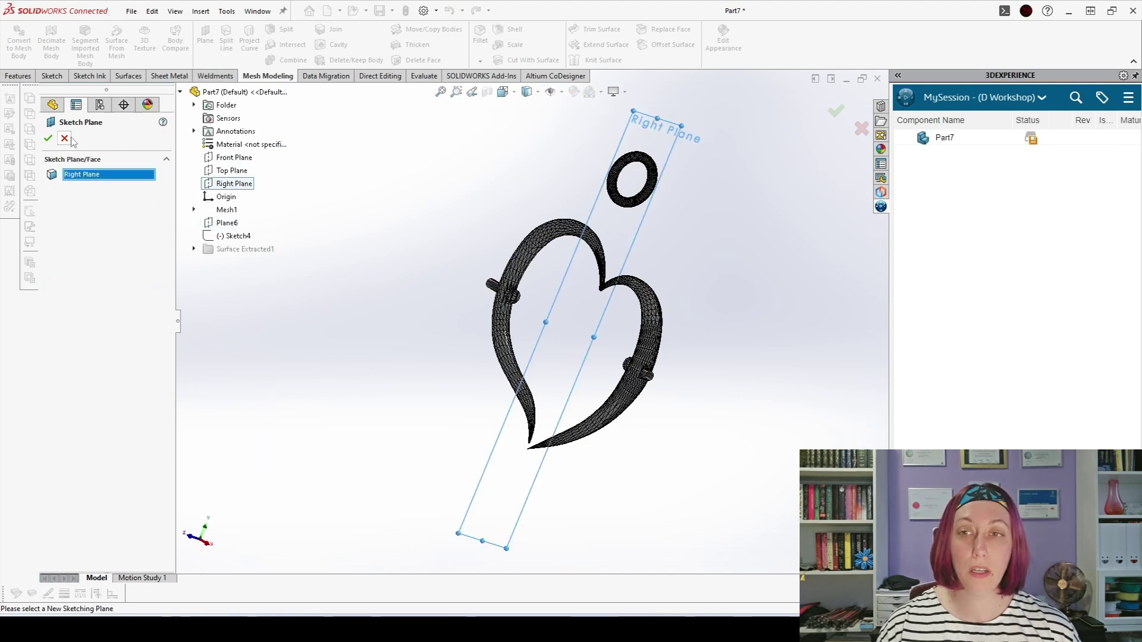
{"action": "left_click", "coordinate": [48, 138]}
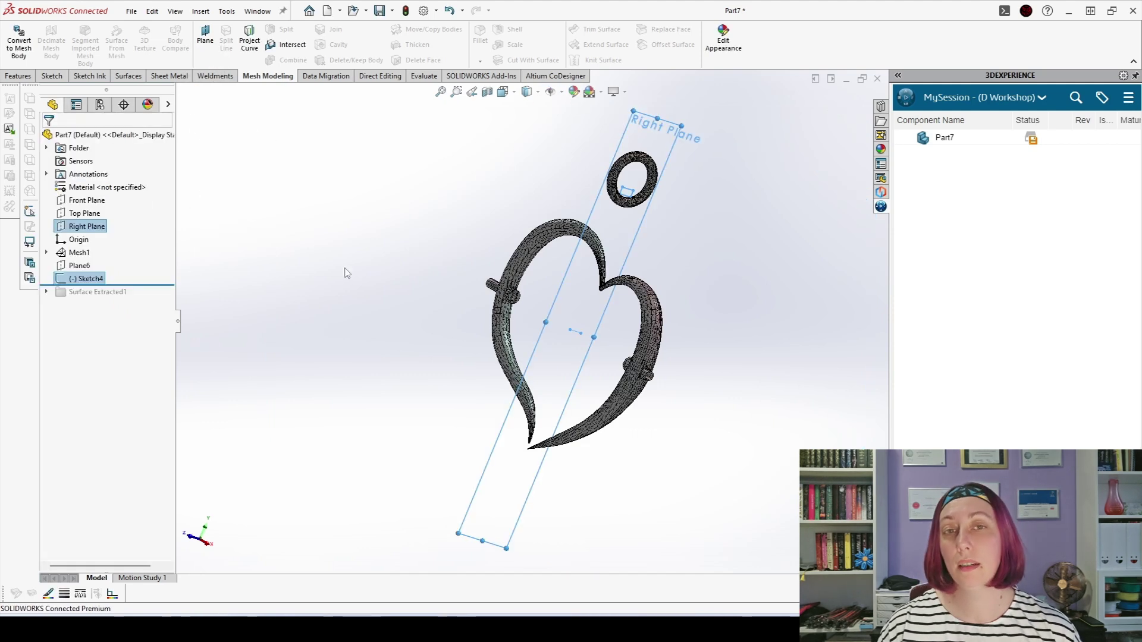
{"action": "left_click", "coordinate": [79, 265]}
{"action": "key", "text": "Delete"}
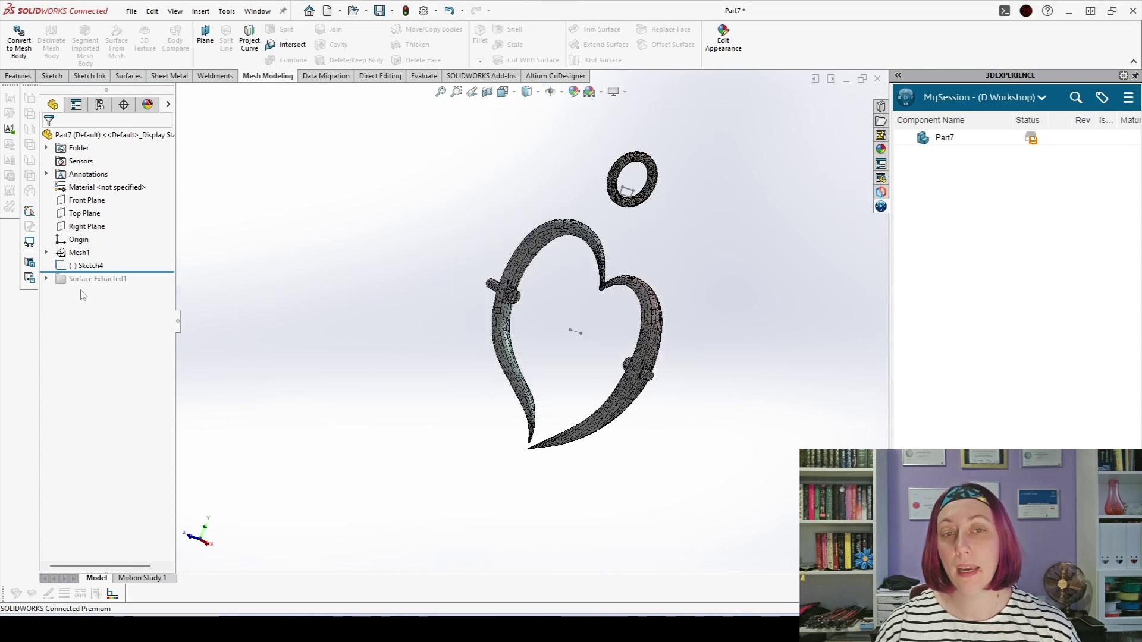
- Open Sketch4 for editing and examine its axis line and the rectangular ring profile
{"action": "left_click", "coordinate": [86, 265]}
{"action": "left_click", "coordinate": [82, 227]}
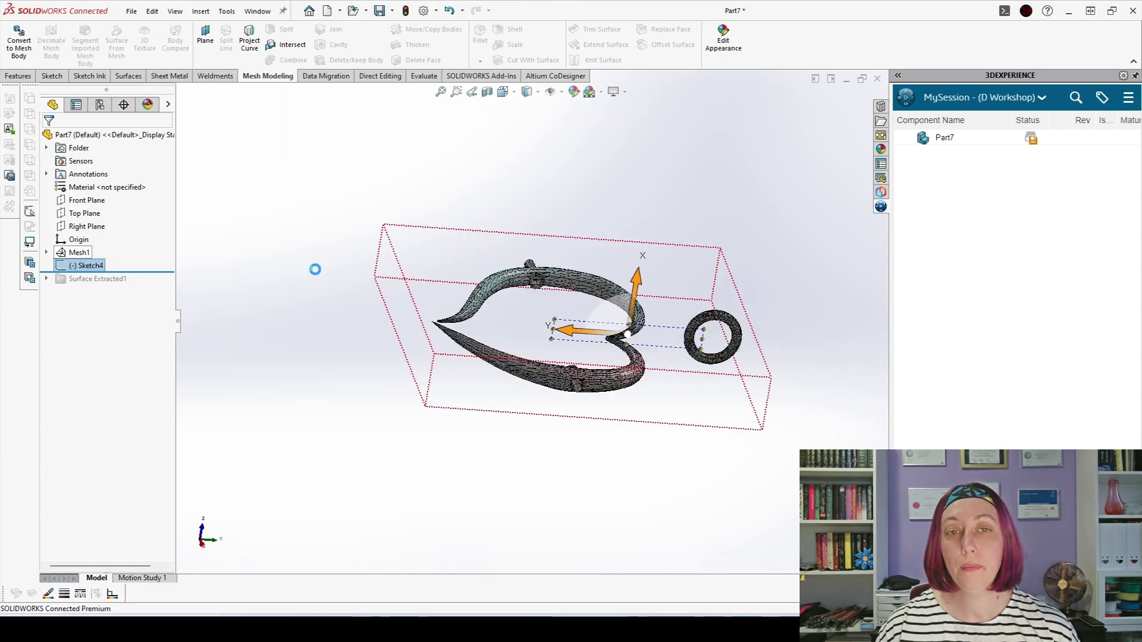
{"action": "scroll", "coordinate": [540, 327], "scroll_direction": "down", "scroll_amount": 5}
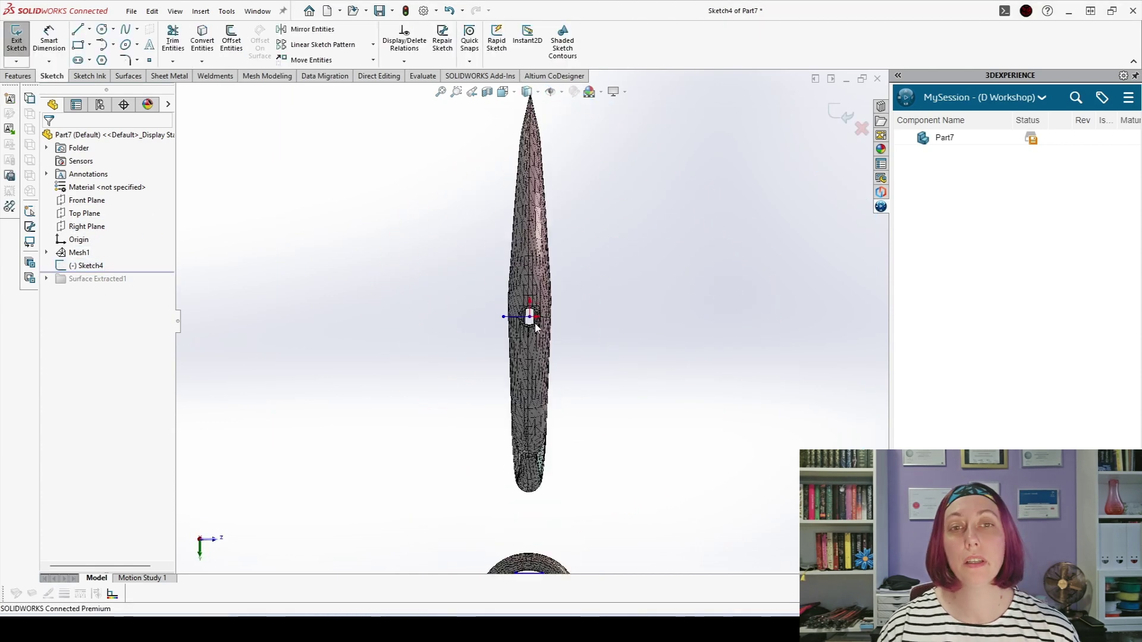
{"action": "left_click", "coordinate": [525, 313]}
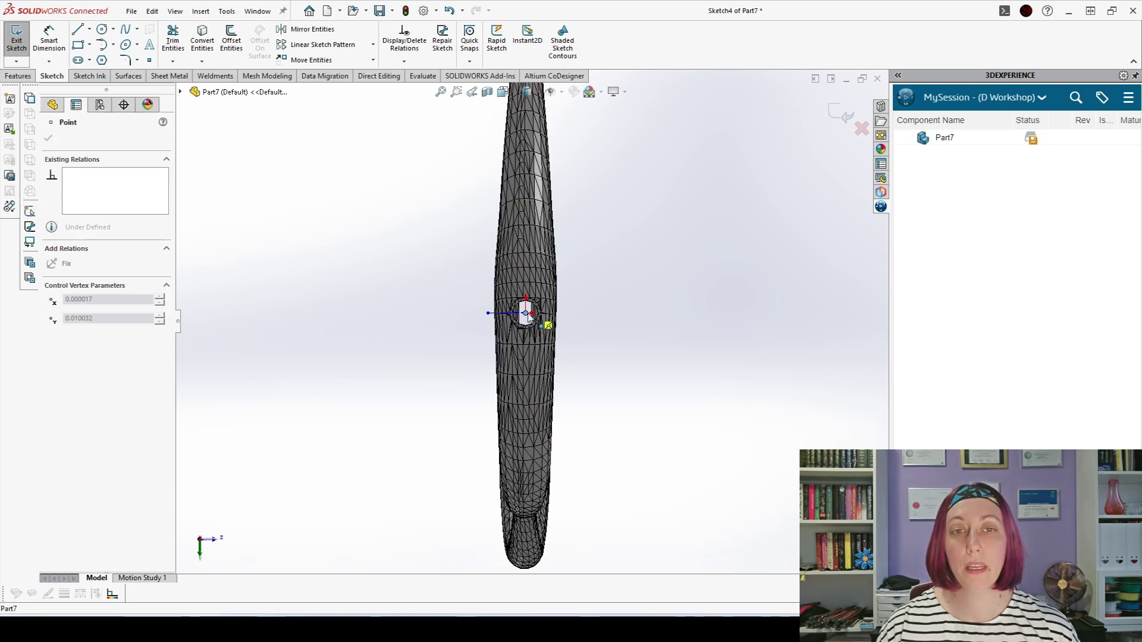
{"action": "left_click_drag", "start_coordinate": [527, 315], "coordinate": [526, 314]}
{"action": "left_click", "coordinate": [515, 313]}
{"action": "left_click", "coordinate": [547, 256]}
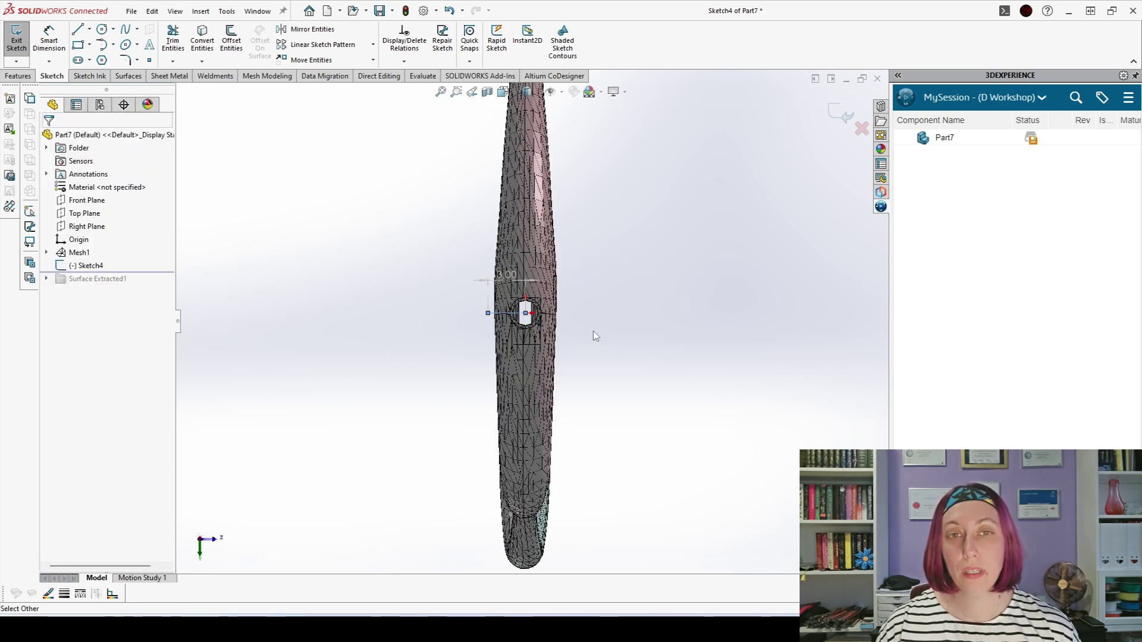
{"action": "key", "text": "ctrl+8"}
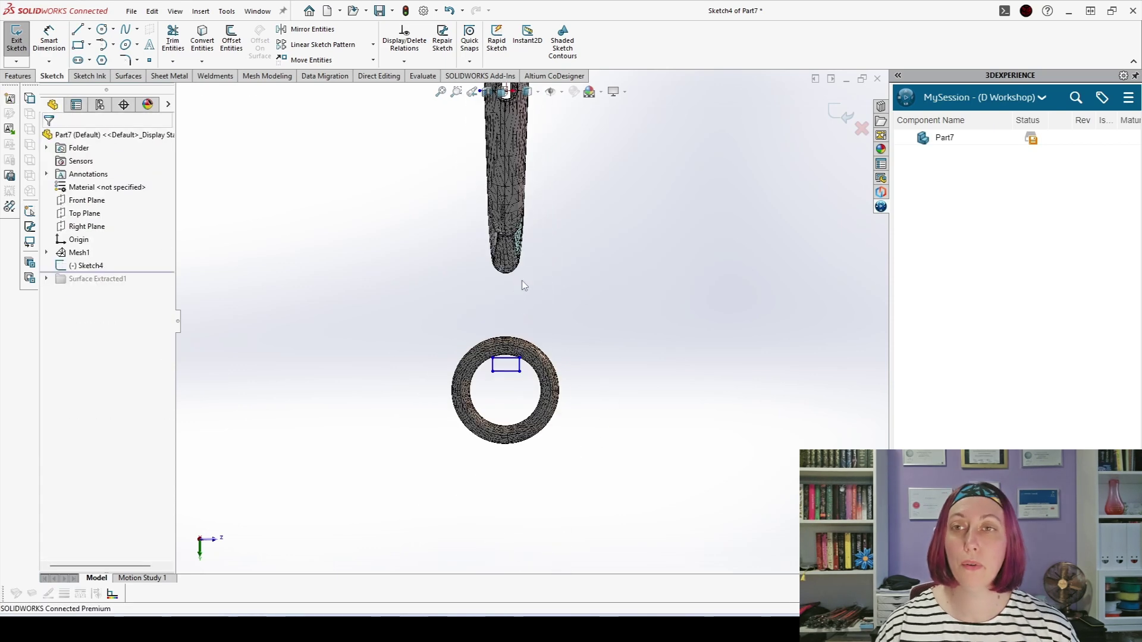
{"action": "scroll", "coordinate": [522, 280], "scroll_direction": "up", "scroll_amount": 2}
{"action": "scroll", "coordinate": [514, 241], "scroll_direction": "down", "scroll_amount": 2}
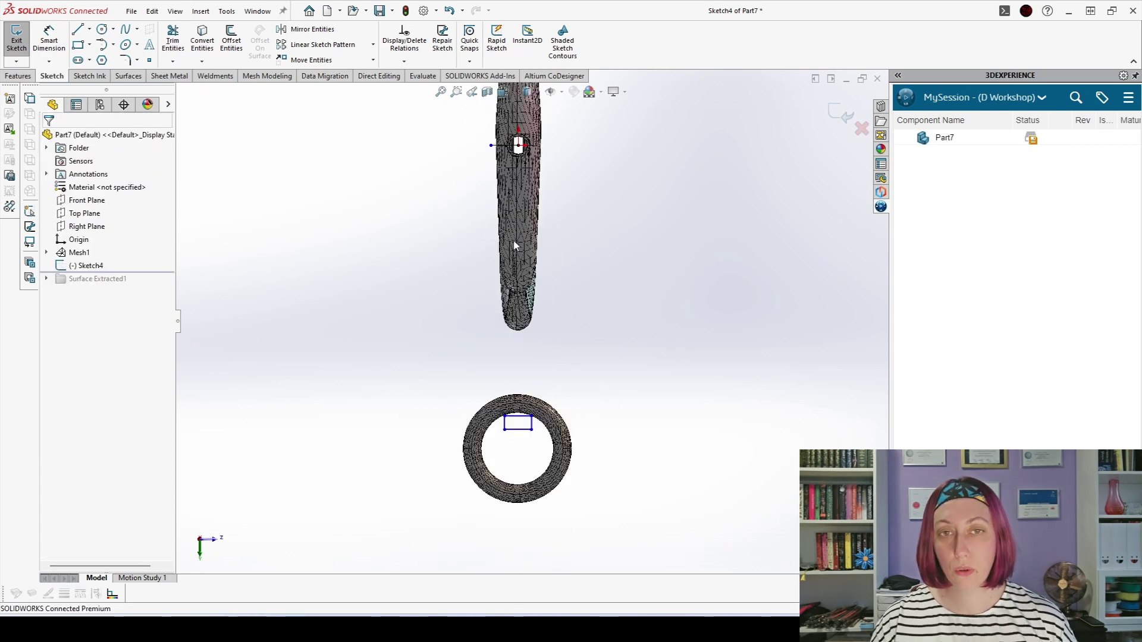
- Draw a vertical centerline from the axis origin to the midpoint of the profile's near edge, and make the profile's far edge horizontal
{"action": "left_click", "coordinate": [89, 29]}
{"action": "left_click", "coordinate": [107, 59]}
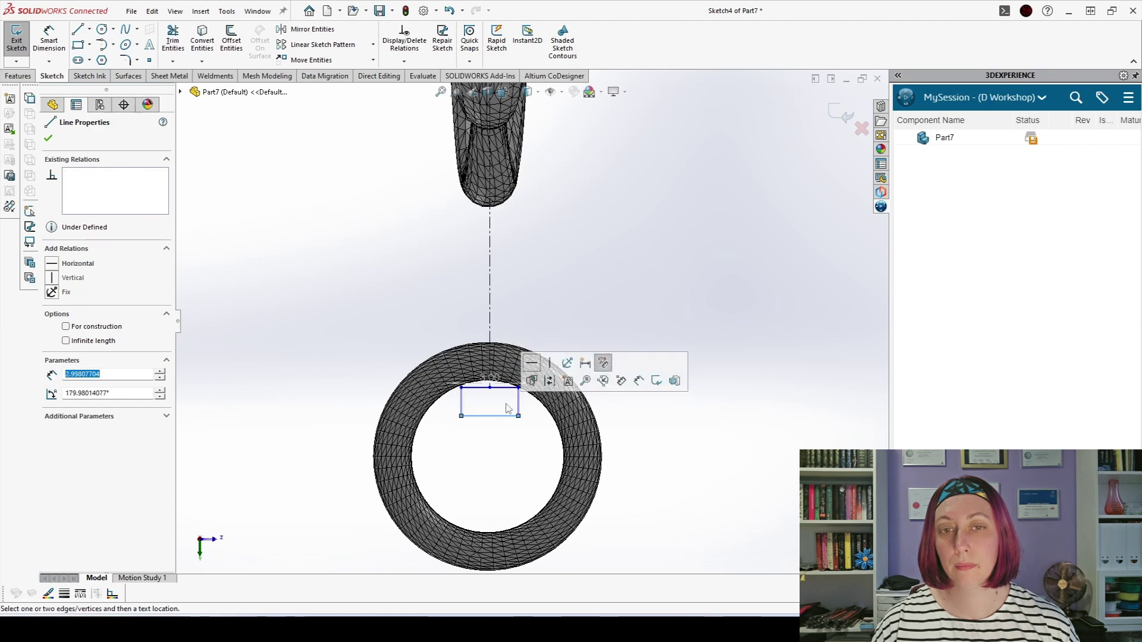
{"action": "left_click", "coordinate": [572, 301]}
- Dimension the rectangular ring profile 3 mm wide and 1.5 mm high
{"action": "left_click", "coordinate": [49, 40]}
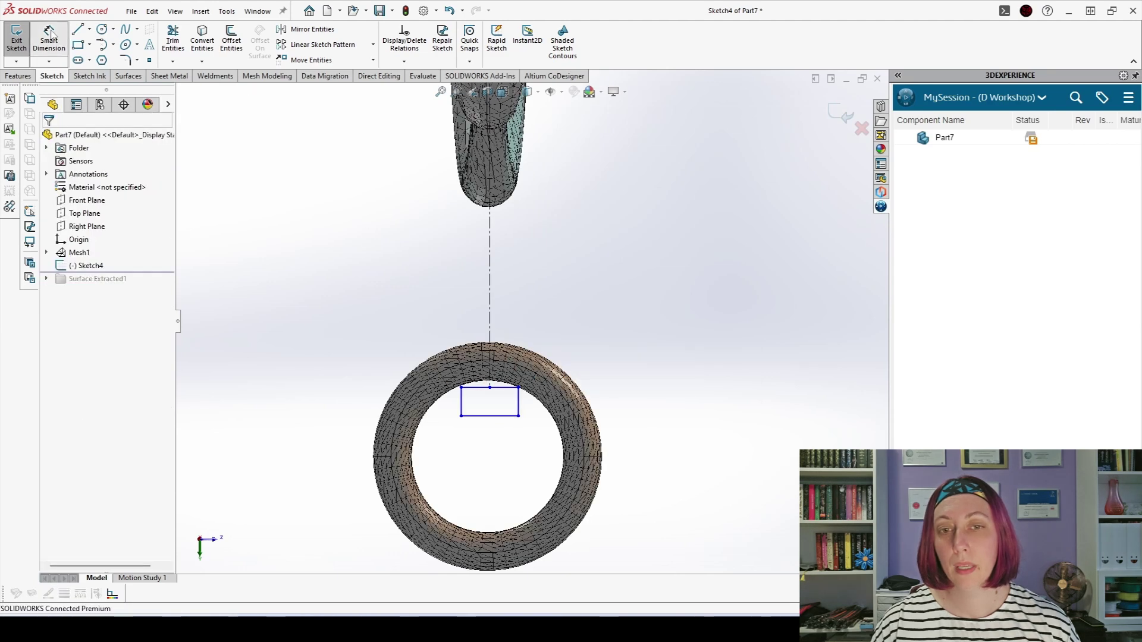
{"action": "left_click", "coordinate": [482, 419]}
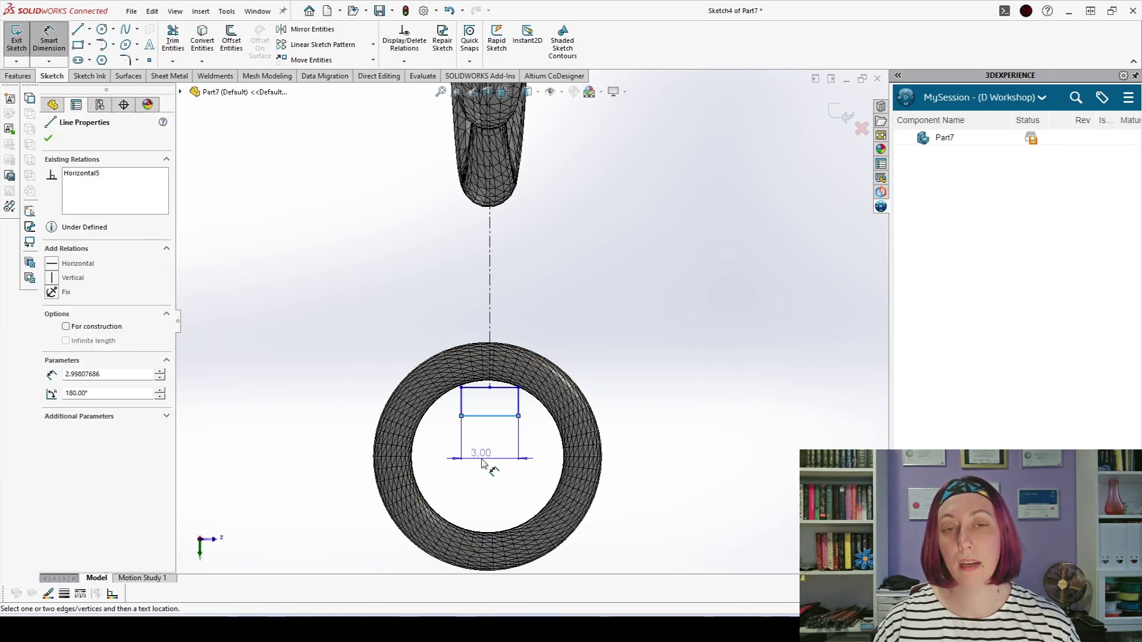
{"action": "left_click", "coordinate": [484, 463]}
{"action": "type", "text": "3"}
{"action": "key", "text": "Return"}
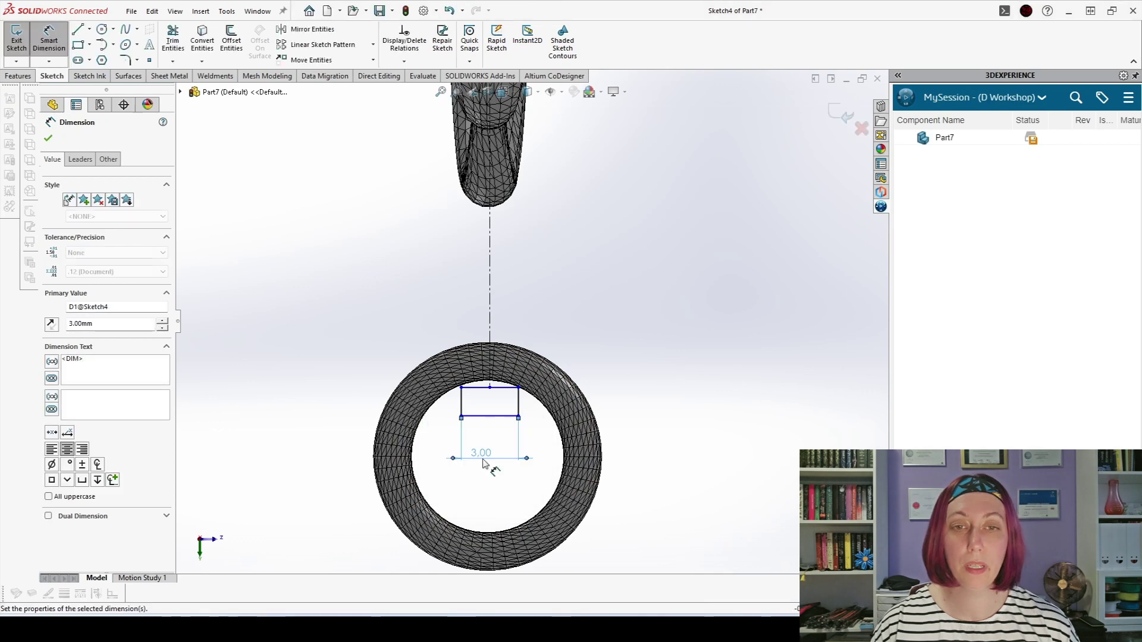
{"action": "left_click", "coordinate": [471, 418]}
{"action": "left_click", "coordinate": [340, 416]}
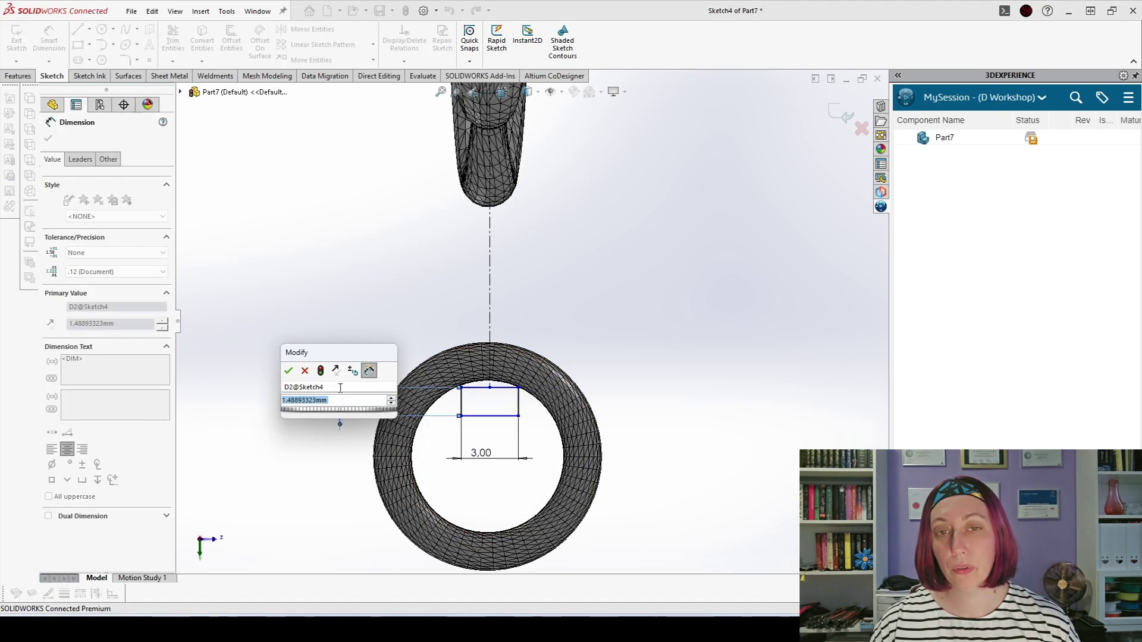
{"action": "type", "text": "1.5"}
{"action": "key", "text": "Return"}
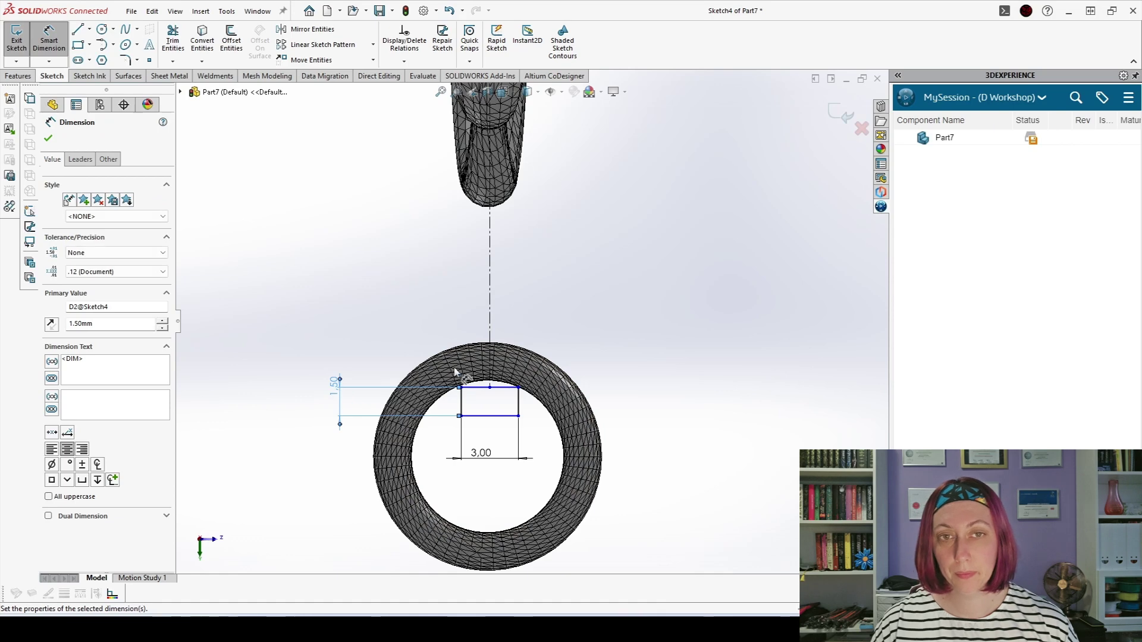
- Dimension the profile's near edge from the horizontal axis line as a doubled distance of 60 mm
{"action": "left_click", "coordinate": [581, 312]}
{"action": "left_click", "coordinate": [479, 391]}
{"action": "scroll", "coordinate": [479, 391], "scroll_direction": "up", "scroll_amount": 6}
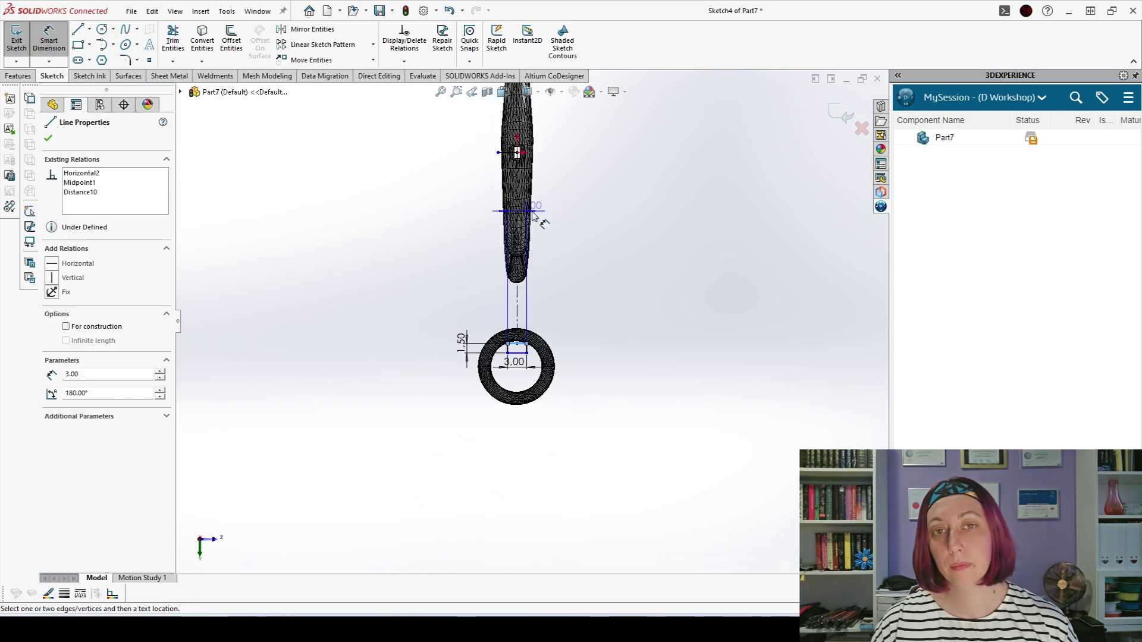
{"action": "scroll", "coordinate": [507, 154], "scroll_direction": "down", "scroll_amount": 5}
{"action": "left_click", "coordinate": [500, 222]}
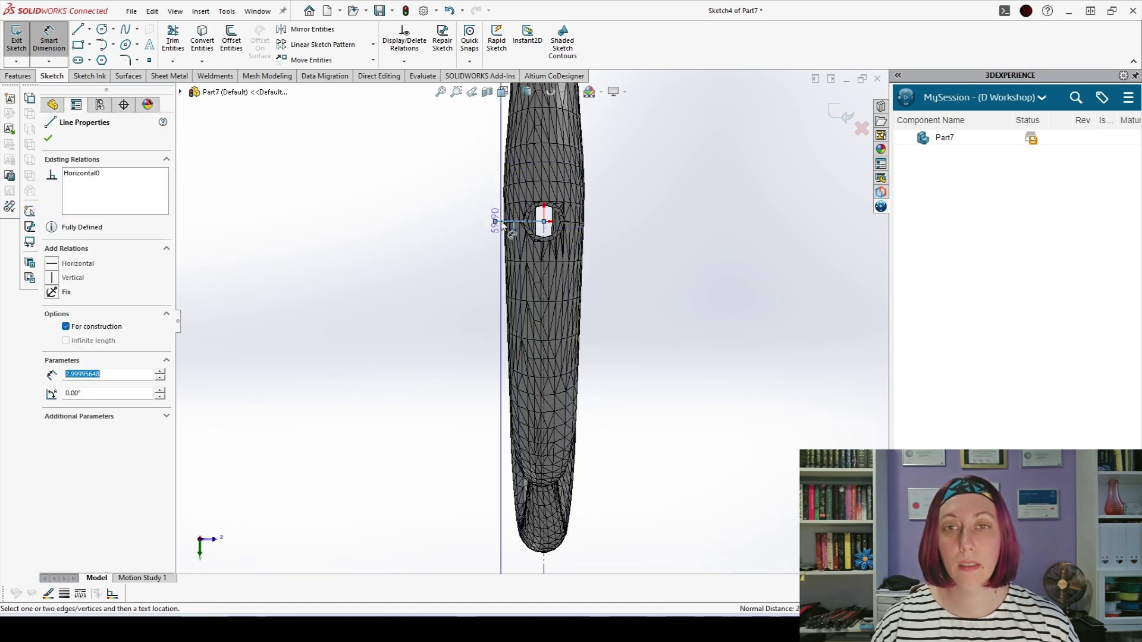
{"action": "left_click", "coordinate": [399, 193]}
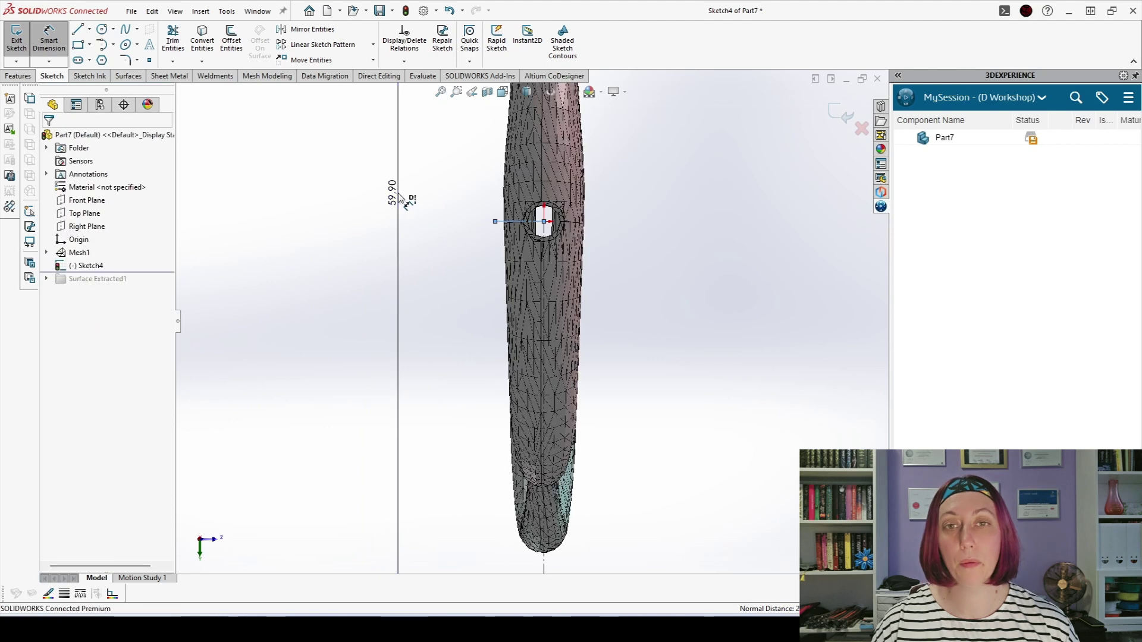
{"action": "type", "text": "60"}
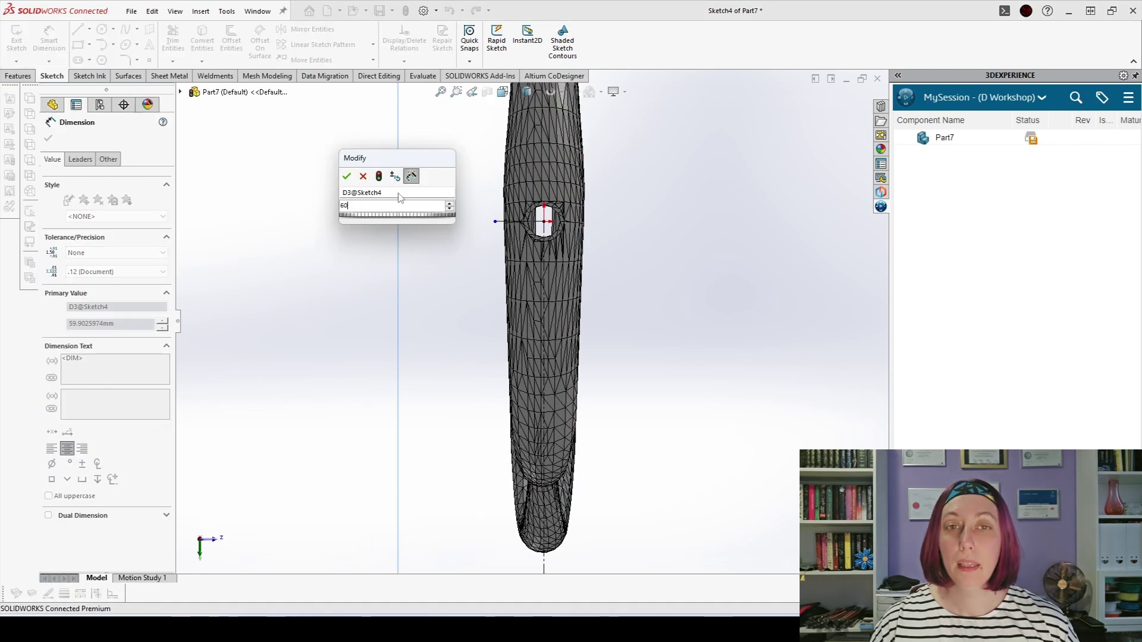
{"action": "key", "text": "Return"}
{"action": "left_click", "coordinate": [649, 264]}
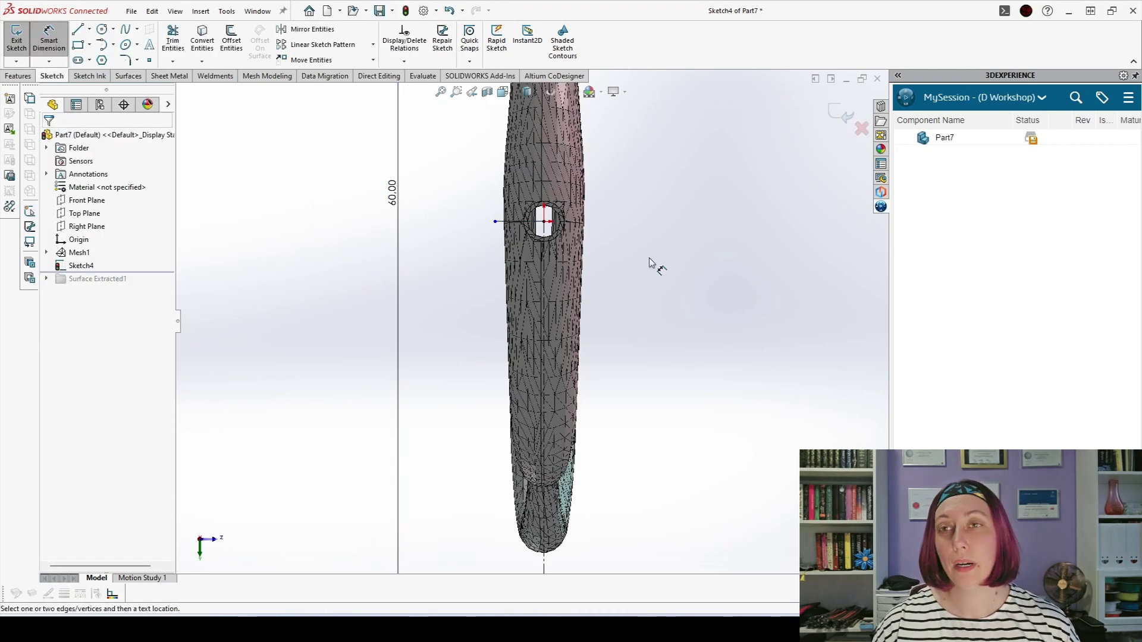
{"action": "key", "text": "Escape"}
- Make the horizontal construction axis line in Sketch4 infinite in length
{"action": "left_click", "coordinate": [507, 225]}
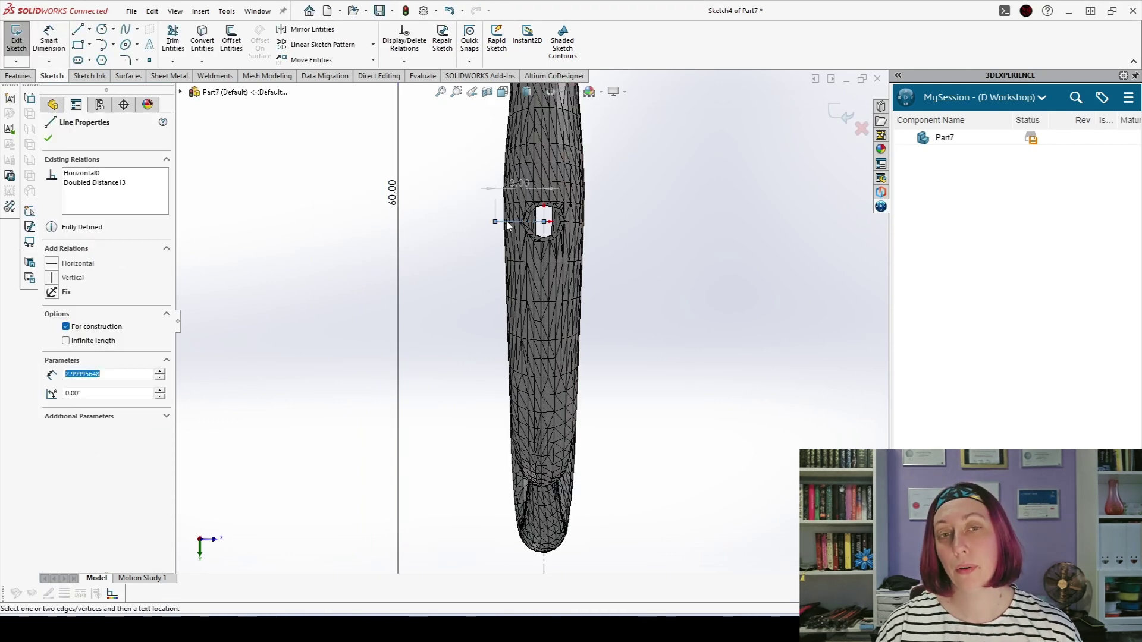
{"action": "left_click", "coordinate": [84, 342]}
{"action": "left_click", "coordinate": [639, 288]}
{"action": "scroll", "coordinate": [608, 293], "scroll_direction": "up", "scroll_amount": 5}
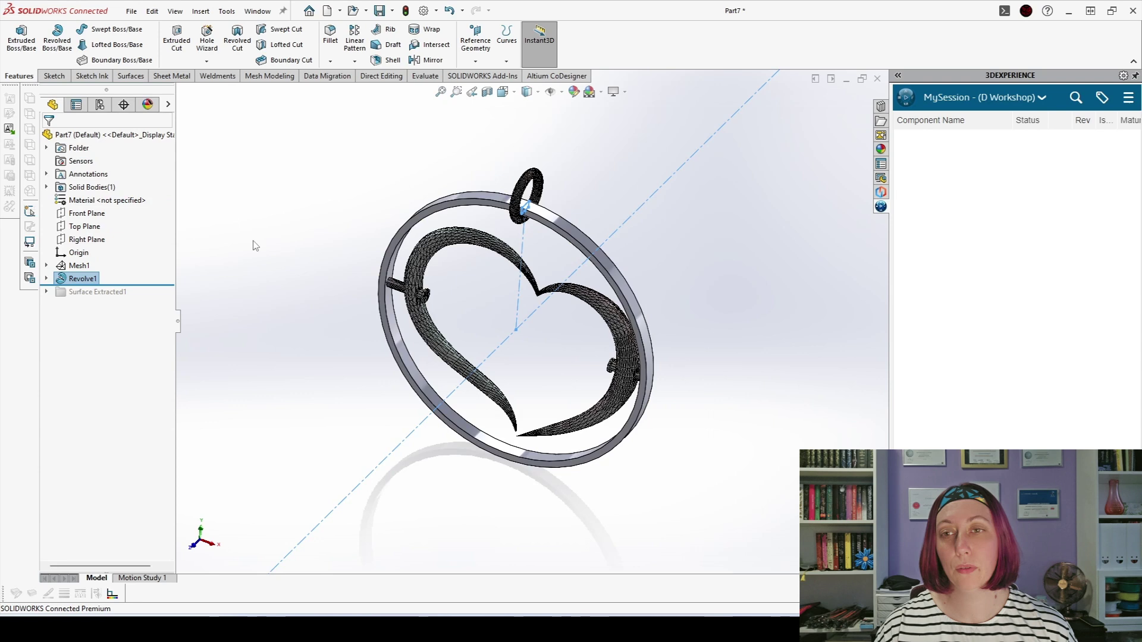
- Rename the Revolve1 feature as Outer ring
{"action": "left_click", "coordinate": [84, 280]}
{"action": "left_click", "coordinate": [84, 279]}
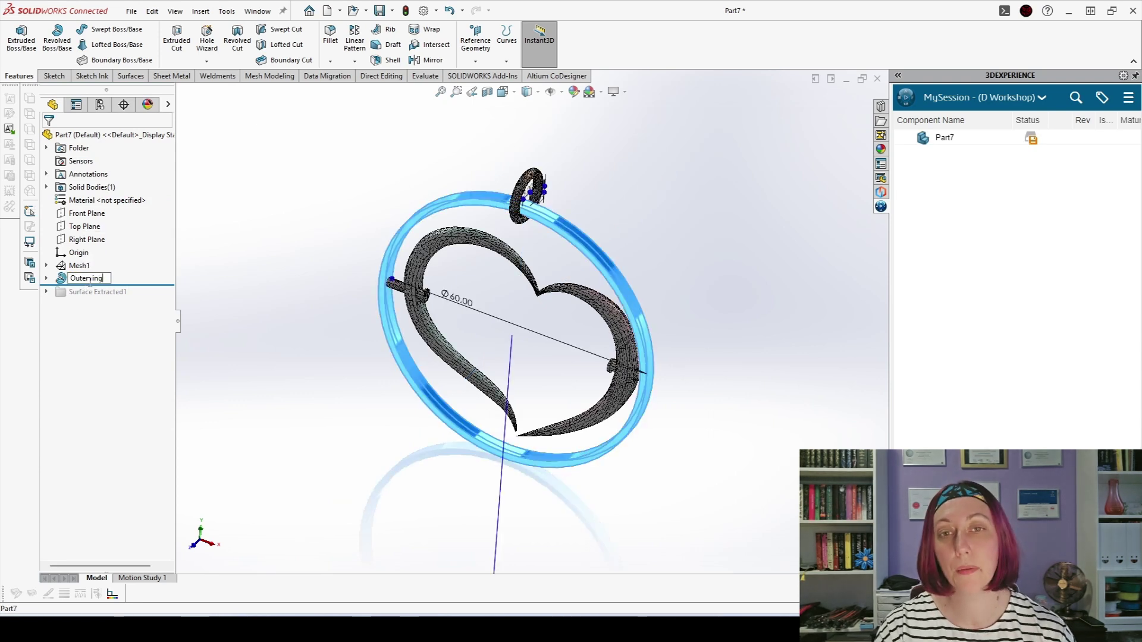
{"action": "left_click", "coordinate": [688, 196]}
{"action": "middle_click_drag", "start_coordinate": [671, 205], "coordinate": [690, 178]}
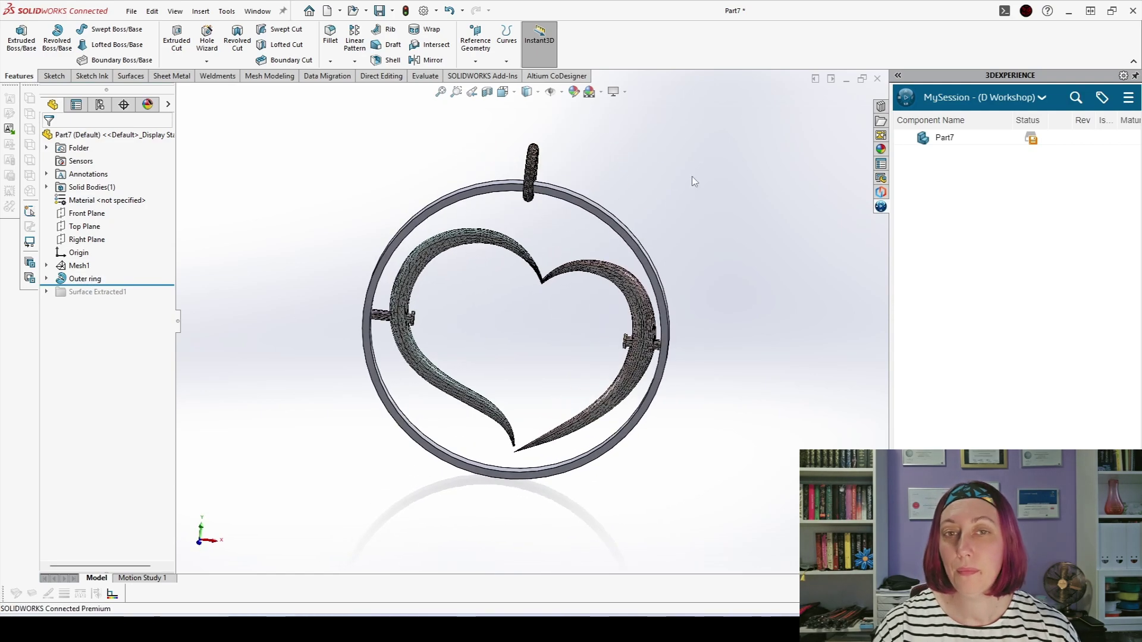
- Examine the small pins between the heart halves and the outer ring, including their faceted round heads, up close
{"action": "middle_click_drag", "start_coordinate": [569, 348], "coordinate": [533, 320]}
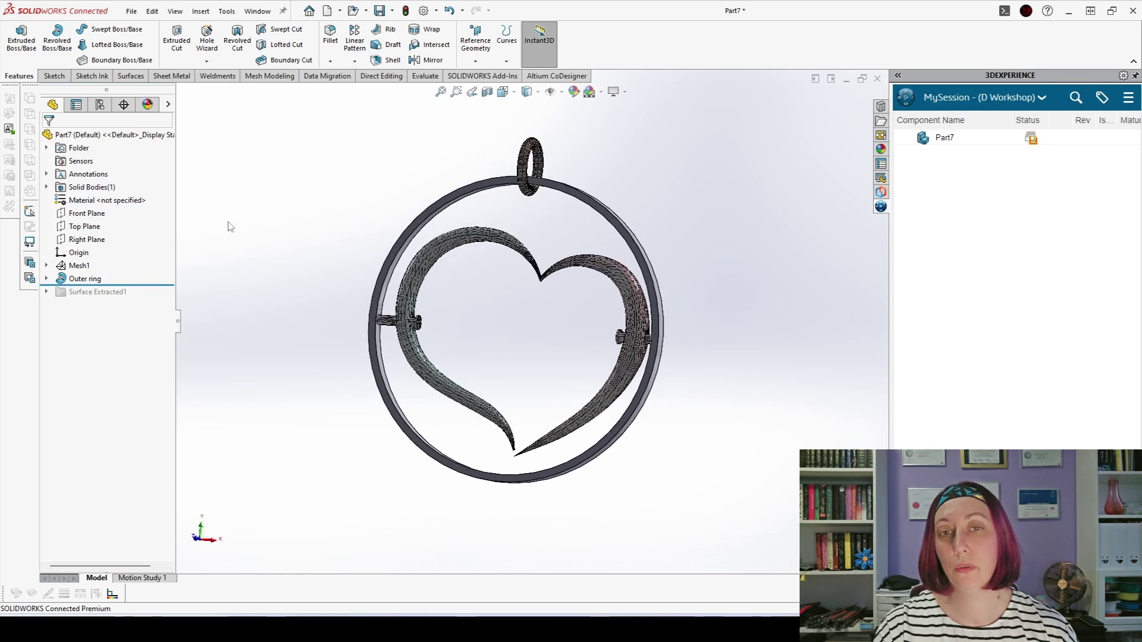
{"action": "scroll", "coordinate": [378, 256], "scroll_direction": "down", "scroll_amount": 3}
{"action": "middle_click_drag", "start_coordinate": [410, 291], "coordinate": [458, 318]}
{"action": "scroll", "coordinate": [663, 372], "scroll_direction": "up", "scroll_amount": 2}
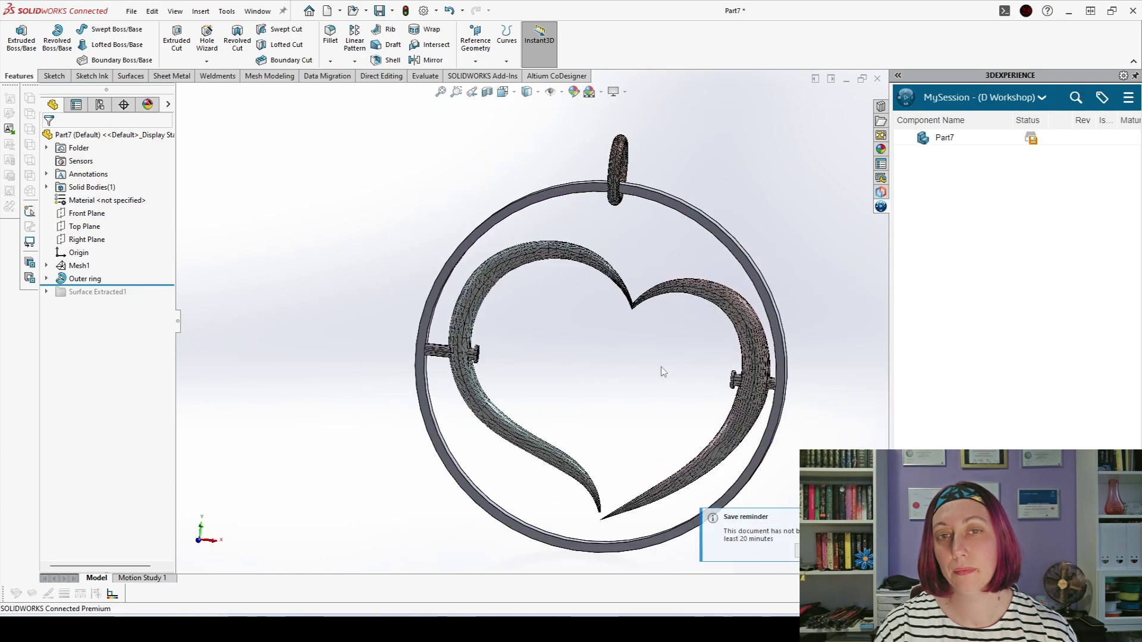
{"action": "scroll", "coordinate": [663, 371], "scroll_direction": "down", "scroll_amount": 2}
{"action": "scroll", "coordinate": [497, 382], "scroll_direction": "down", "scroll_amount": 3}
{"action": "scroll", "coordinate": [469, 321], "scroll_direction": "down", "scroll_amount": 6}
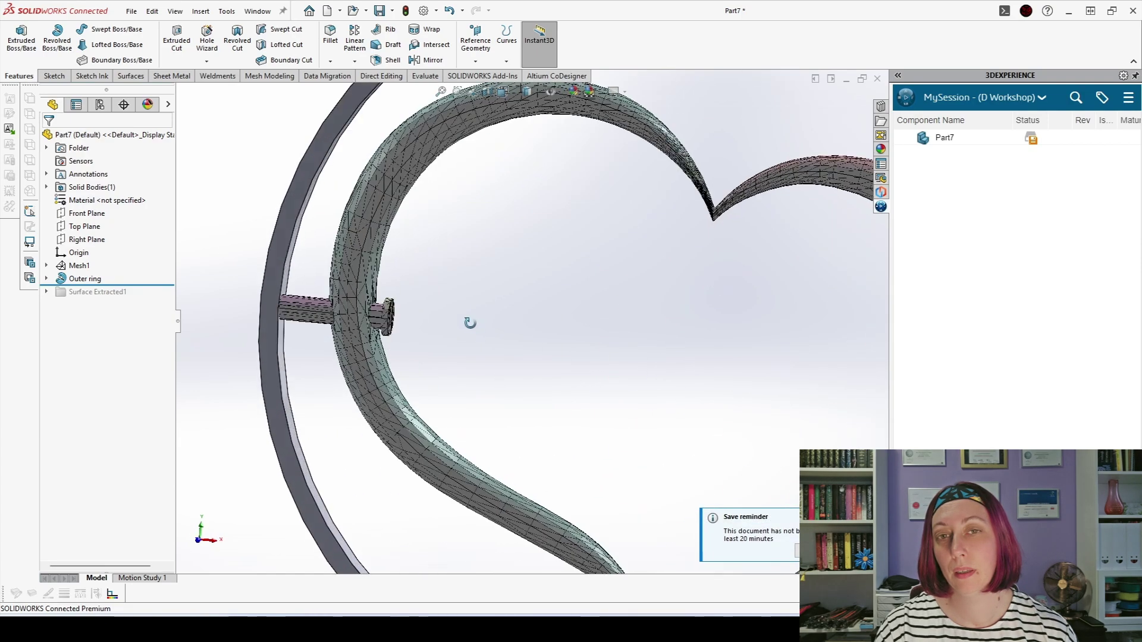
{"action": "scroll", "coordinate": [459, 316], "scroll_direction": "down", "scroll_amount": 1}
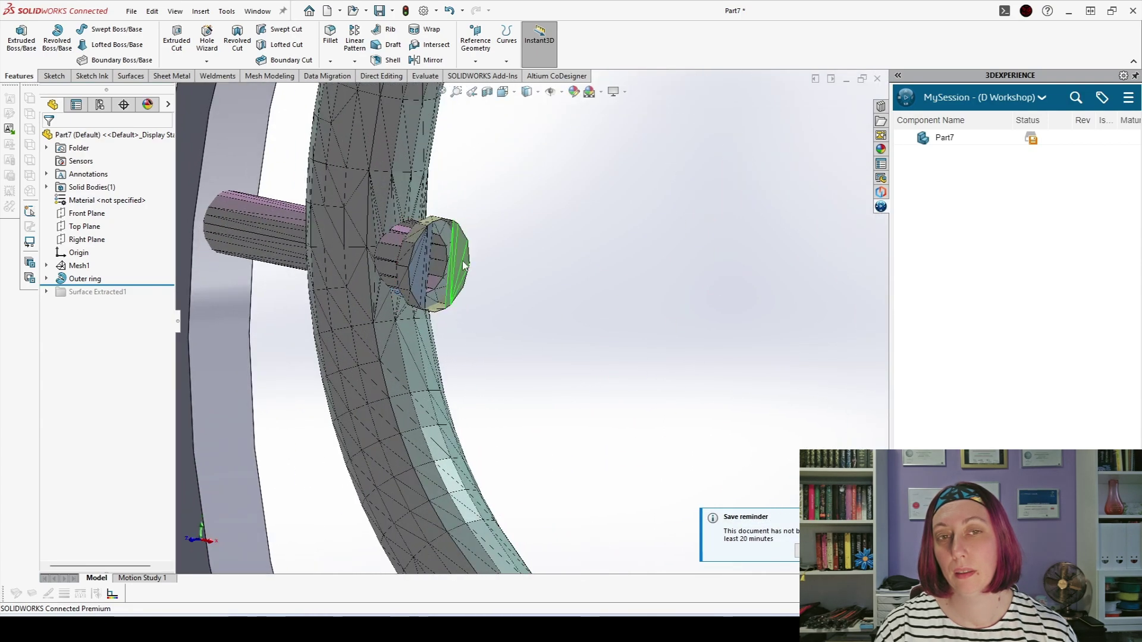
{"action": "scroll", "coordinate": [417, 256], "scroll_direction": "up", "scroll_amount": 3}
{"action": "middle_click_drag", "start_coordinate": [543, 331], "coordinate": [607, 333]}
{"action": "scroll", "coordinate": [582, 374], "scroll_direction": "down", "scroll_amount": 4}
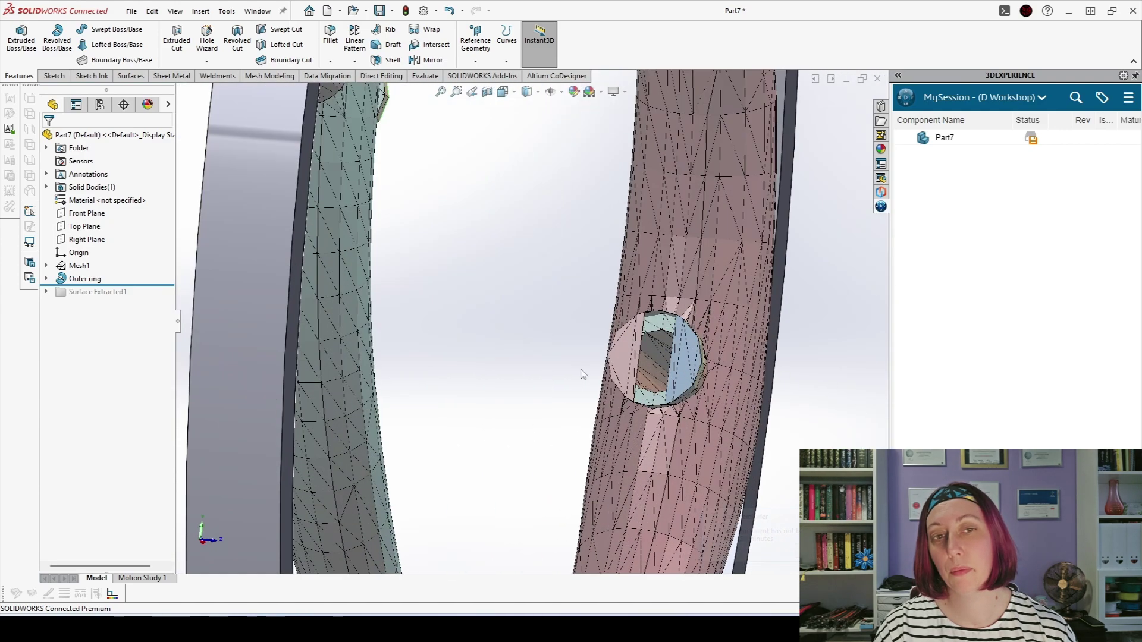
- Check the commands available for the flat facets of the pin head on the pink heart half
{"action": "right_click", "coordinate": [684, 355]}
{"action": "left_click", "coordinate": [603, 346]}
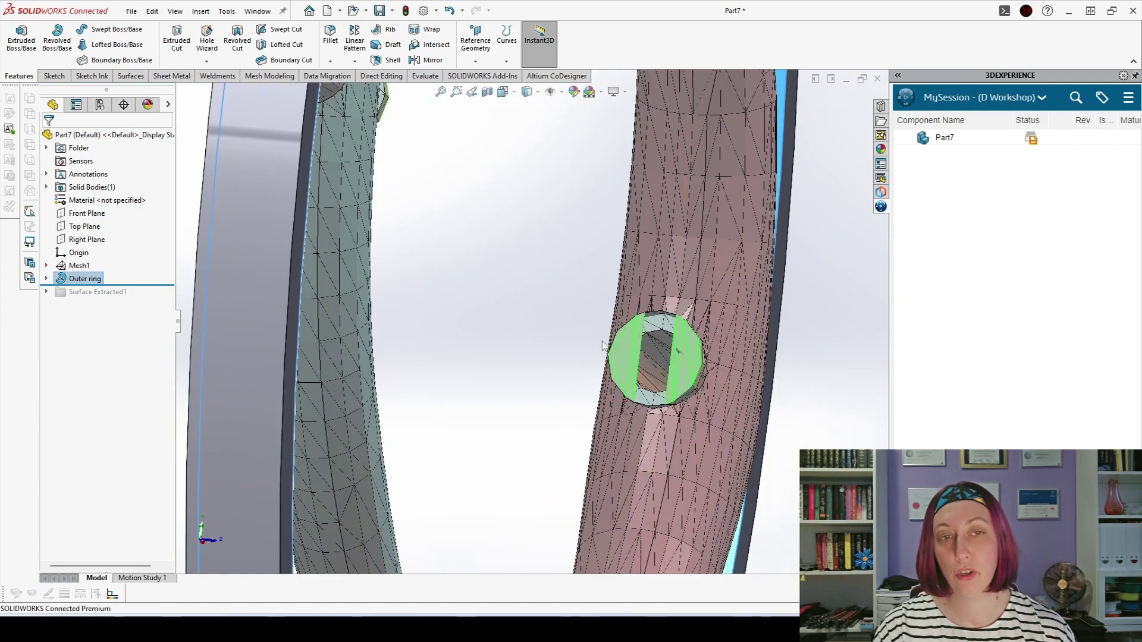
{"action": "right_click", "coordinate": [684, 360]}
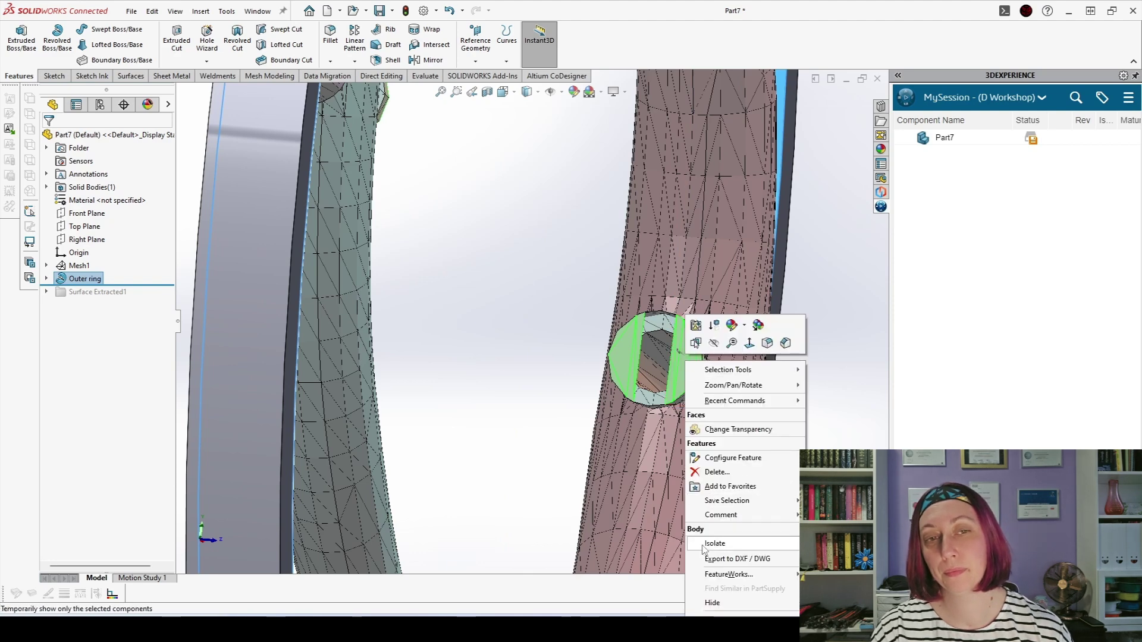
{"action": "left_click", "coordinate": [722, 613]}
{"action": "left_click", "coordinate": [565, 415]}
{"action": "scroll", "coordinate": [533, 405], "scroll_direction": "up", "scroll_amount": 5}
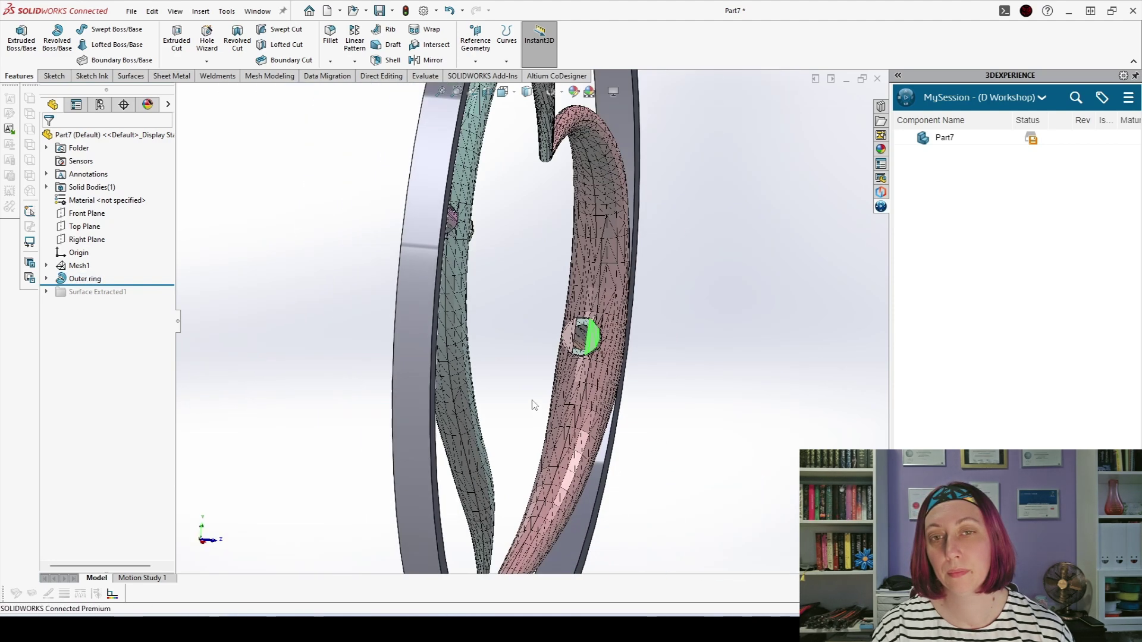
- Compare the pins on both heart halves and review the mesh commands offered for the pink half's pin head
{"action": "middle_click_drag", "start_coordinate": [533, 405], "coordinate": [466, 357]}
{"action": "scroll", "coordinate": [434, 360], "scroll_direction": "up", "scroll_amount": 4}
{"action": "scroll", "coordinate": [262, 298], "scroll_direction": "down", "scroll_amount": 1}
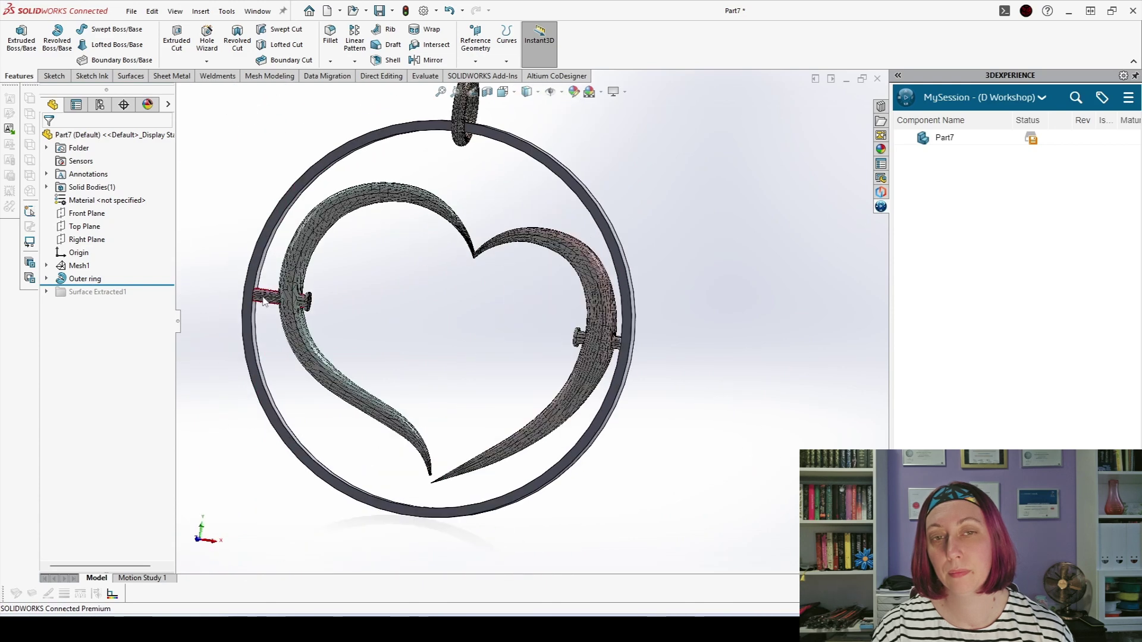
{"action": "middle_click_drag", "start_coordinate": [394, 284], "coordinate": [535, 283]}
{"action": "scroll", "coordinate": [535, 284], "scroll_direction": "down", "scroll_amount": 5}
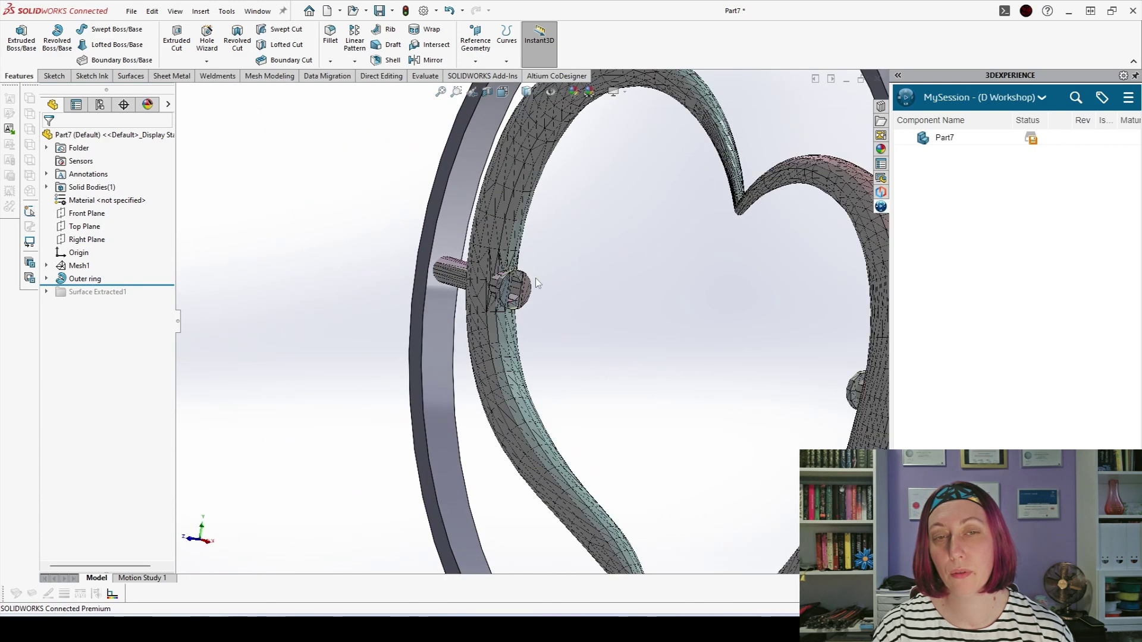
{"action": "right_click", "coordinate": [508, 294]}
{"action": "middle_click_drag", "start_coordinate": [510, 295], "coordinate": [714, 387]}
{"action": "scroll", "coordinate": [665, 399], "scroll_direction": "down", "scroll_amount": 5}
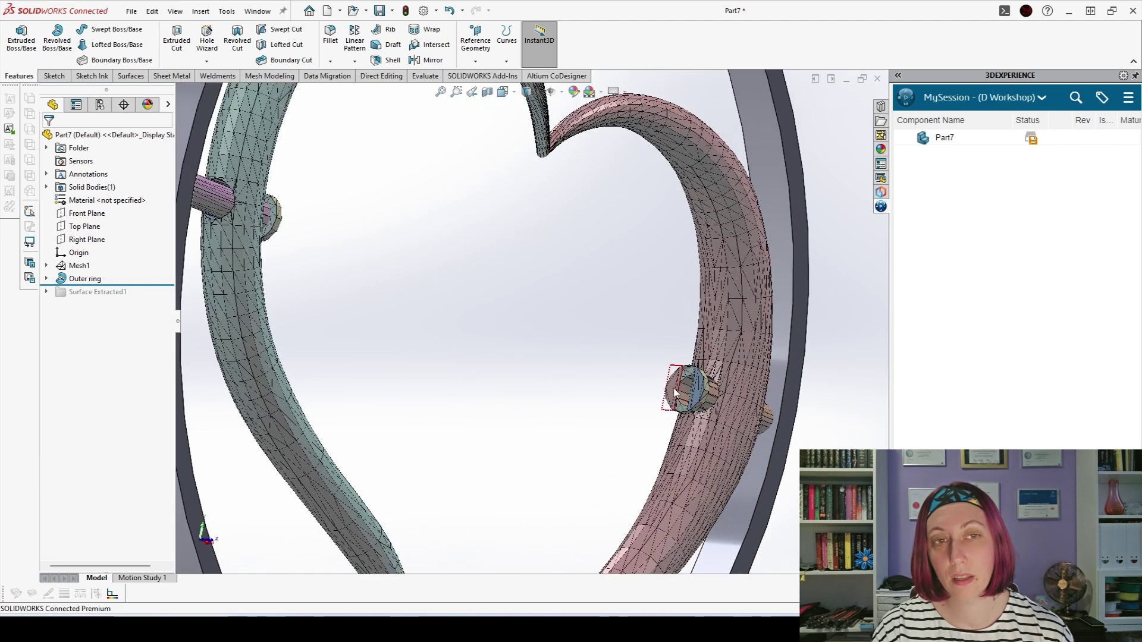
{"action": "right_click", "coordinate": [697, 389]}
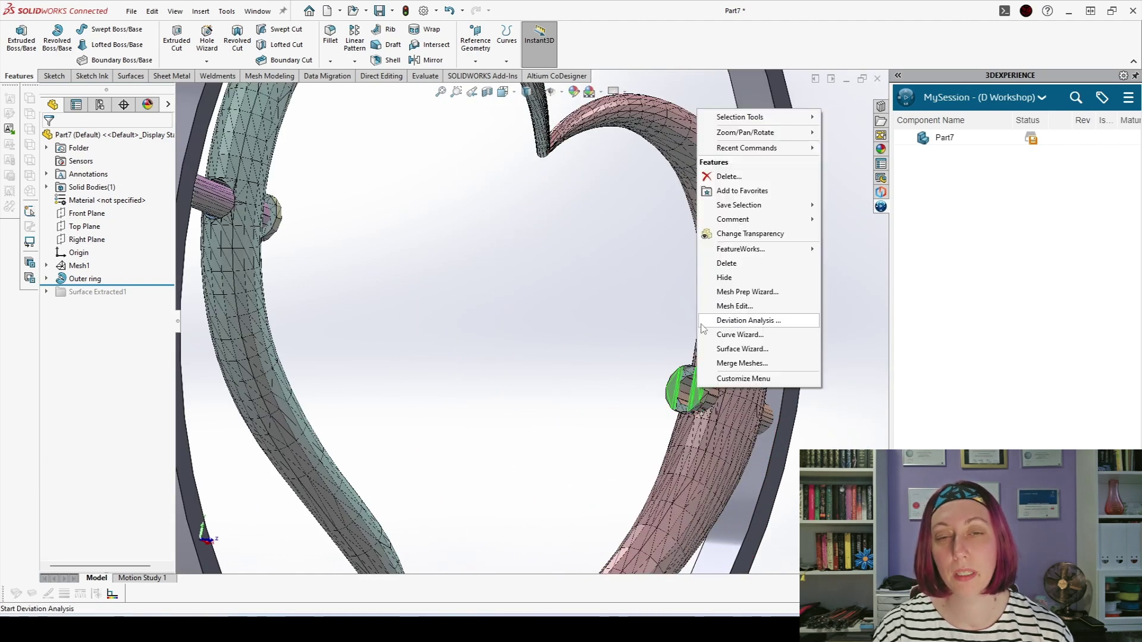
{"action": "left_click", "coordinate": [717, 262]}
{"action": "scroll", "coordinate": [565, 368], "scroll_direction": "up", "scroll_amount": 3}
{"action": "middle_click_drag", "start_coordinate": [565, 369], "coordinate": [524, 351]}
{"action": "scroll", "coordinate": [524, 350], "scroll_direction": "up", "scroll_amount": 5}
{"action": "scroll", "coordinate": [604, 187], "scroll_direction": "down", "scroll_amount": 2}
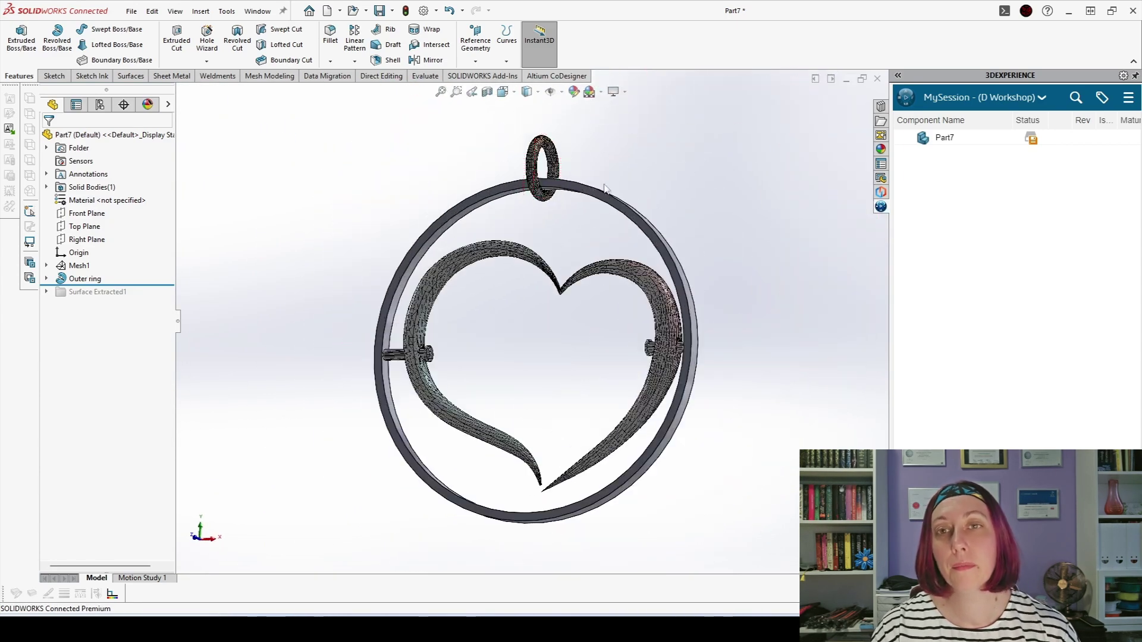
- Extract the small hanging loop's mesh as a torus surface with the Surface Wizard, without splitting or repainting it
{"action": "left_click", "coordinate": [529, 149]}
{"action": "left_click", "coordinate": [229, 11]}
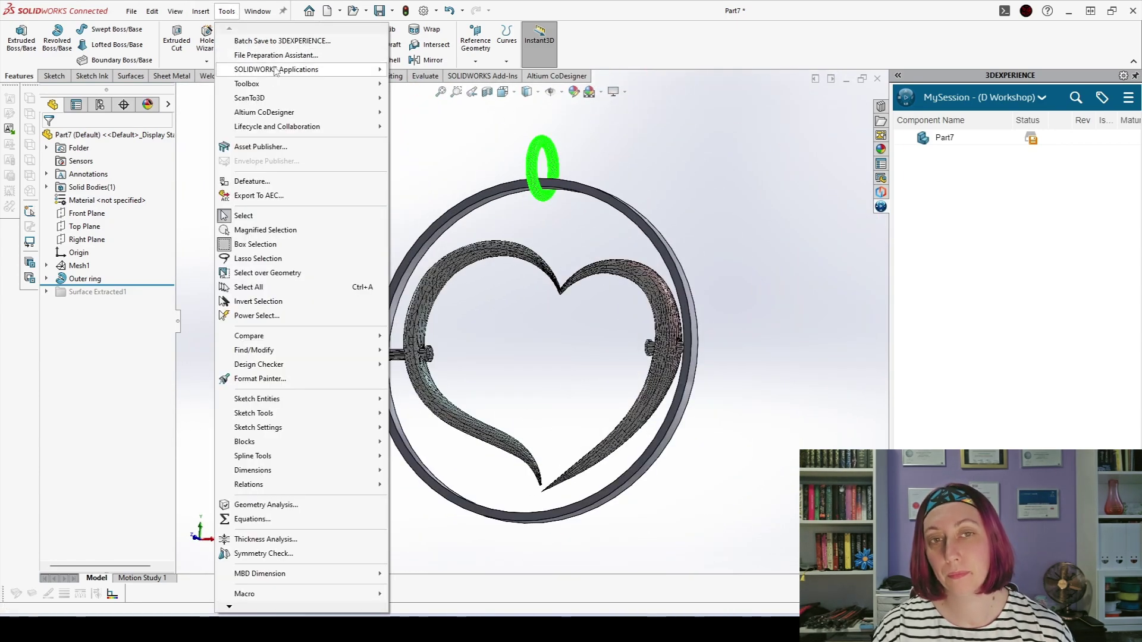
{"action": "mouse_move", "coordinate": [333, 97]}
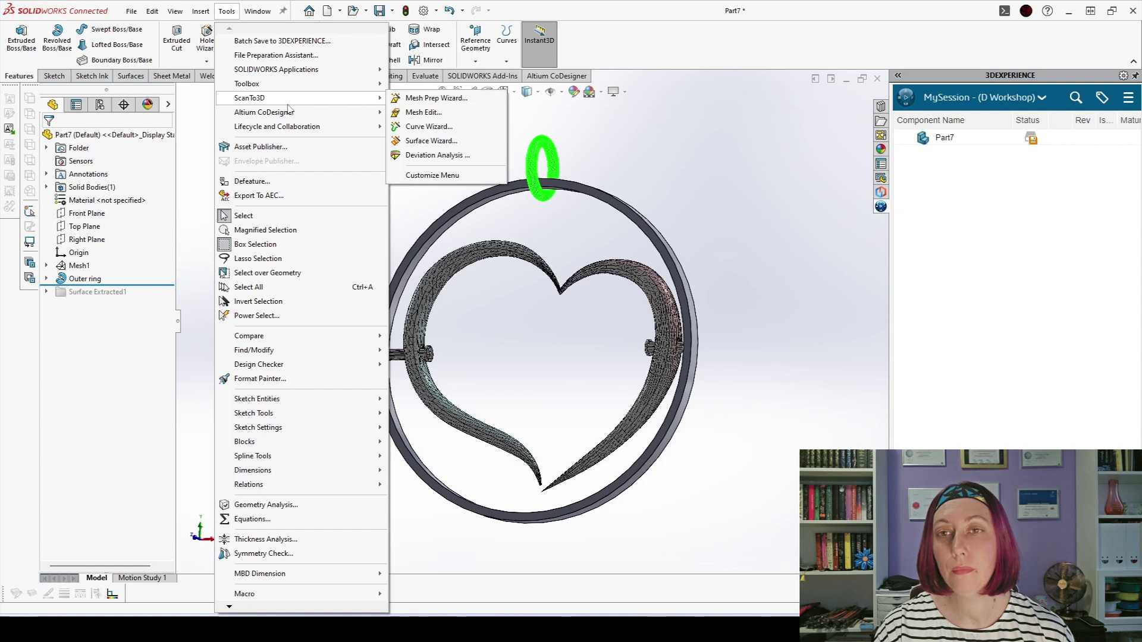
{"action": "left_click", "coordinate": [431, 141]}
{"action": "left_click", "coordinate": [167, 138]}
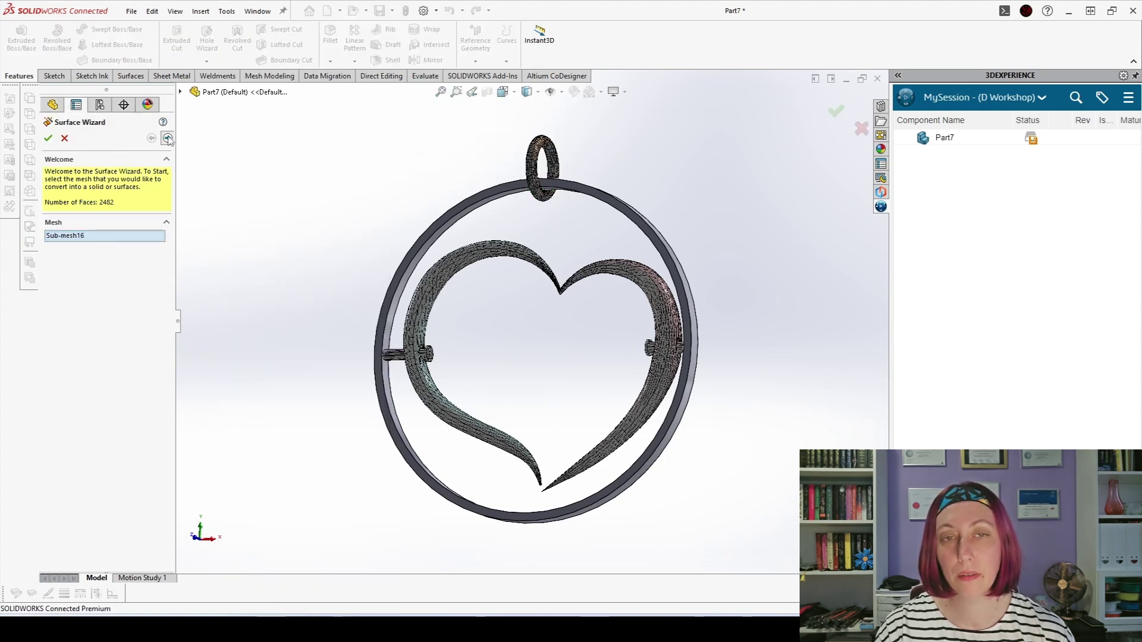
{"action": "left_click", "coordinate": [167, 138]}
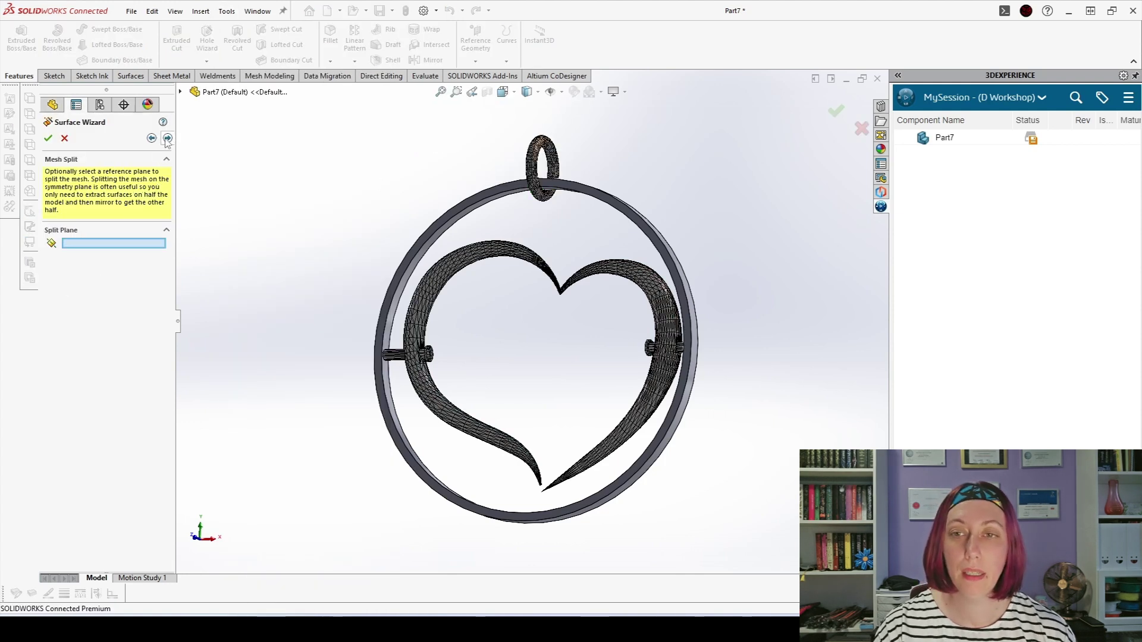
{"action": "left_click", "coordinate": [168, 138]}
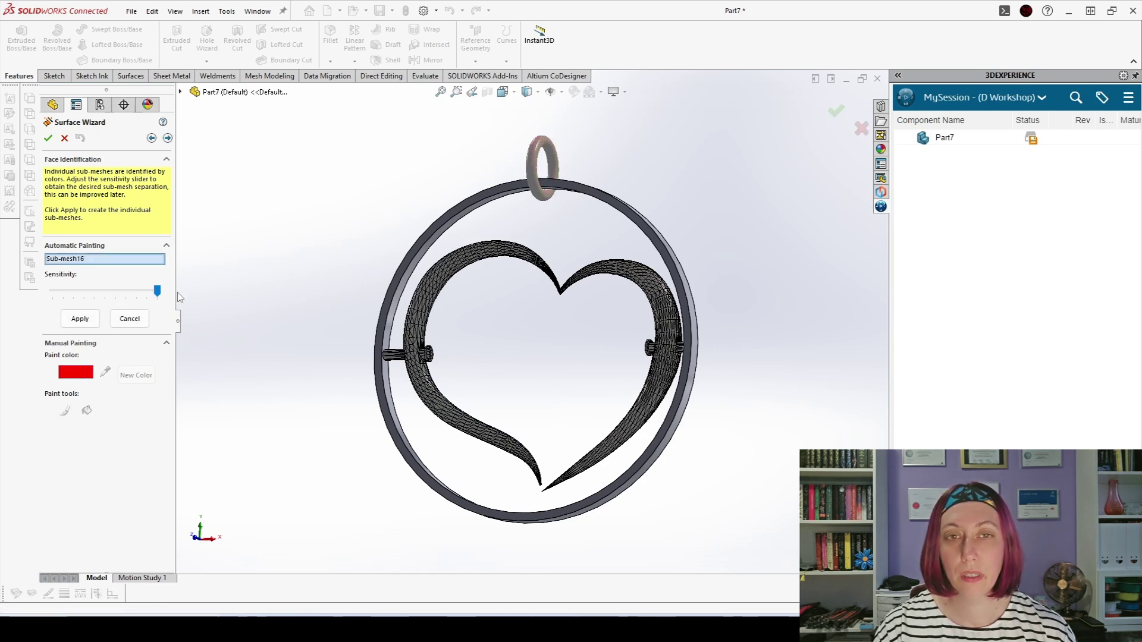
{"action": "left_click", "coordinate": [168, 138]}
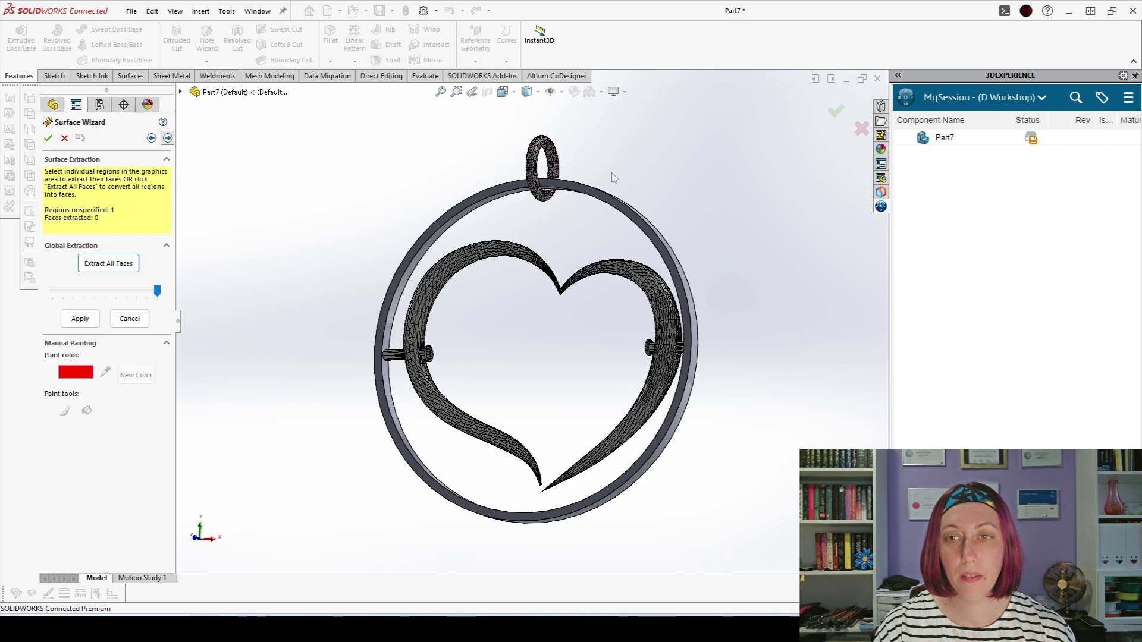
{"action": "left_click", "coordinate": [527, 166]}
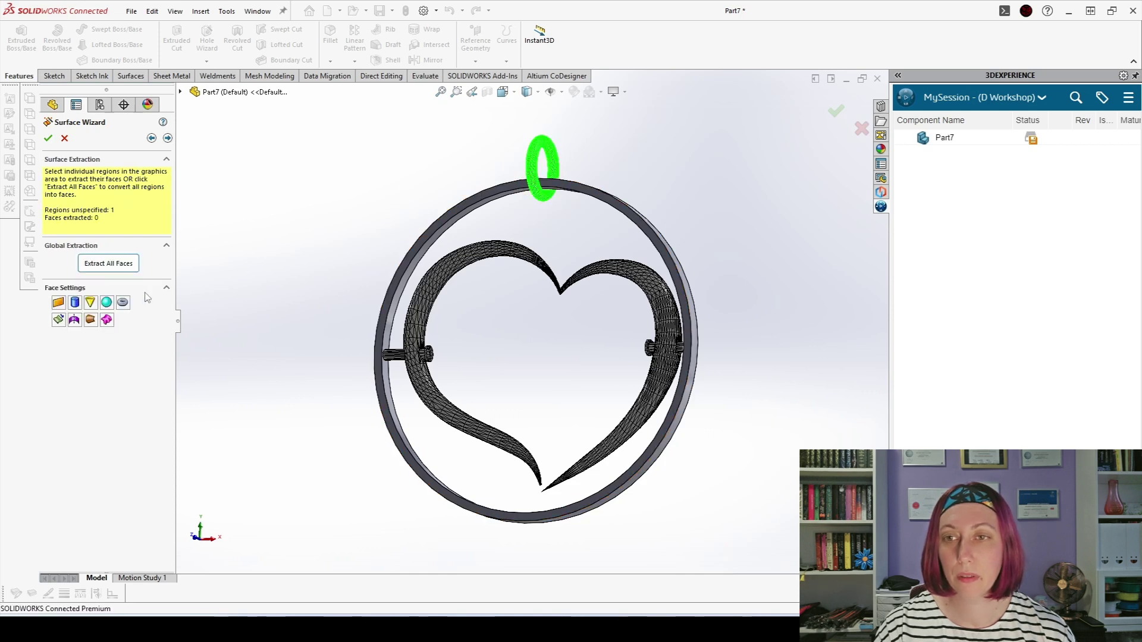
{"action": "left_click", "coordinate": [122, 304]}
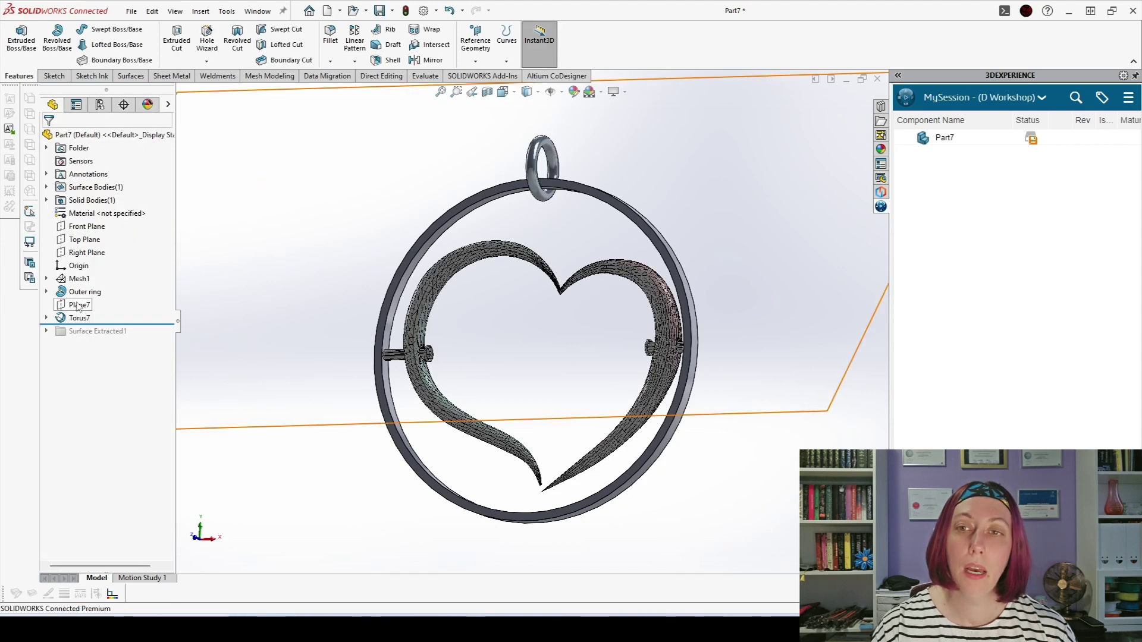
- Move the torus feature's sketch, Sketch5, from its generated plane onto the Front Plane
{"action": "left_click", "coordinate": [76, 305]}
{"action": "left_click", "coordinate": [48, 318]}
{"action": "left_click", "coordinate": [92, 331]}
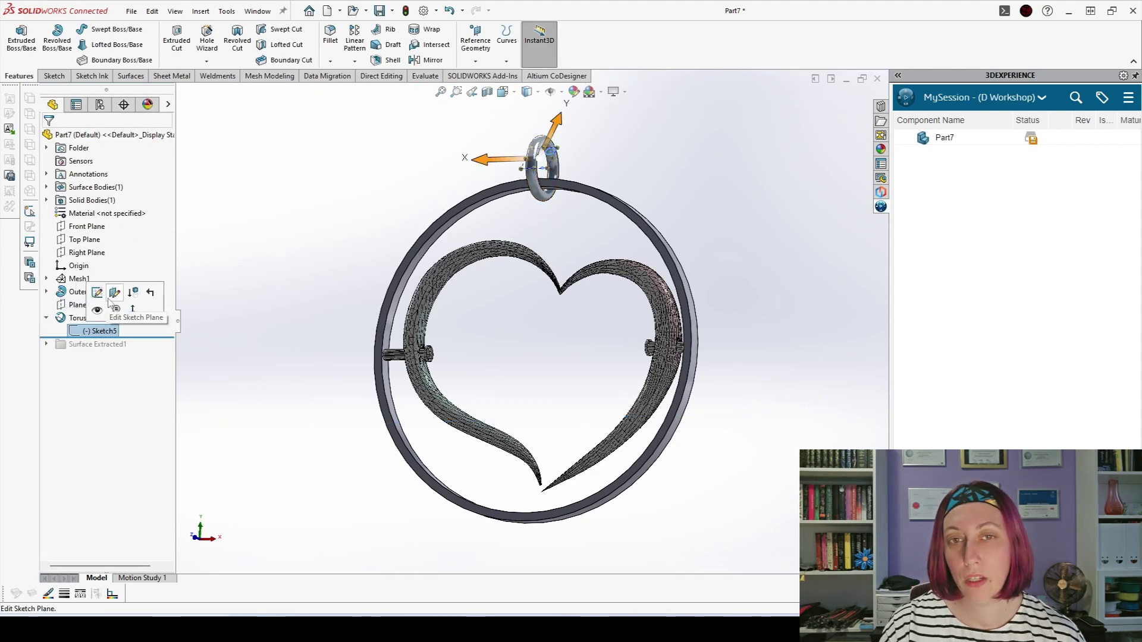
{"action": "left_click", "coordinate": [118, 296]}
{"action": "scroll", "coordinate": [462, 178], "scroll_direction": "up", "scroll_amount": 3}
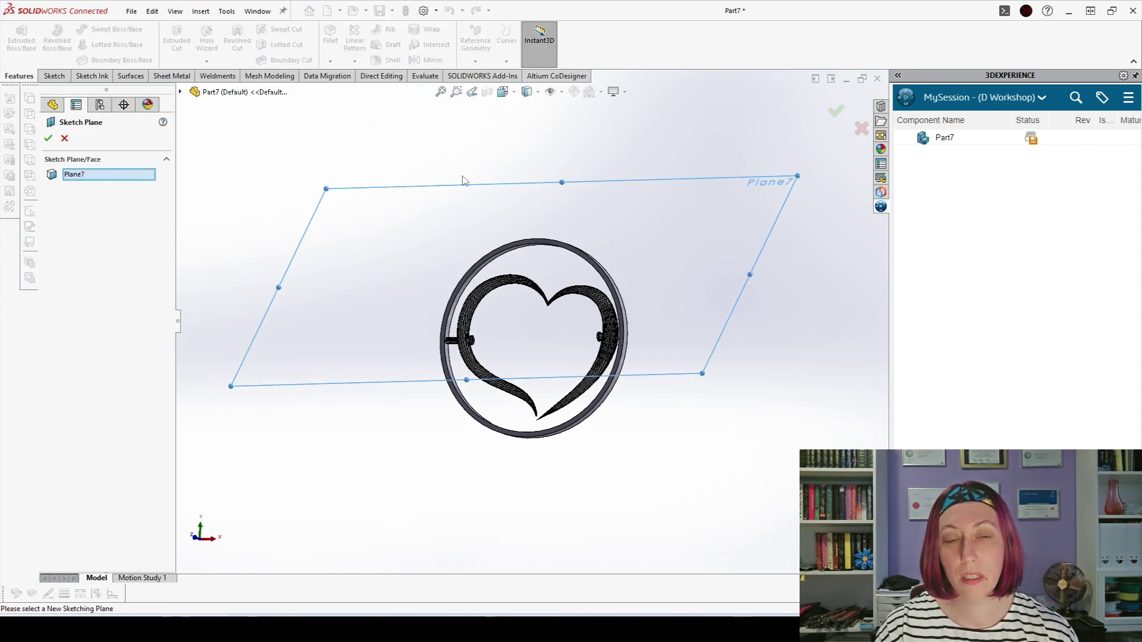
{"action": "left_click", "coordinate": [180, 92]}
{"action": "left_click", "coordinate": [232, 172]}
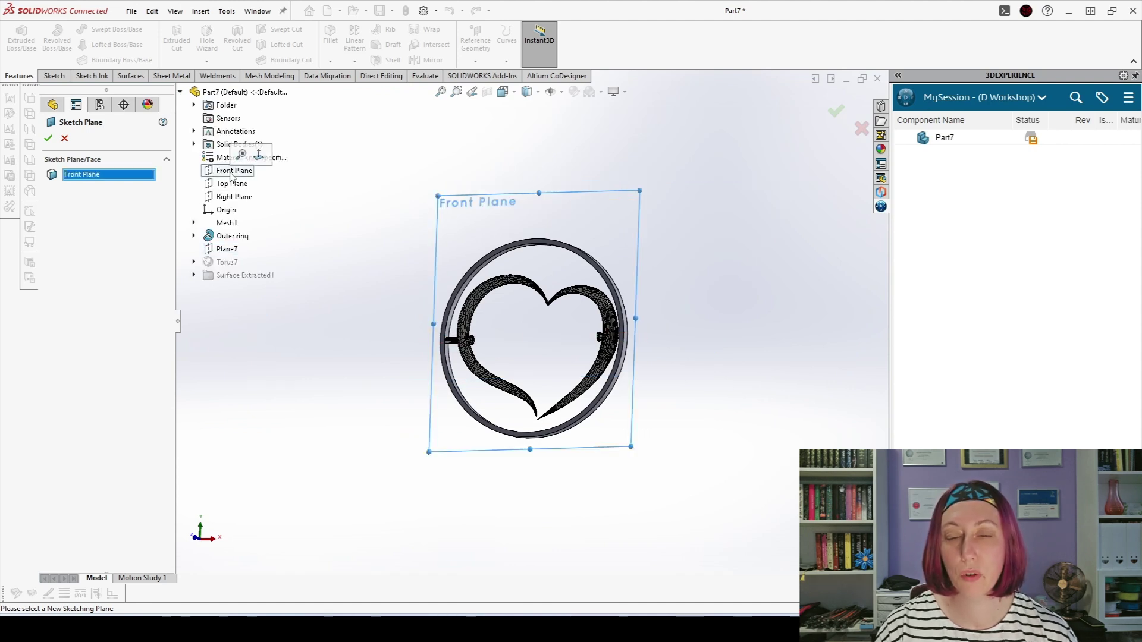
{"action": "left_click", "coordinate": [49, 139]}
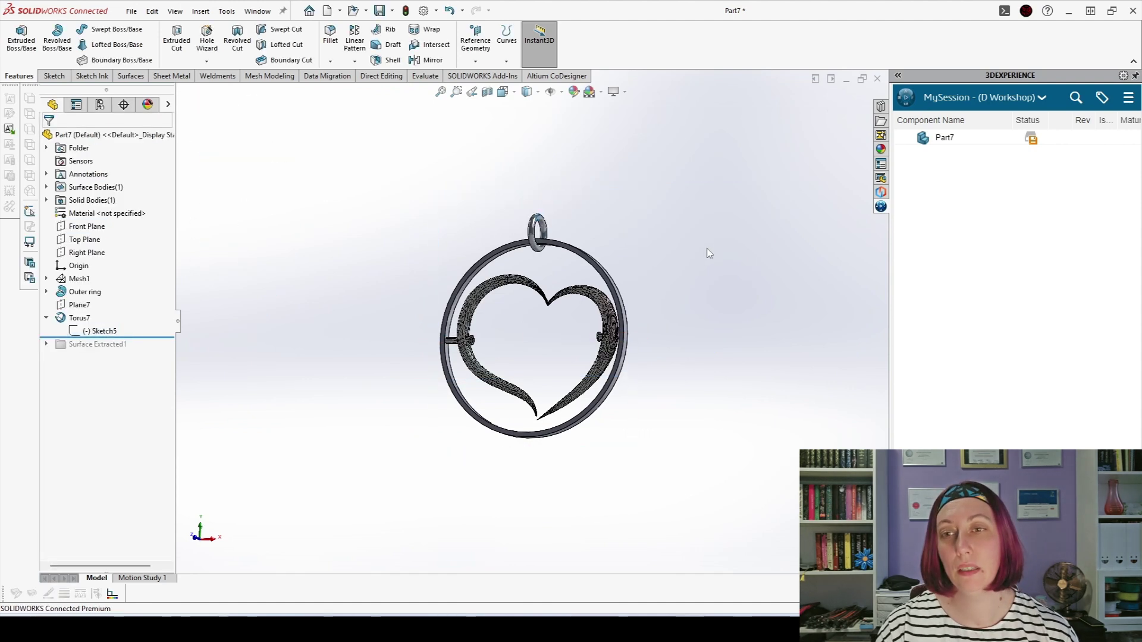
- Delete the Torus7 surface feature while keeping its Sketch5
{"action": "left_click", "coordinate": [76, 320]}
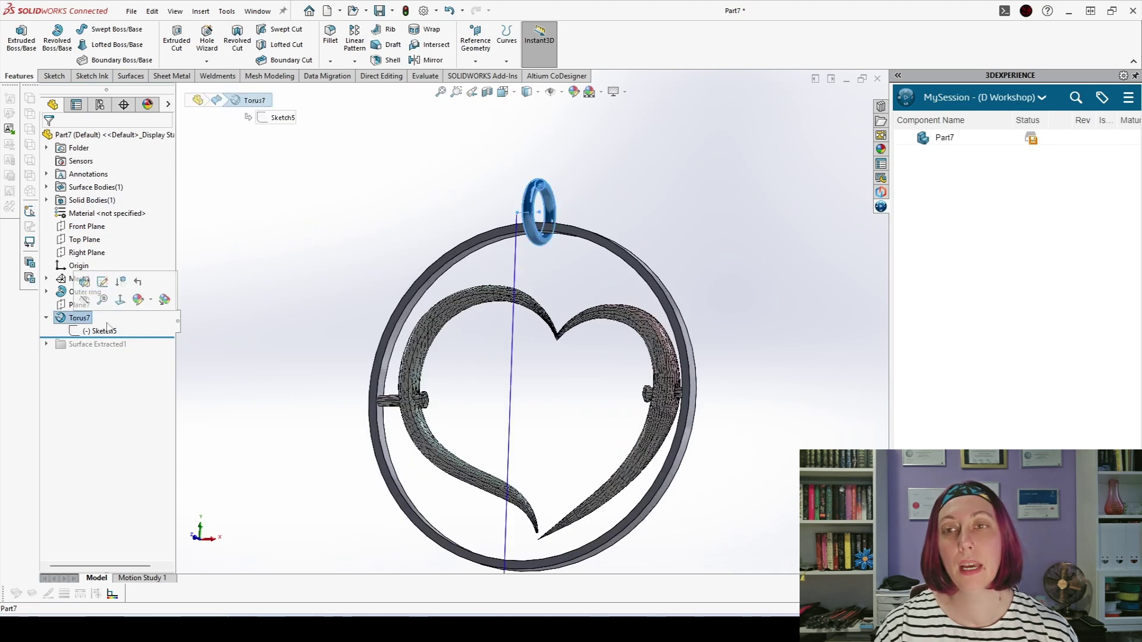
{"action": "key", "text": "Delete"}
{"action": "key", "text": "Return"}
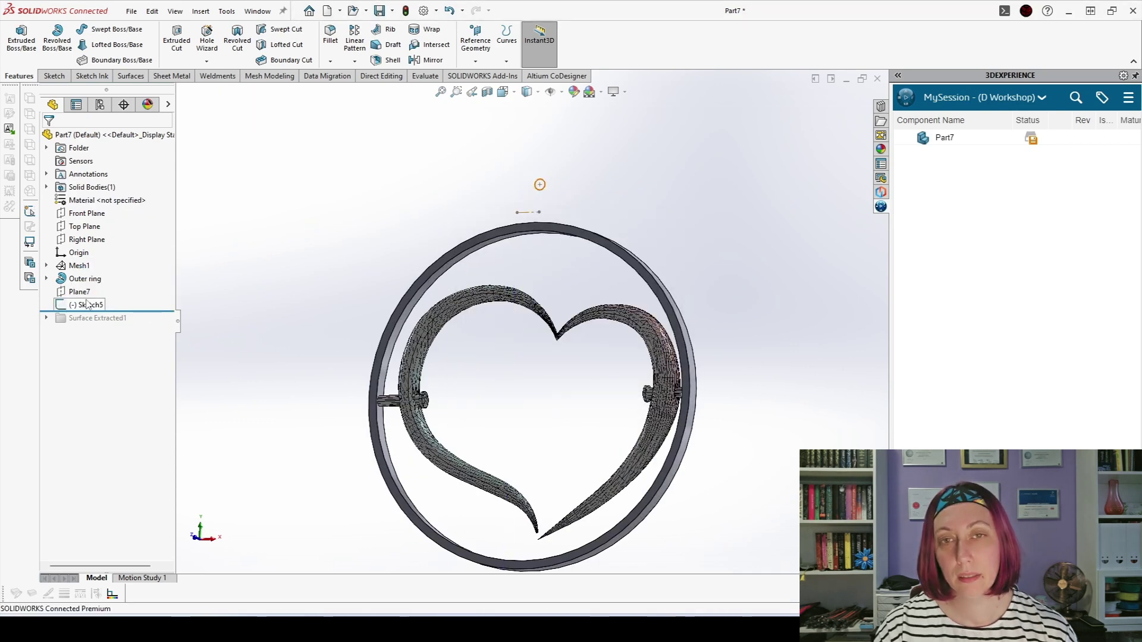
- Edit Sketch5 and dimension the short construction line's endpoint 33.6 mm vertically from the origin
{"action": "left_click", "coordinate": [88, 304]}
{"action": "left_click", "coordinate": [97, 267]}
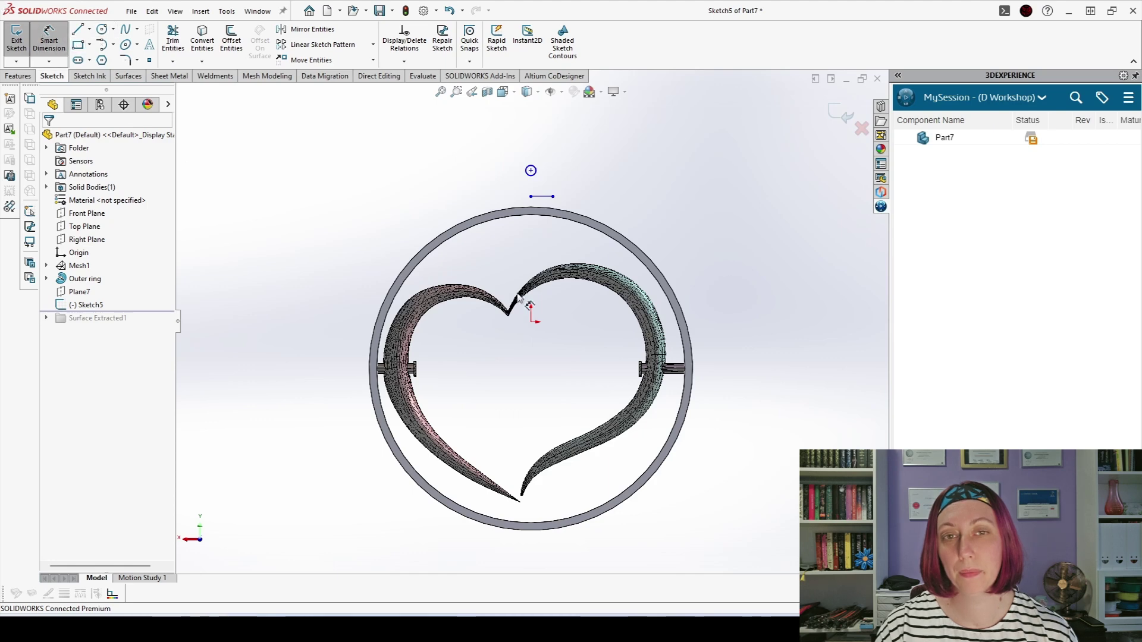
{"action": "left_click", "coordinate": [79, 253]}
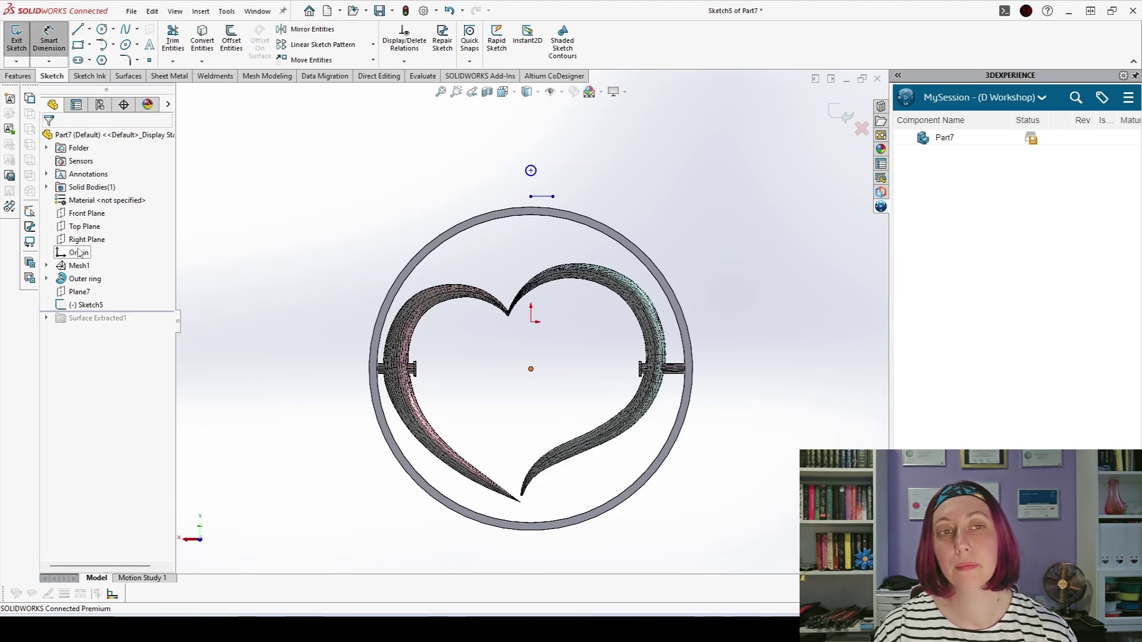
{"action": "left_click", "coordinate": [554, 197]}
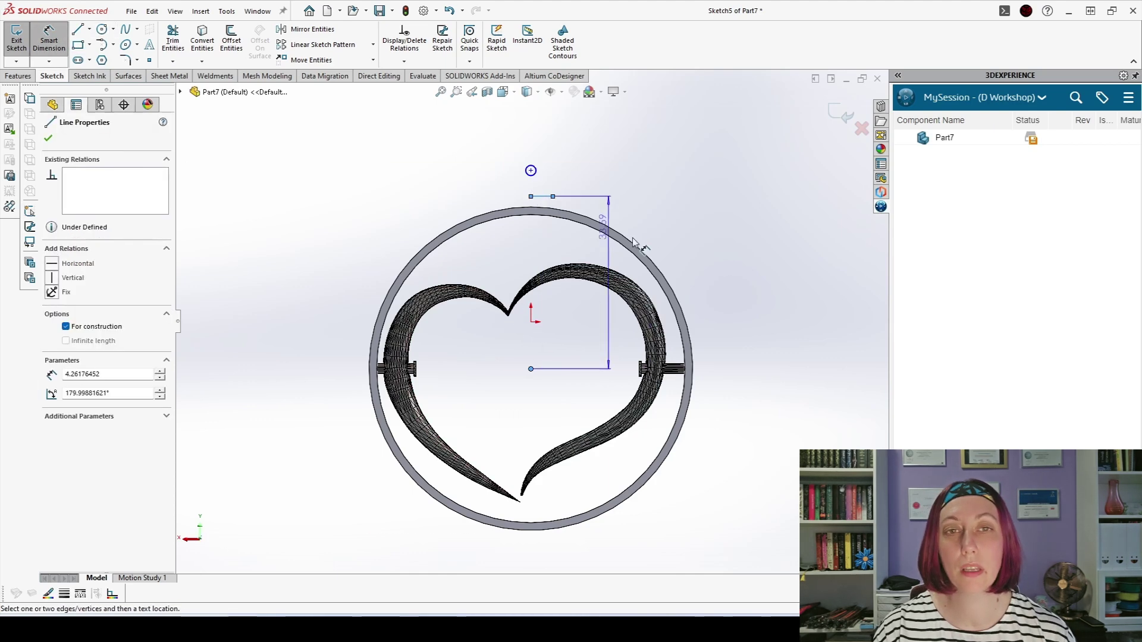
{"action": "left_click", "coordinate": [755, 280]}
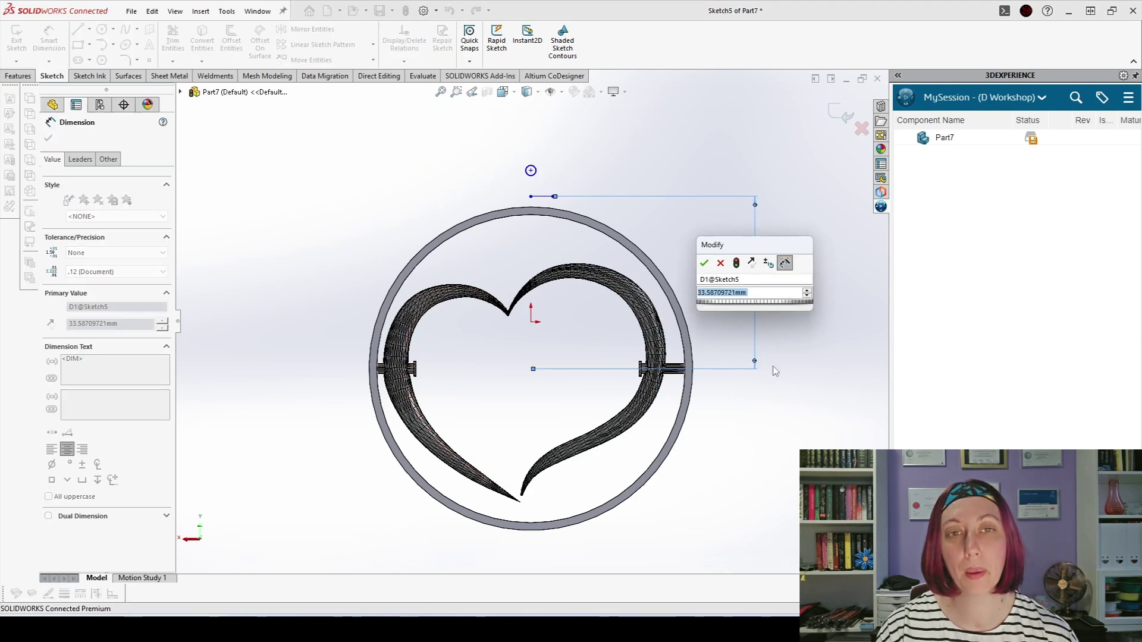
{"action": "type", "text": "33.6"}
{"action": "key", "text": "Return"}
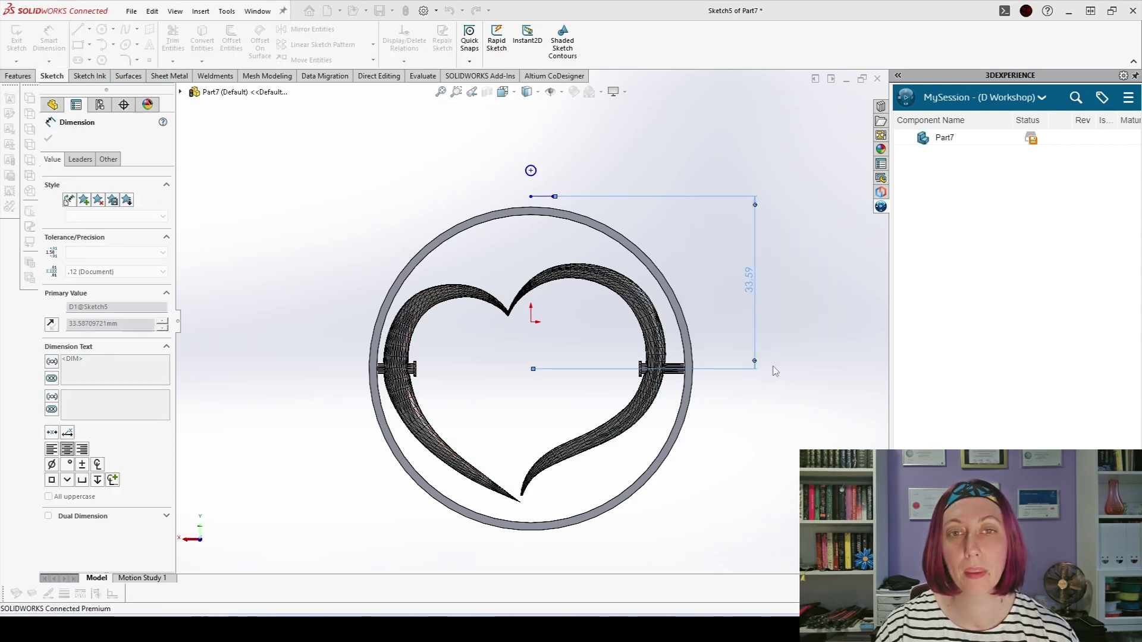
{"action": "left_click", "coordinate": [607, 169]}
- Dimension the small circle's center from the construction line as a doubled distance of 10 mm
{"action": "scroll", "coordinate": [555, 172], "scroll_direction": "down", "scroll_amount": 6}
{"action": "left_click", "coordinate": [479, 200]}
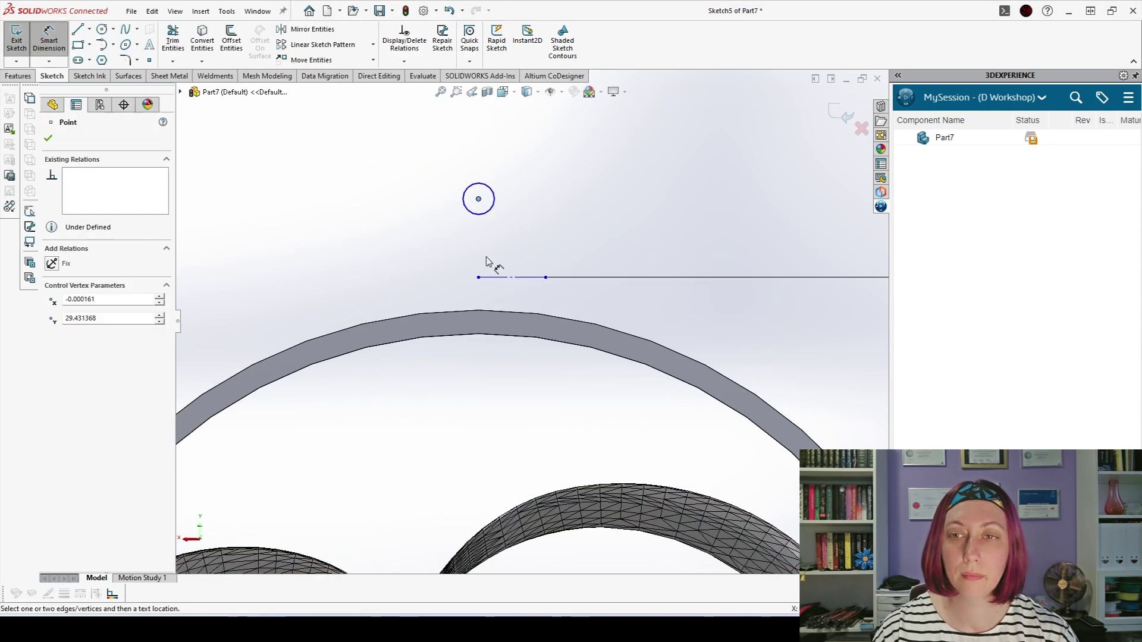
{"action": "left_click", "coordinate": [489, 277]}
{"action": "left_click", "coordinate": [384, 291]}
{"action": "type", "text": "10"}
{"action": "key", "text": "Return"}
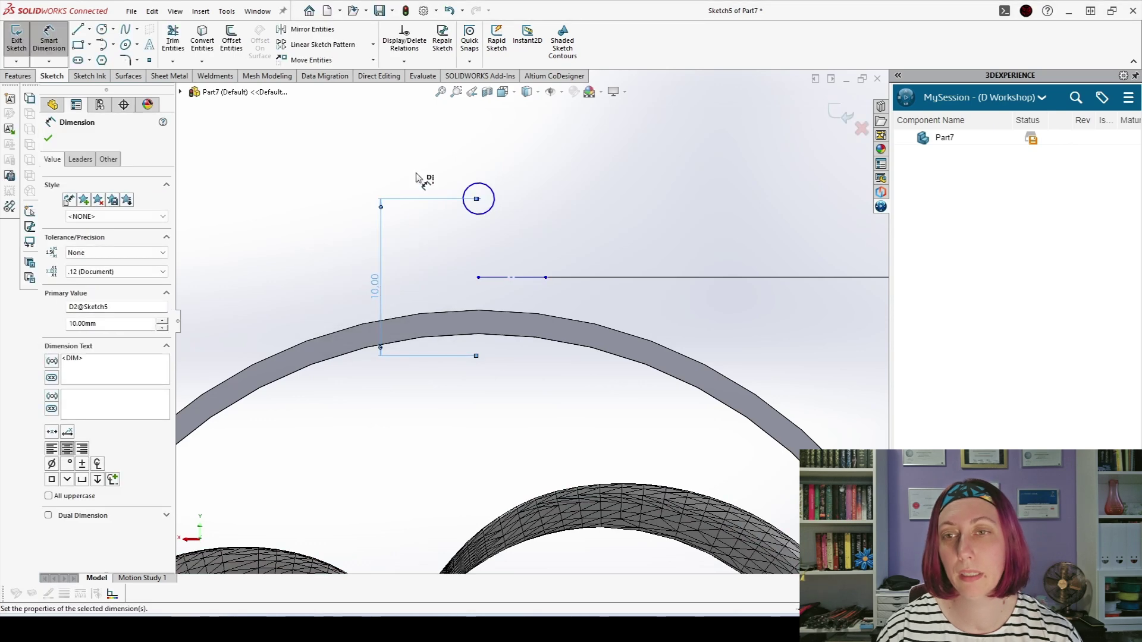
- Dimension the small circle's diameter as 2 mm
{"action": "left_click", "coordinate": [494, 197]}
{"action": "left_click", "coordinate": [536, 155]}
{"action": "key", "text": "Return"}
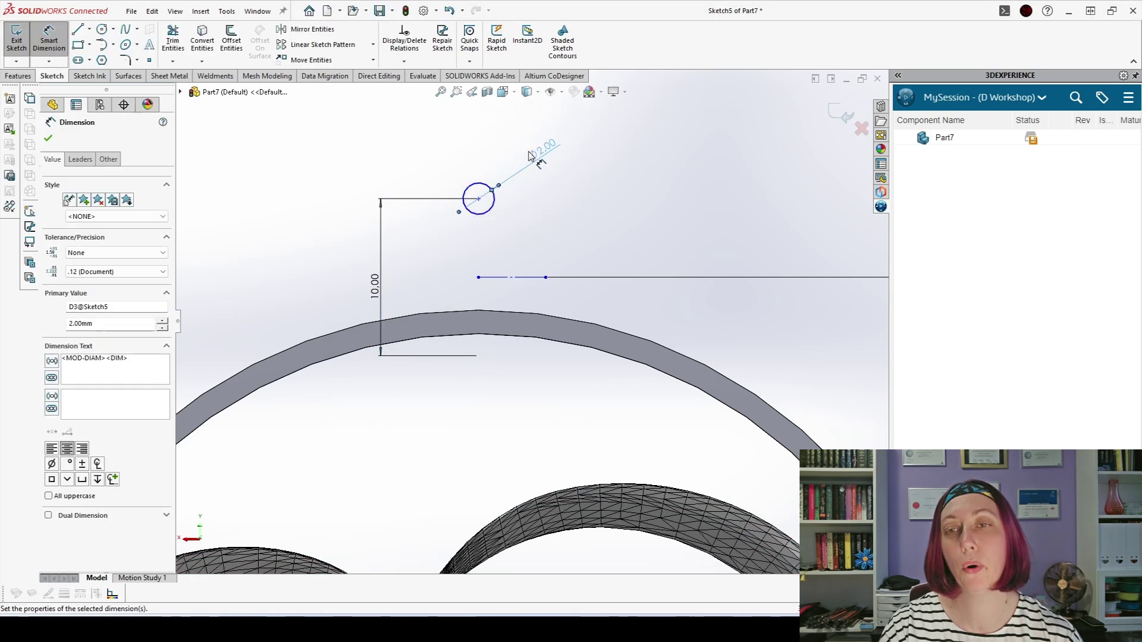
- Align the small circle's center vertically with the origin in Sketch5
{"action": "key", "text": "Escape"}
{"action": "left_click", "coordinate": [479, 198]}
{"action": "scroll", "coordinate": [553, 351], "scroll_direction": "up", "scroll_amount": 3}
{"action": "left_click", "coordinate": [180, 92]}
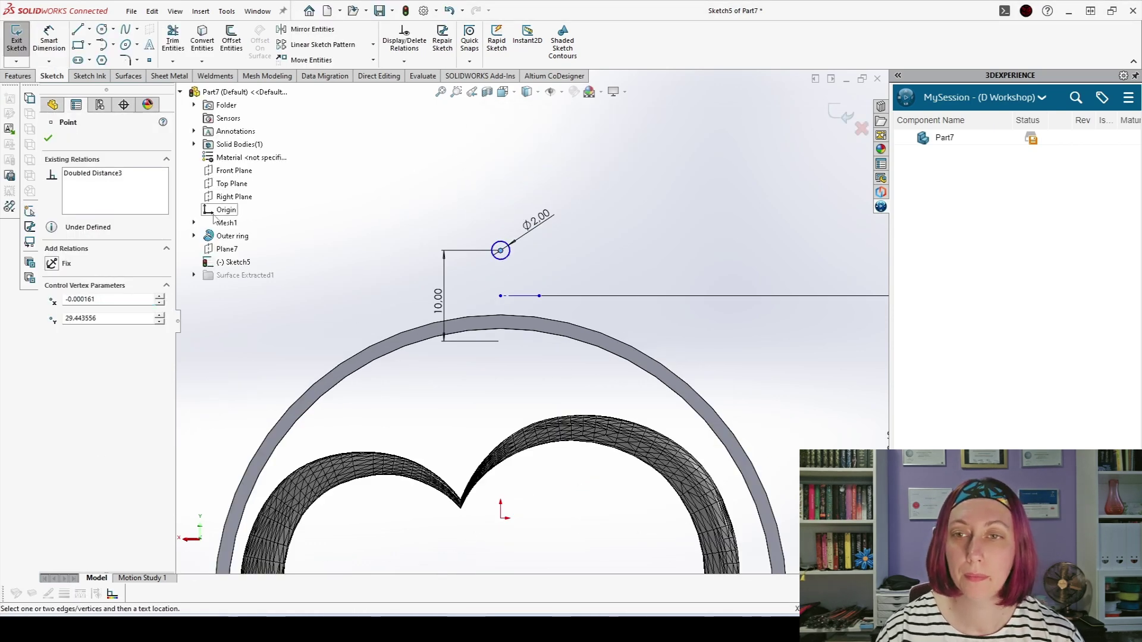
{"action": "left_click", "coordinate": [226, 209], "text": "ctrl"}
{"action": "left_click", "coordinate": [52, 344]}
{"action": "scroll", "coordinate": [539, 287], "scroll_direction": "up", "scroll_amount": 2}
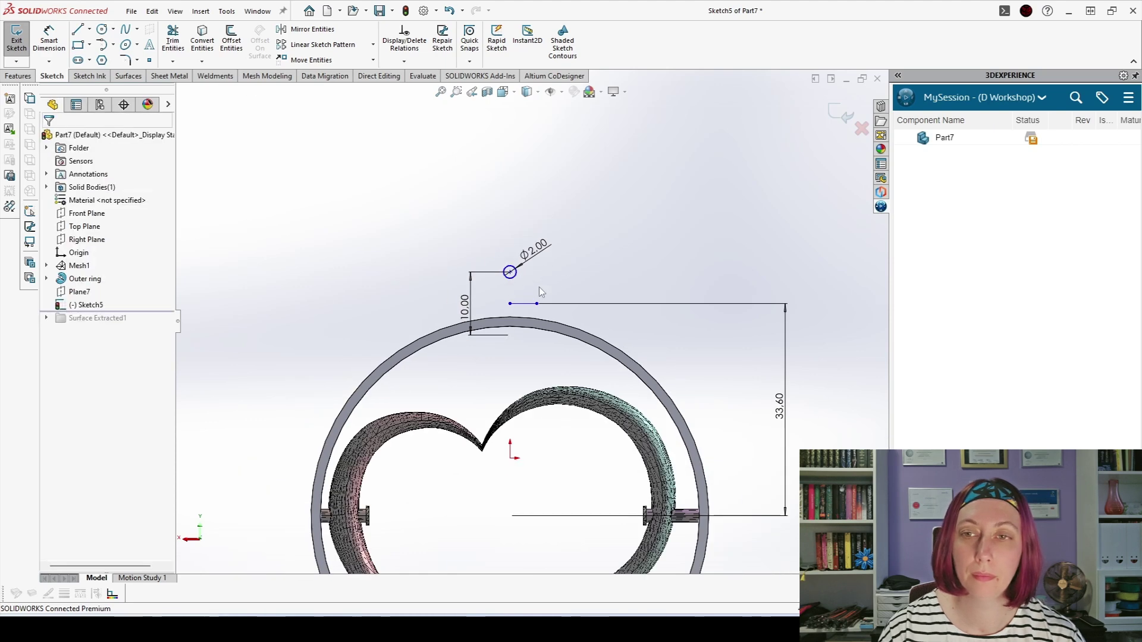
- Give the short construction line below the small circle infinite length
{"action": "left_click", "coordinate": [520, 316]}
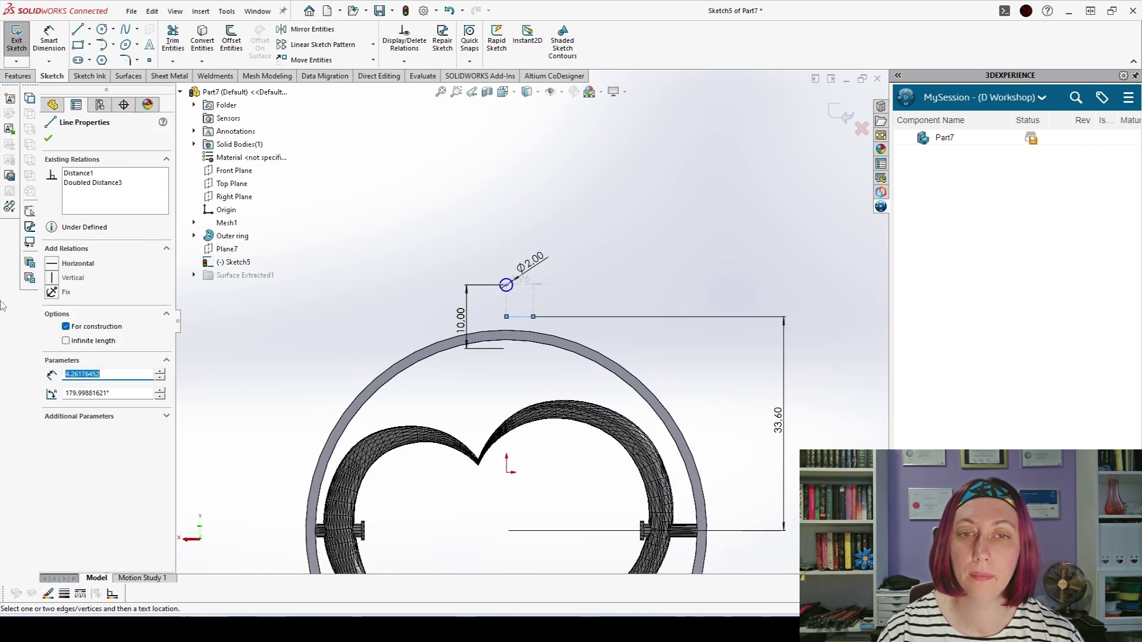
{"action": "left_click", "coordinate": [67, 341]}
{"action": "left_click", "coordinate": [789, 287]}
{"action": "scroll", "coordinate": [789, 287], "scroll_direction": "up", "scroll_amount": 1}
{"action": "left_click", "coordinate": [752, 309]}
{"action": "left_click", "coordinate": [783, 278]}
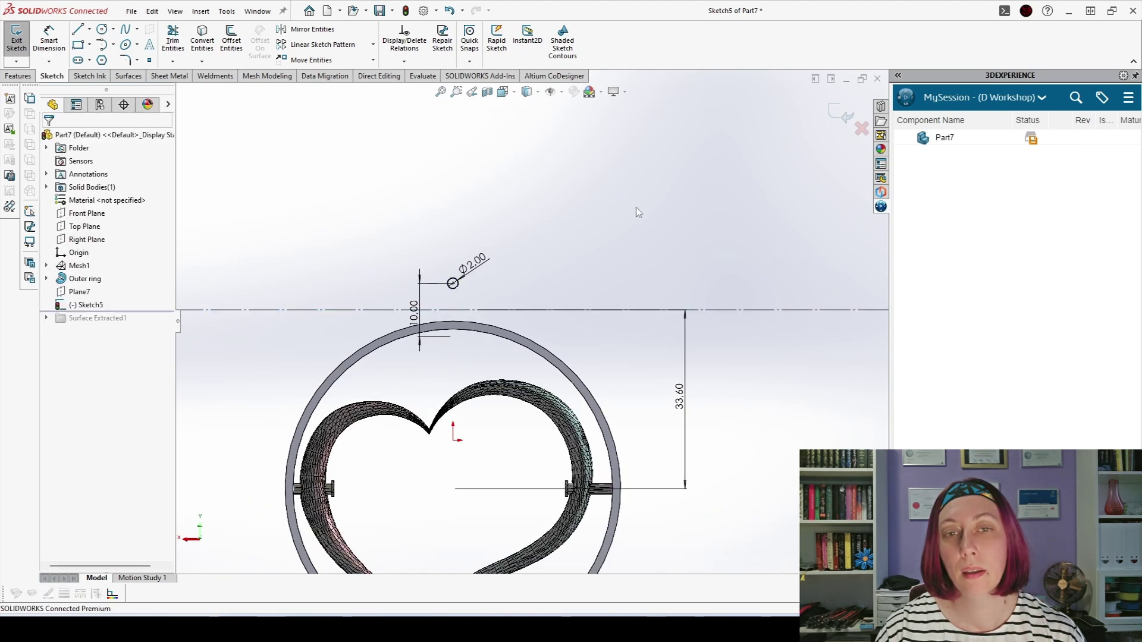
- Revolve the small circle 360° about the infinite construction line with merged result to form the hanging loop
{"action": "scroll", "coordinate": [740, 199], "scroll_direction": "up", "scroll_amount": 4}
{"action": "left_click", "coordinate": [18, 76]}
{"action": "left_click", "coordinate": [58, 39]}
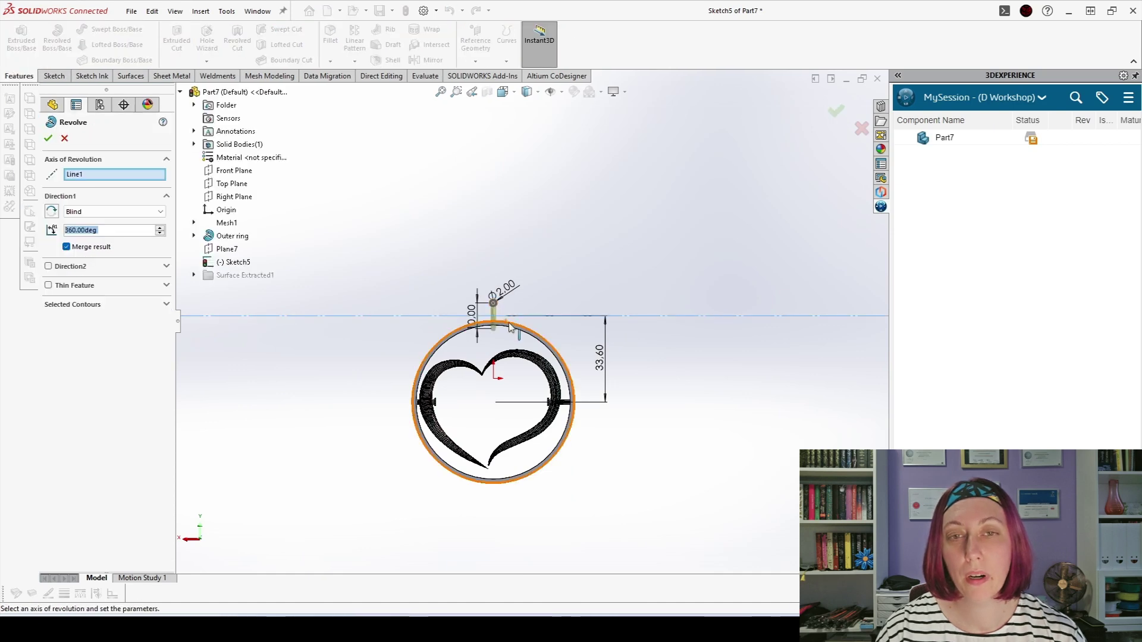
{"action": "left_click", "coordinate": [48, 137]}
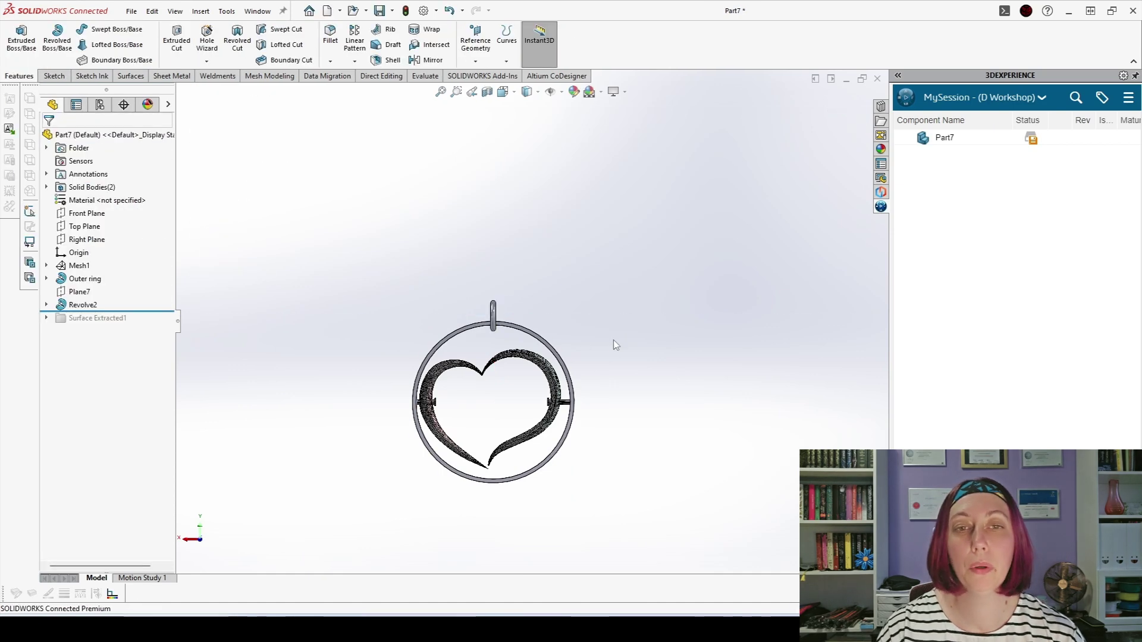
- Delete the reference plane Plane7
{"action": "middle_click_drag", "start_coordinate": [613, 340], "coordinate": [672, 342]}
{"action": "left_click", "coordinate": [79, 291]}
{"action": "key", "text": "Delete"}
{"action": "key", "text": "Return"}
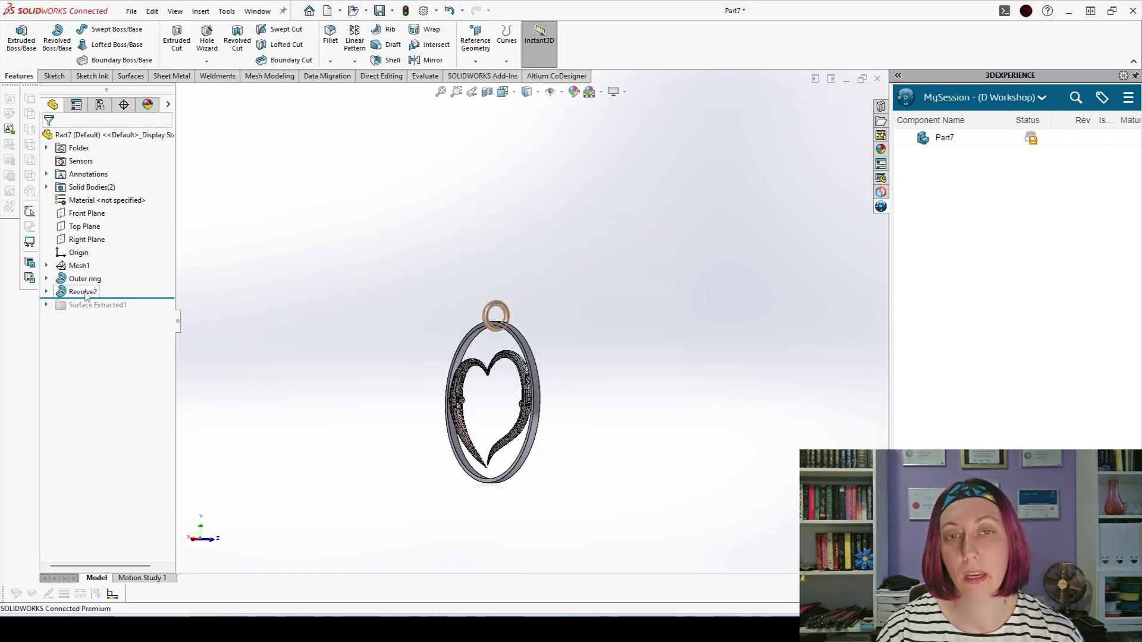
- Rename the hanging loop's revolve feature as Hanger
{"action": "left_click", "coordinate": [83, 292]}
{"action": "left_click", "coordinate": [83, 291]}
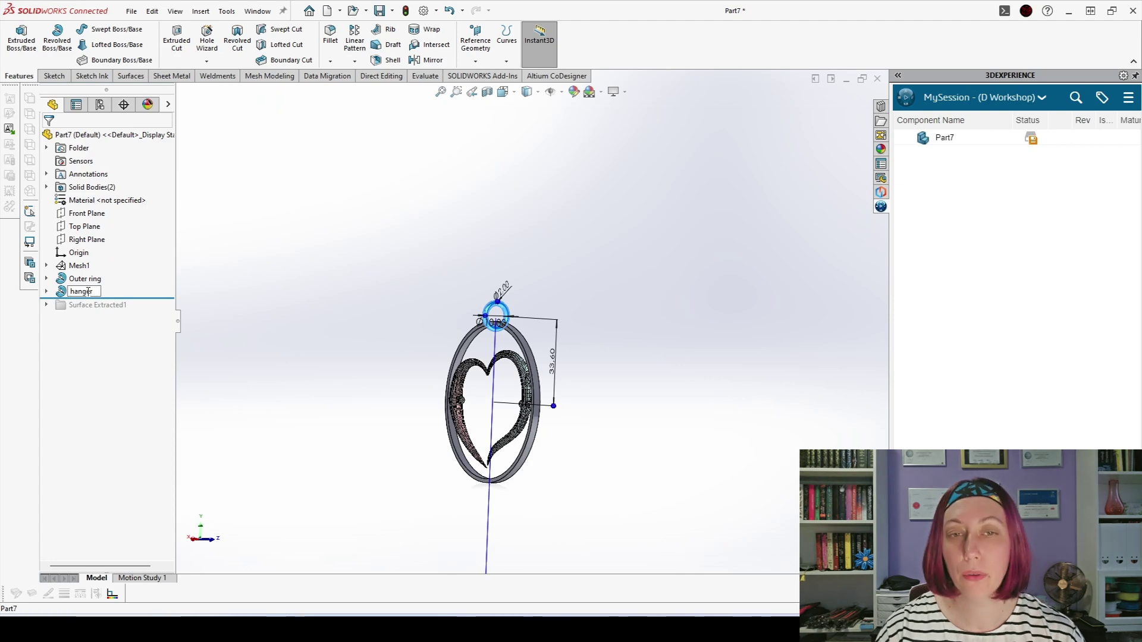
{"action": "left_click", "coordinate": [376, 296]}
- Start a new sketch on the Front Plane for the pins
{"action": "middle_click_drag", "start_coordinate": [380, 297], "coordinate": [623, 312]}
{"action": "scroll", "coordinate": [492, 372], "scroll_direction": "down", "scroll_amount": 4}
{"action": "middle_click_drag", "start_coordinate": [492, 372], "coordinate": [420, 339]}
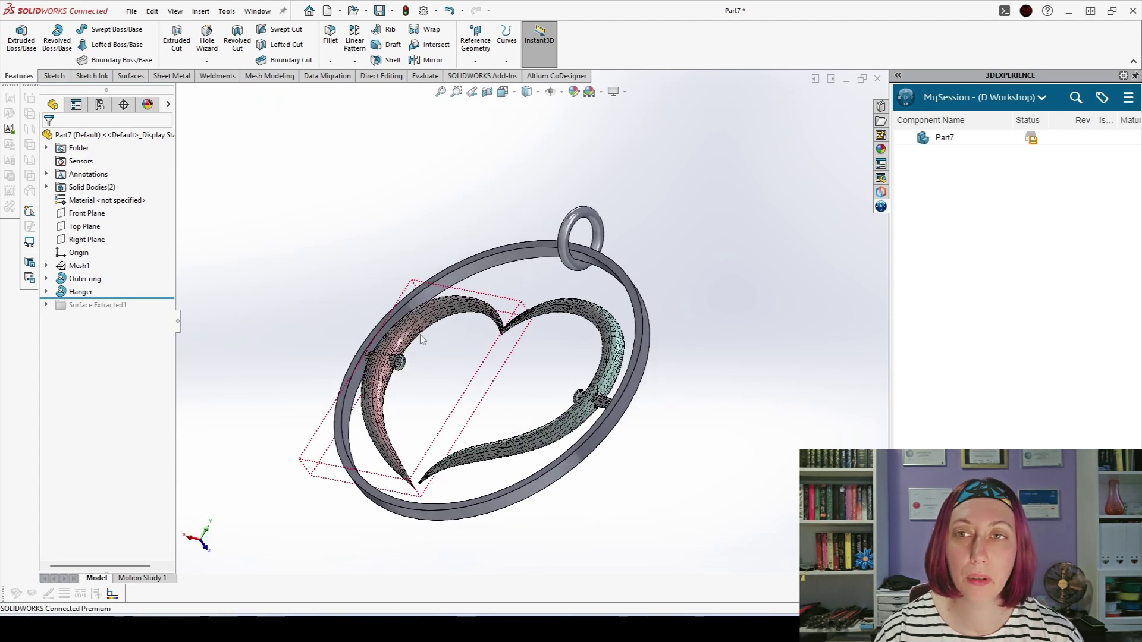
{"action": "scroll", "coordinate": [423, 380], "scroll_direction": "down", "scroll_amount": 5}
{"action": "scroll", "coordinate": [479, 380], "scroll_direction": "up", "scroll_amount": 4}
{"action": "middle_click_drag", "start_coordinate": [480, 380], "coordinate": [535, 429]}
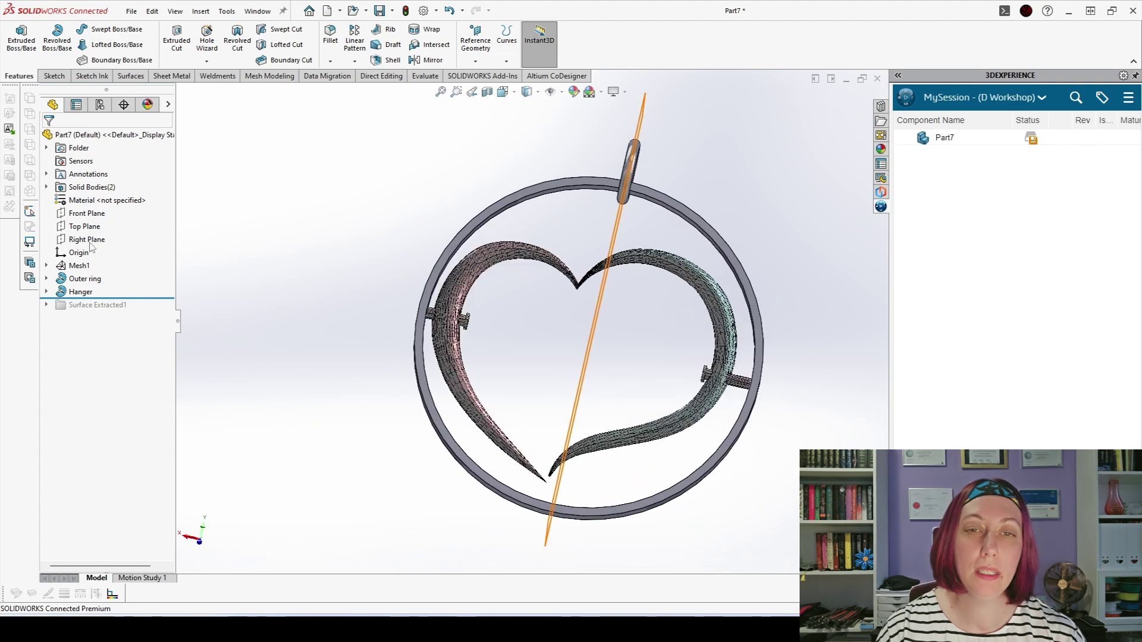
{"action": "left_click", "coordinate": [88, 215]}
{"action": "left_click", "coordinate": [97, 200]}
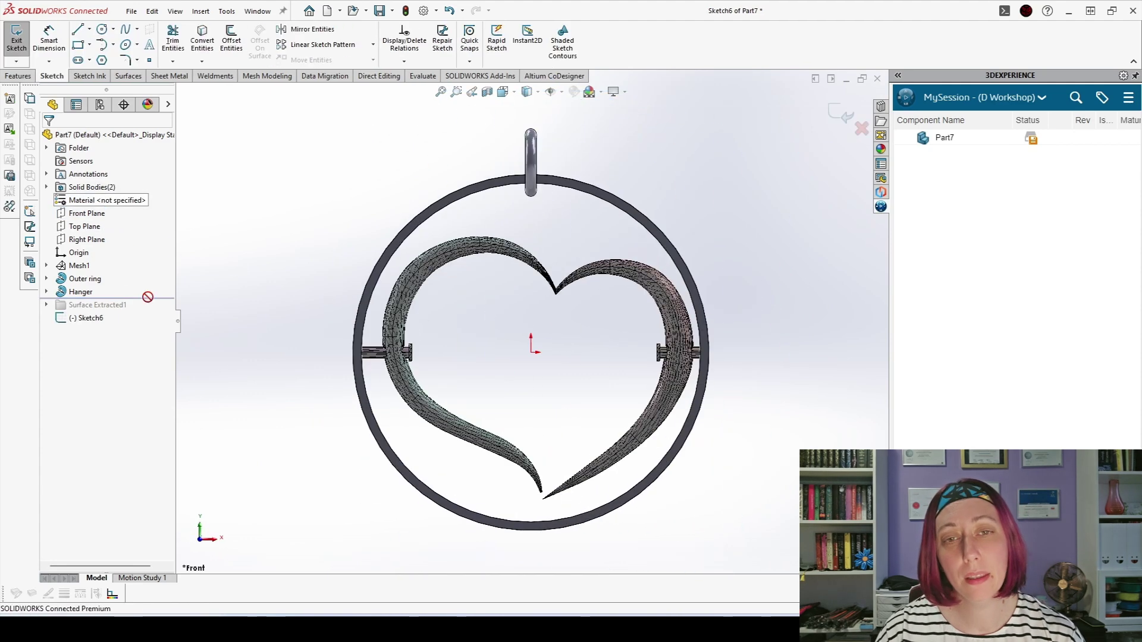
- Draw a horizontal centerline across the ring just below the origin and give it infinite length
{"action": "left_click", "coordinate": [89, 29]}
{"action": "left_click", "coordinate": [98, 46]}
{"action": "left_click", "coordinate": [298, 378]}
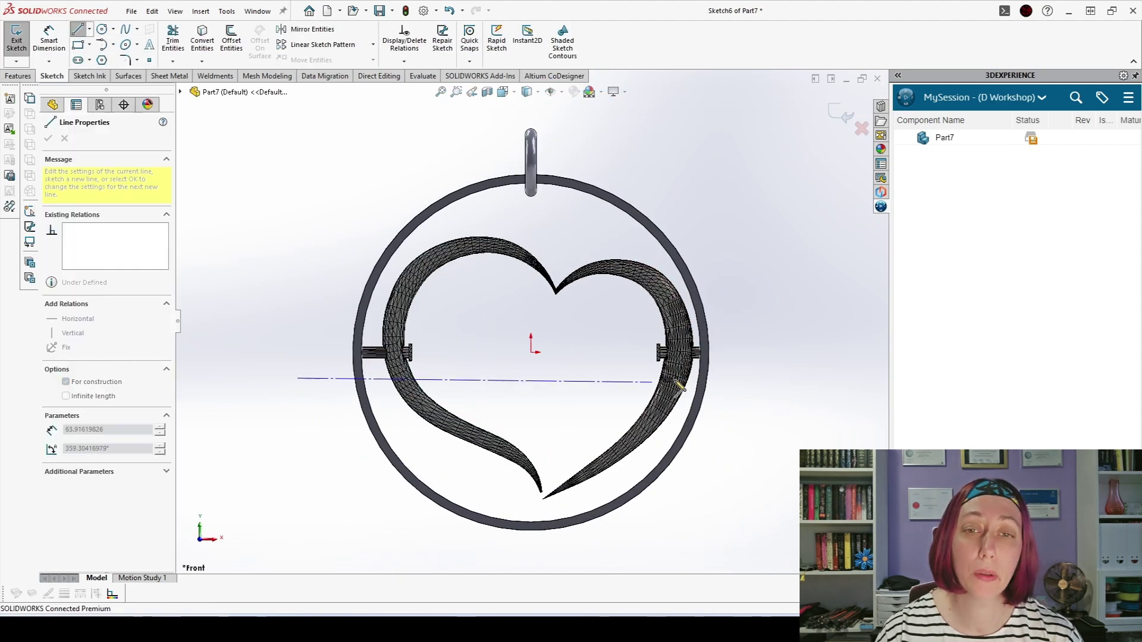
{"action": "left_click", "coordinate": [796, 379]}
{"action": "key", "text": "Escape"}
{"action": "left_click", "coordinate": [631, 378]}
{"action": "left_click", "coordinate": [76, 337]}
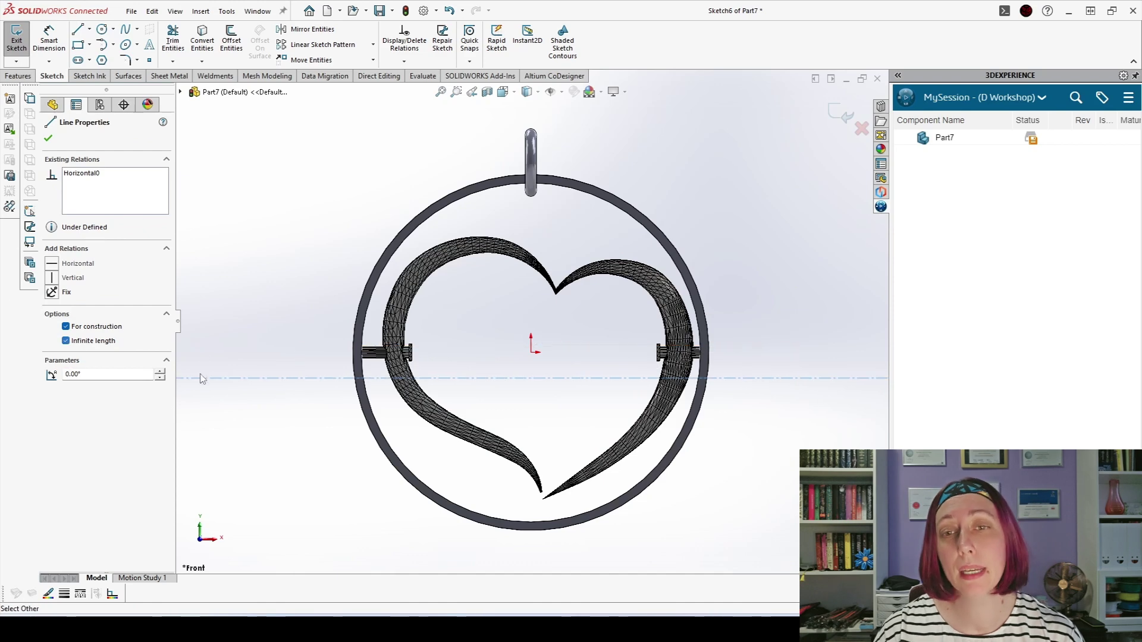
- Make the infinite centerline coincident with the origin
{"action": "left_click", "coordinate": [211, 287]}
{"action": "left_click", "coordinate": [78, 254]}
{"action": "left_click", "coordinate": [223, 379], "text": "ctrl"}
{"action": "left_click", "coordinate": [268, 338]}
- Sketch the closed half-profile of the left pin and its head above the centerline, ending inside the outer ring
{"action": "scroll", "coordinate": [384, 358], "scroll_direction": "down", "scroll_amount": 6}
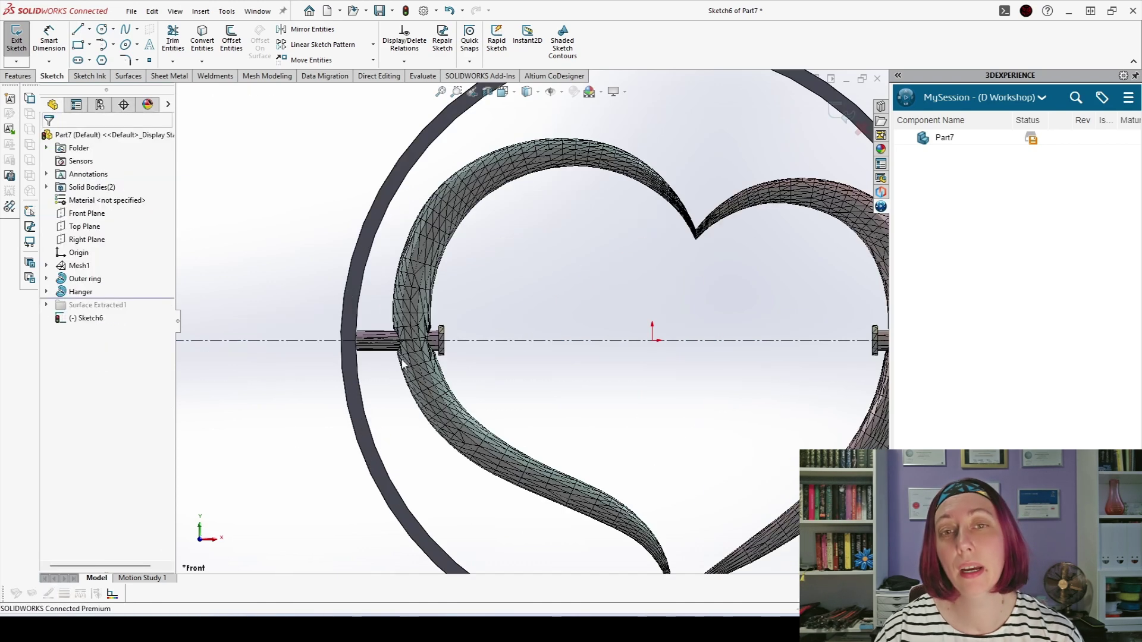
{"action": "left_click", "coordinate": [78, 29]}
{"action": "scroll", "coordinate": [470, 337], "scroll_direction": "down", "scroll_amount": 5}
{"action": "left_click", "coordinate": [520, 344]}
{"action": "left_click", "coordinate": [520, 280]}
{"action": "left_click", "coordinate": [498, 280]}
{"action": "left_click", "coordinate": [498, 302]}
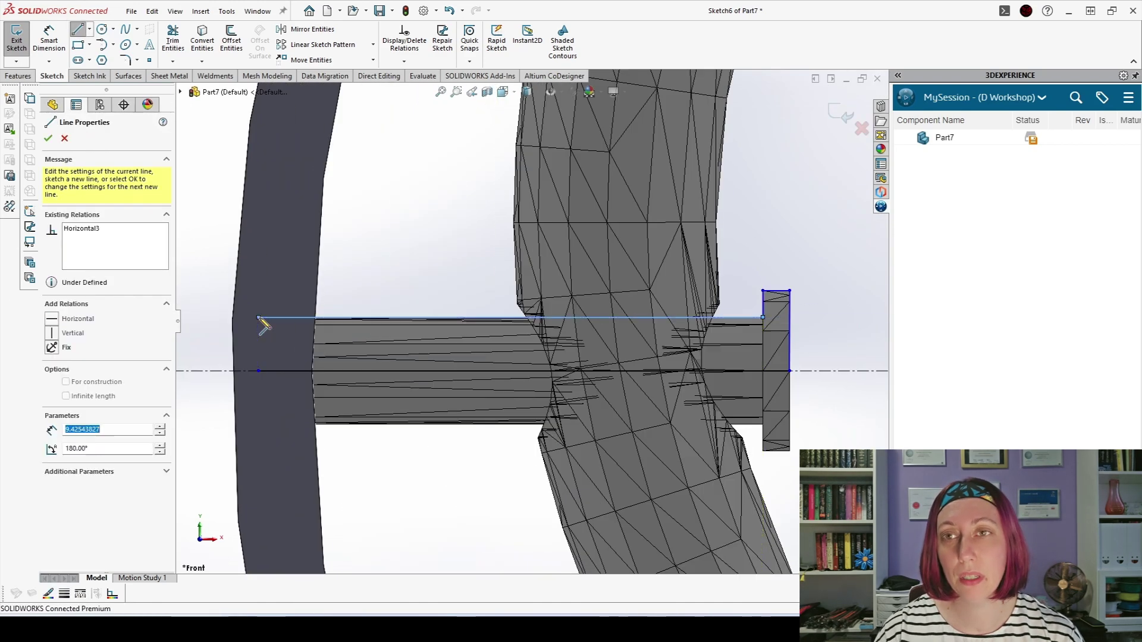
{"action": "left_click", "coordinate": [266, 318]}
{"action": "left_click", "coordinate": [265, 370]}
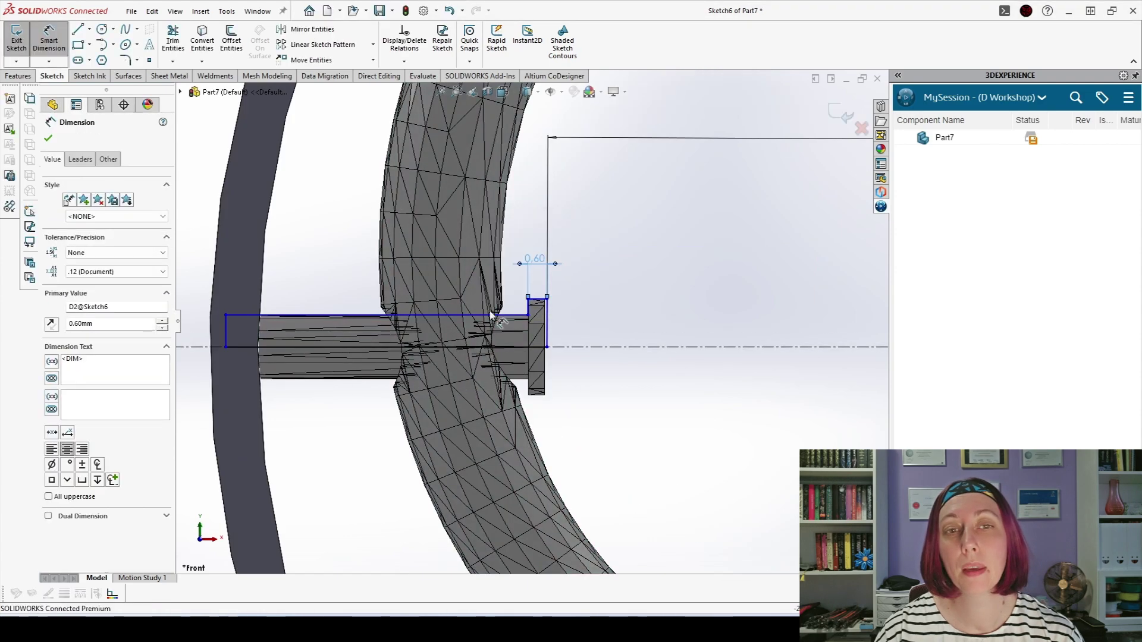
- Dimension the left pin profile: 0.60 mm head thickness, 2 mm shaft and 3 mm head diameters, ends 21 mm and 31 mm from the origin
{"action": "left_click", "coordinate": [602, 356]}
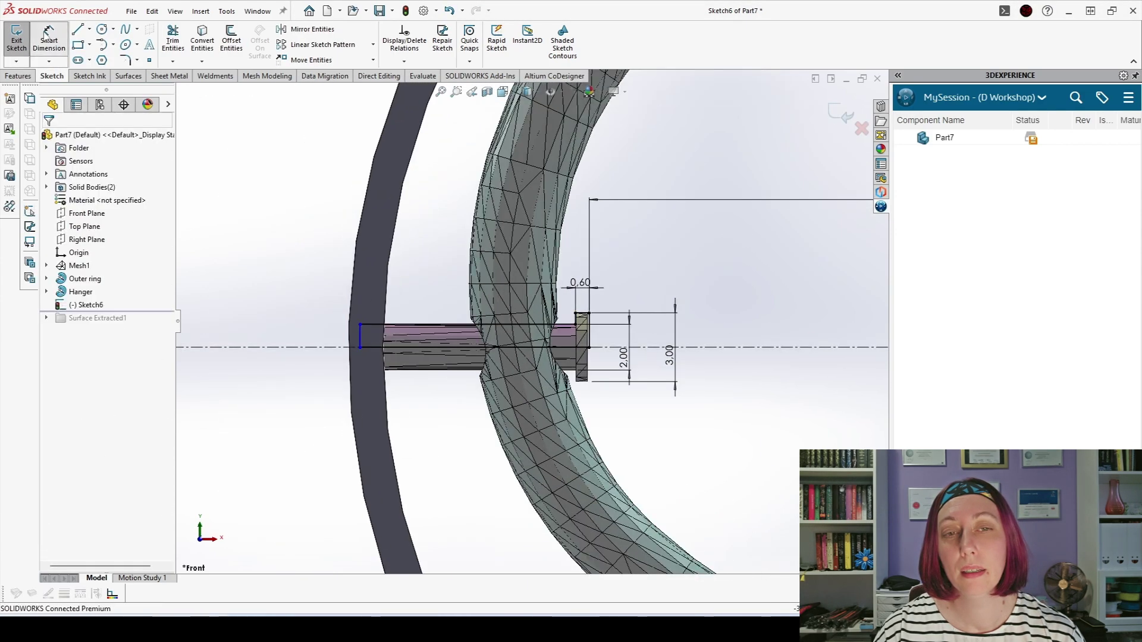
{"action": "left_click", "coordinate": [705, 376]}
{"action": "key", "text": "Return"}
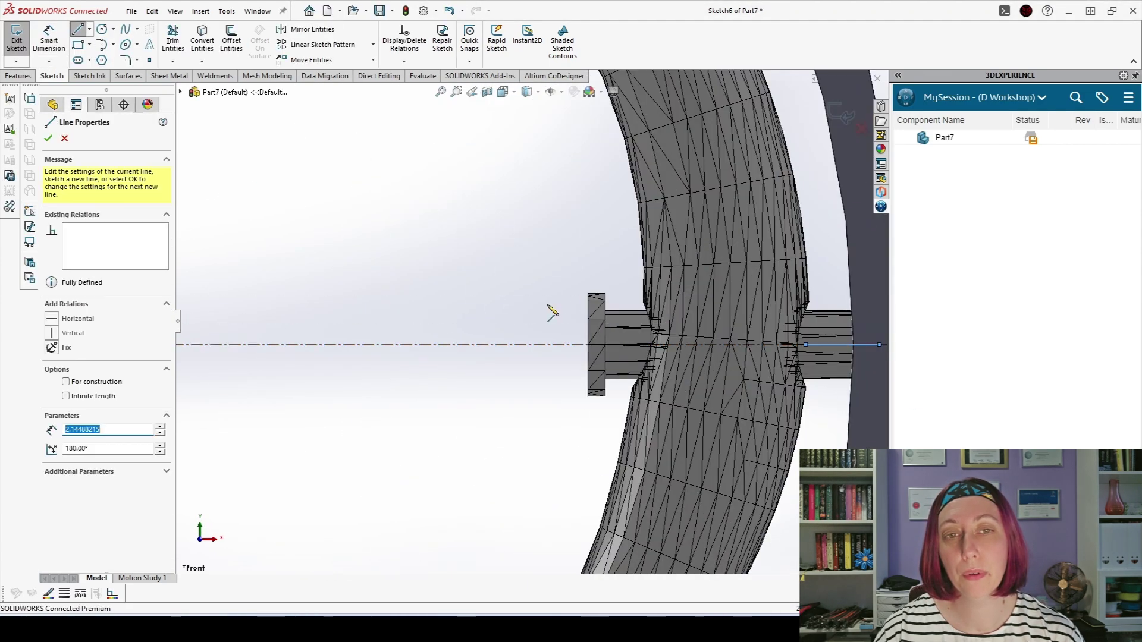
- Sketch a matching closed half-profile for the right pin and its head above the centerline
{"action": "left_click", "coordinate": [772, 313]}
{"action": "left_click", "coordinate": [772, 337]}
{"action": "left_click", "coordinate": [570, 337]}
- Dimension the right pin profile's outer end horizontally from the origin
{"action": "left_click", "coordinate": [49, 38]}
{"action": "scroll", "coordinate": [696, 325], "scroll_direction": "up", "scroll_amount": 3}
{"action": "left_click", "coordinate": [296, 326]}
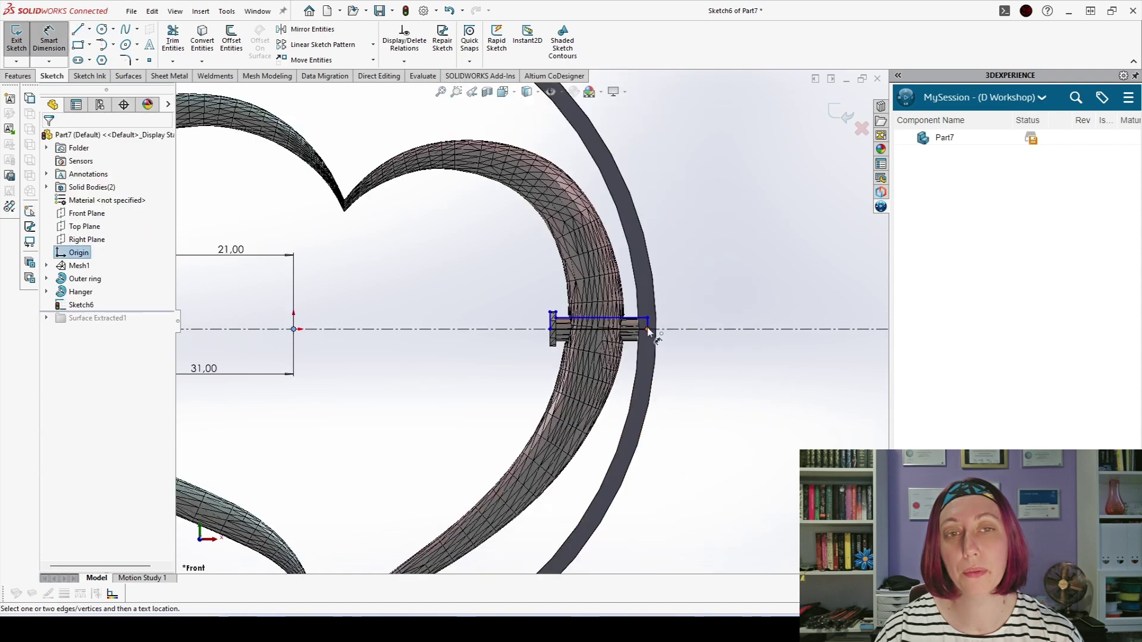
{"action": "left_click", "coordinate": [650, 327]}
{"action": "left_click", "coordinate": [454, 350]}
- Set the left pin head's thickness to 0.50 mm and revolve both pin profiles about the centerline
{"action": "left_click", "coordinate": [571, 320]}
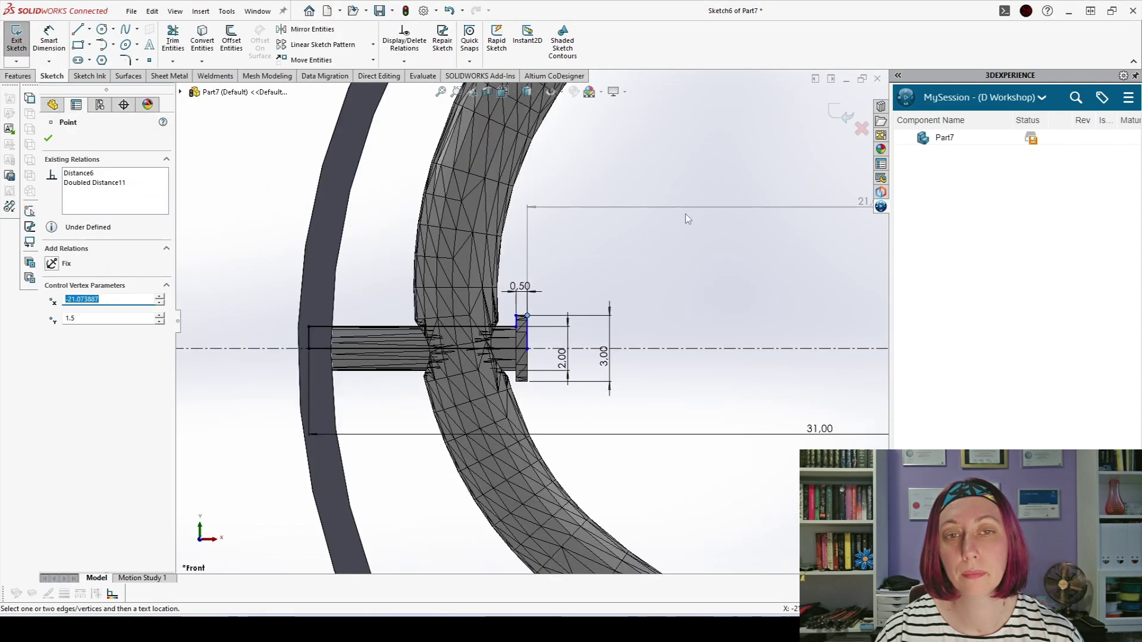
{"action": "left_click", "coordinate": [685, 213]}
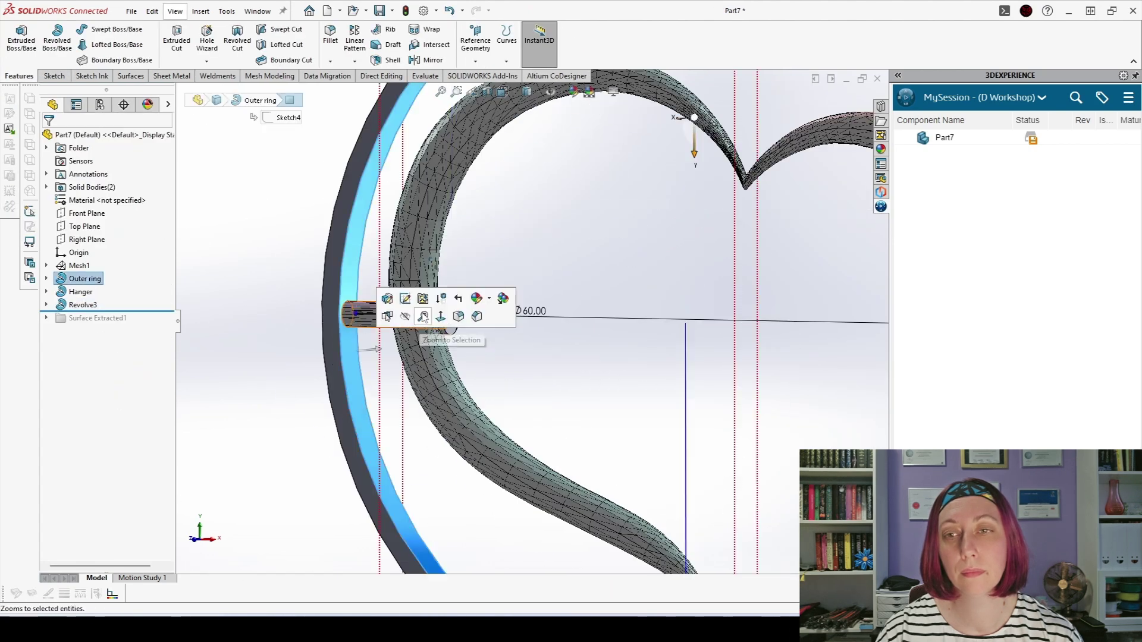
- Temporarily hide the outer ring body to inspect the mesh pins beneath it
{"action": "right_click", "coordinate": [361, 309]}
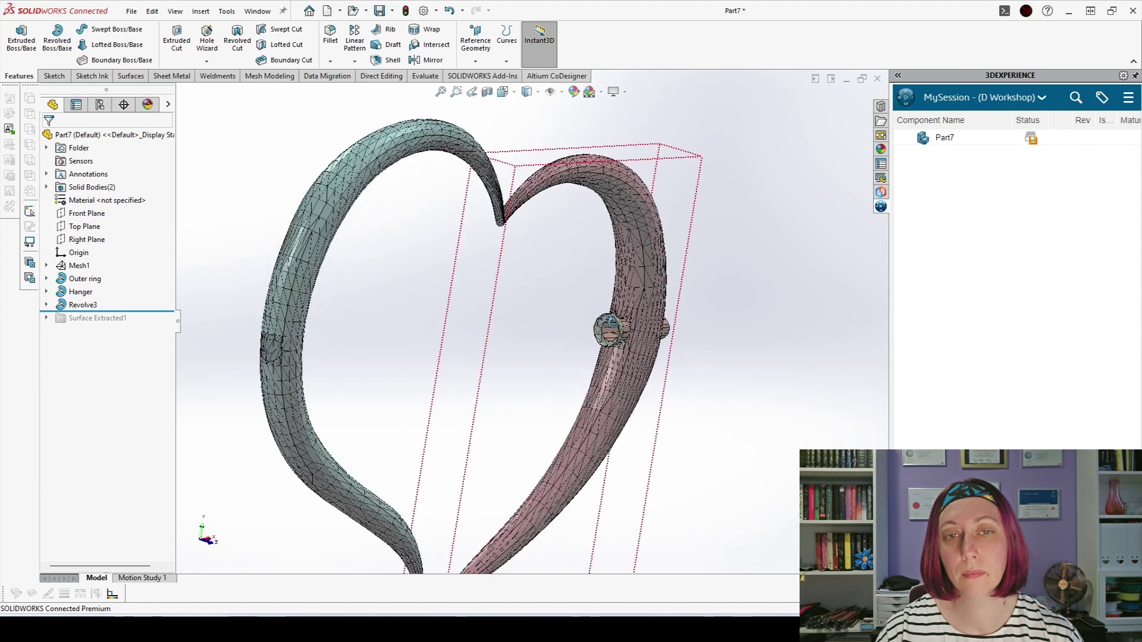
{"action": "right_click", "coordinate": [605, 340]}
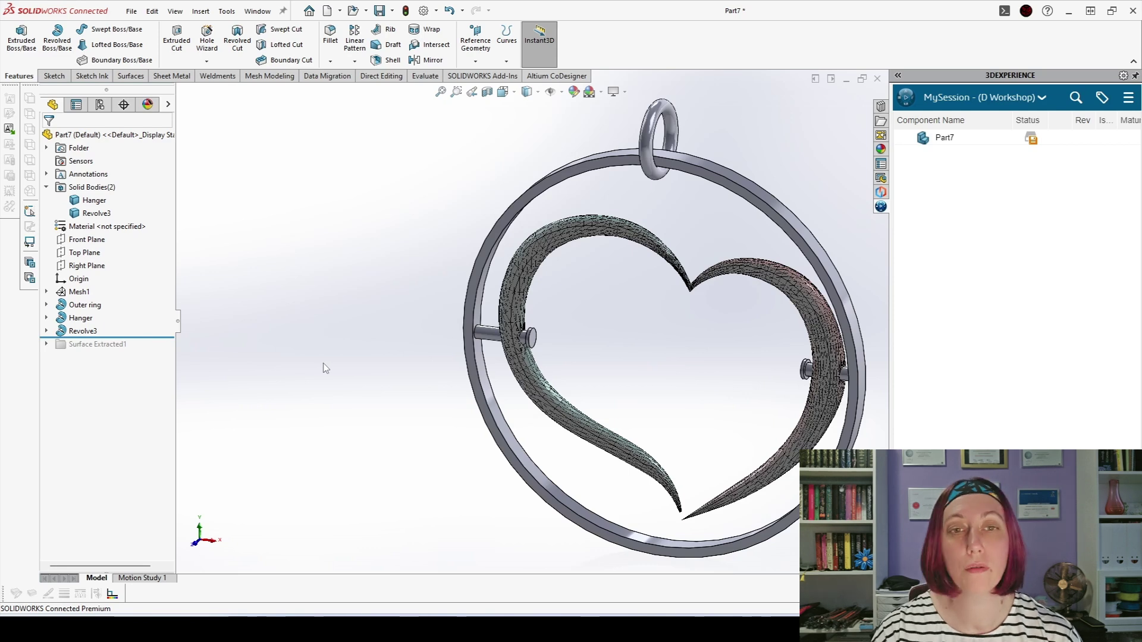
- Roll the feature history forward past the Surface Extracted1 folder and delete that folder, keeping its features
{"action": "left_click_drag", "start_coordinate": [153, 338], "coordinate": [155, 358]}
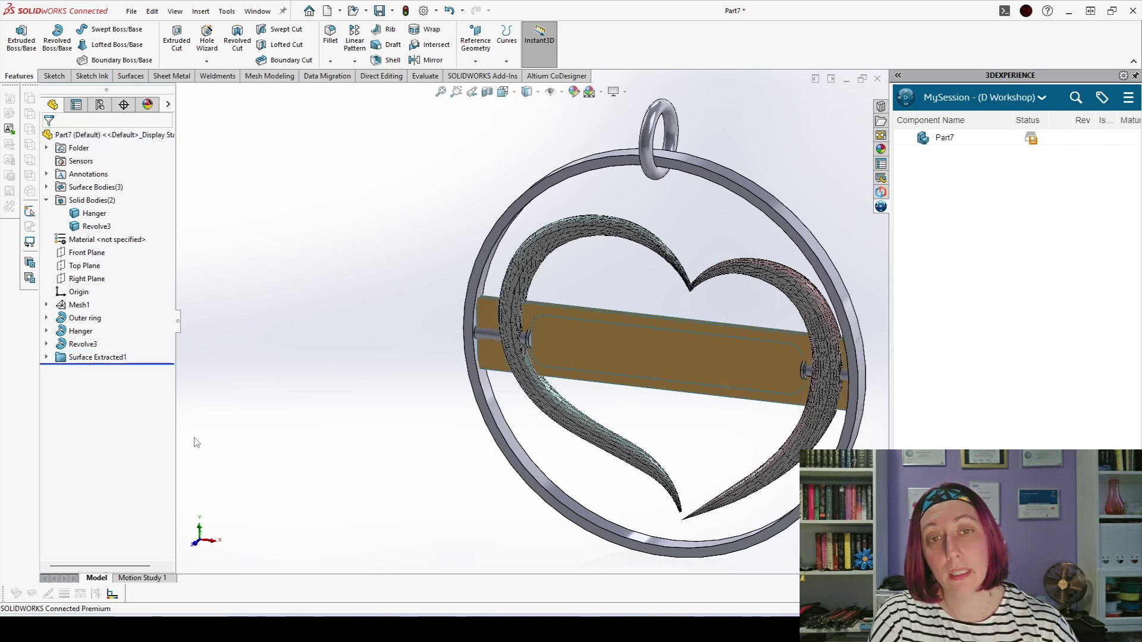
{"action": "left_click", "coordinate": [70, 358]}
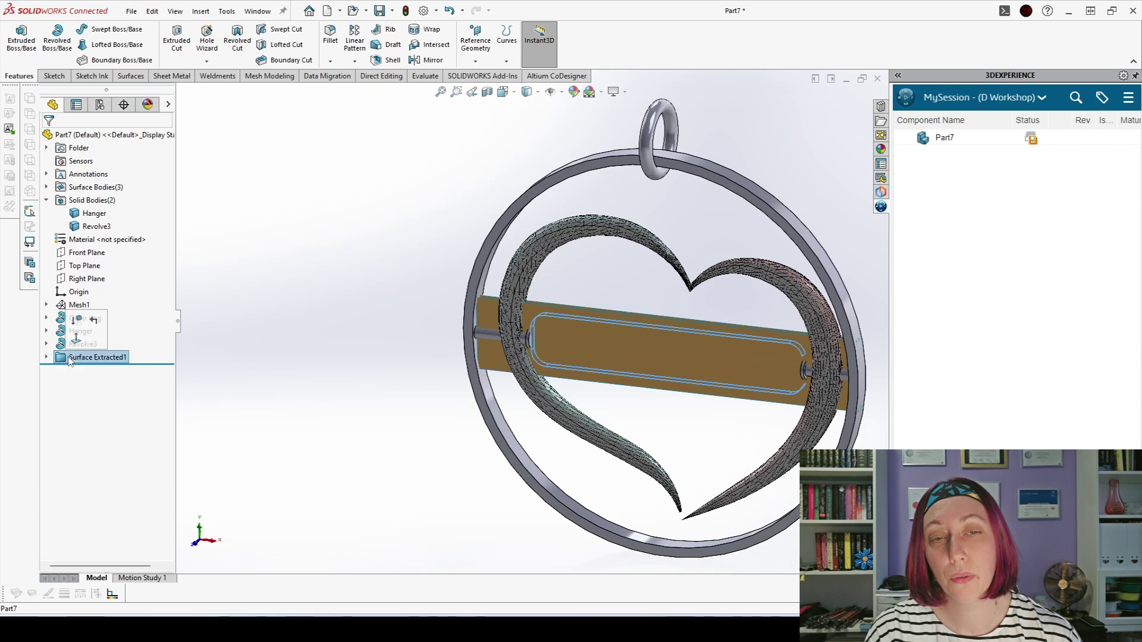
{"action": "key", "text": "Delete"}
{"action": "key", "text": "Return"}
- Measure the distance between Planar Surface11 and Planar Surface12
{"action": "left_click", "coordinate": [612, 343]}
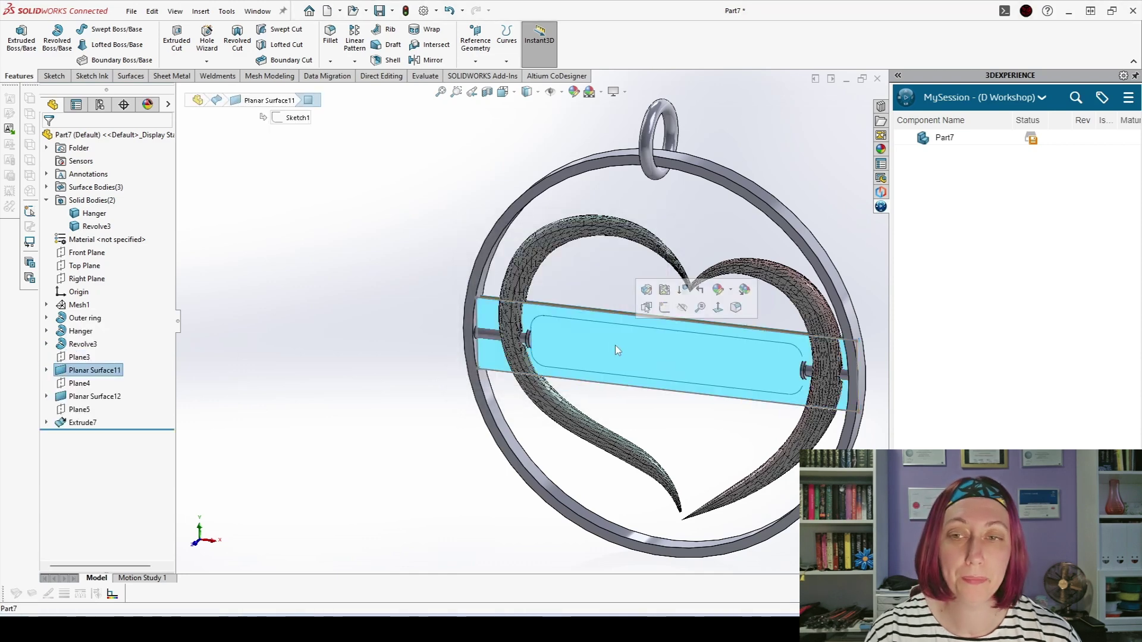
{"action": "middle_click_drag", "start_coordinate": [615, 345], "coordinate": [552, 305]}
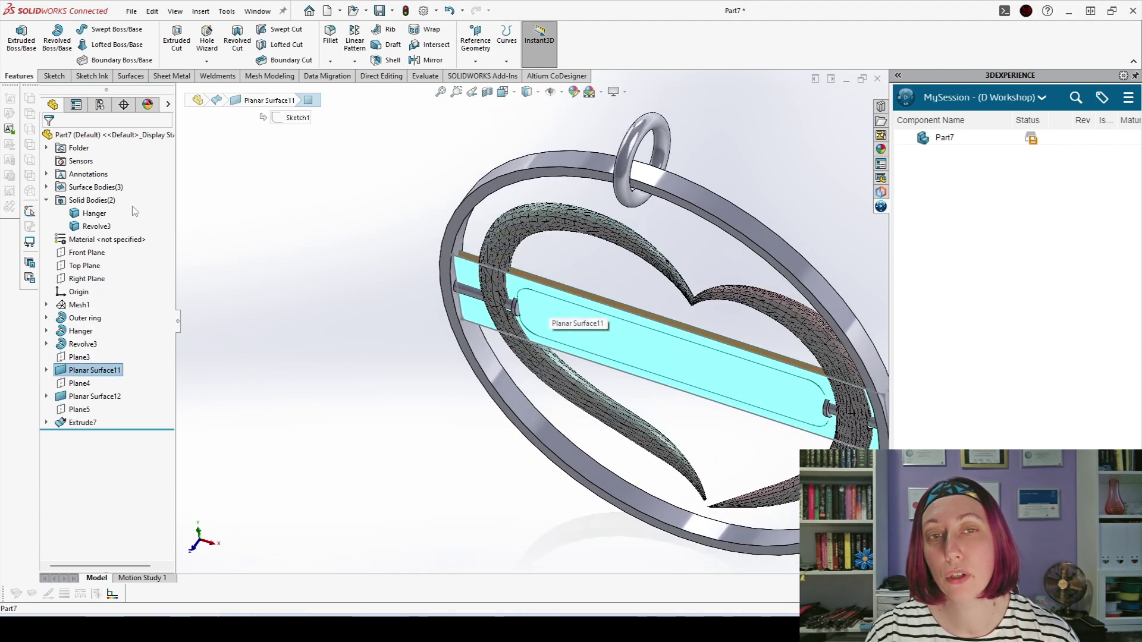
{"action": "key", "text": "Escape"}
{"action": "left_click", "coordinate": [426, 76]}
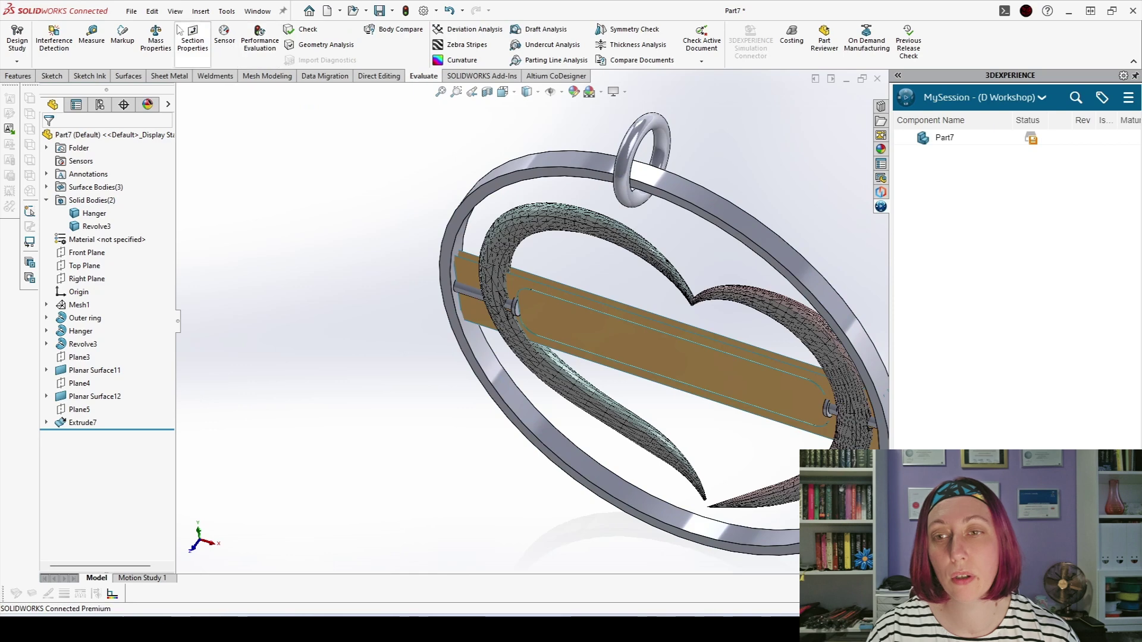
{"action": "left_click", "coordinate": [91, 35]}
{"action": "left_click", "coordinate": [531, 284]}
{"action": "scroll", "coordinate": [531, 284], "scroll_direction": "up", "scroll_amount": 5}
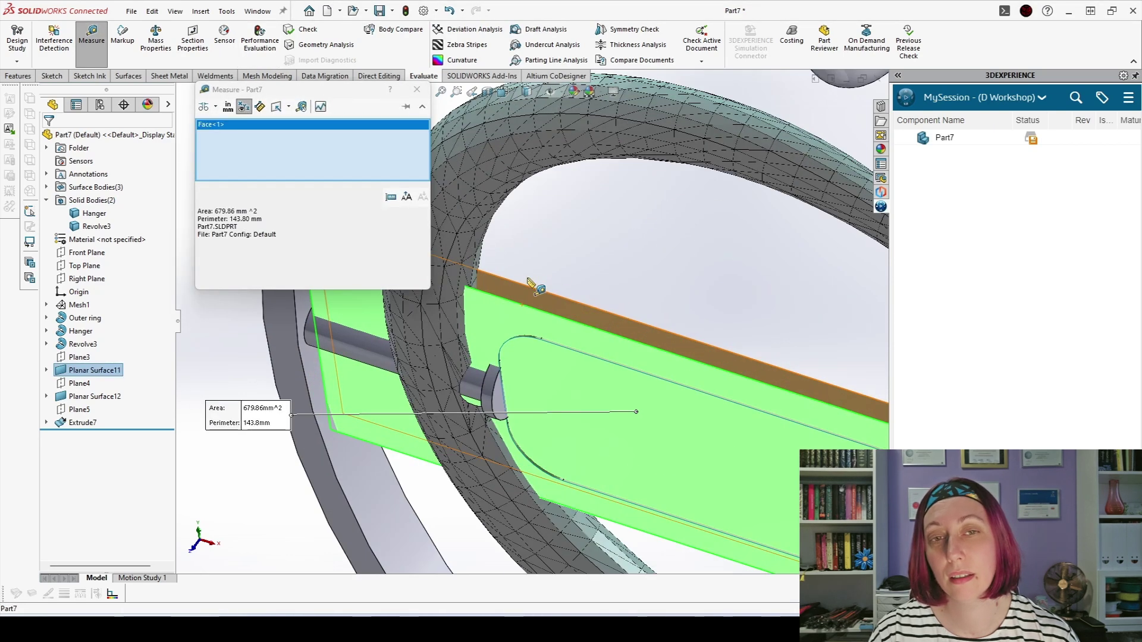
{"action": "left_click", "coordinate": [525, 297]}
{"action": "left_click", "coordinate": [416, 89]}
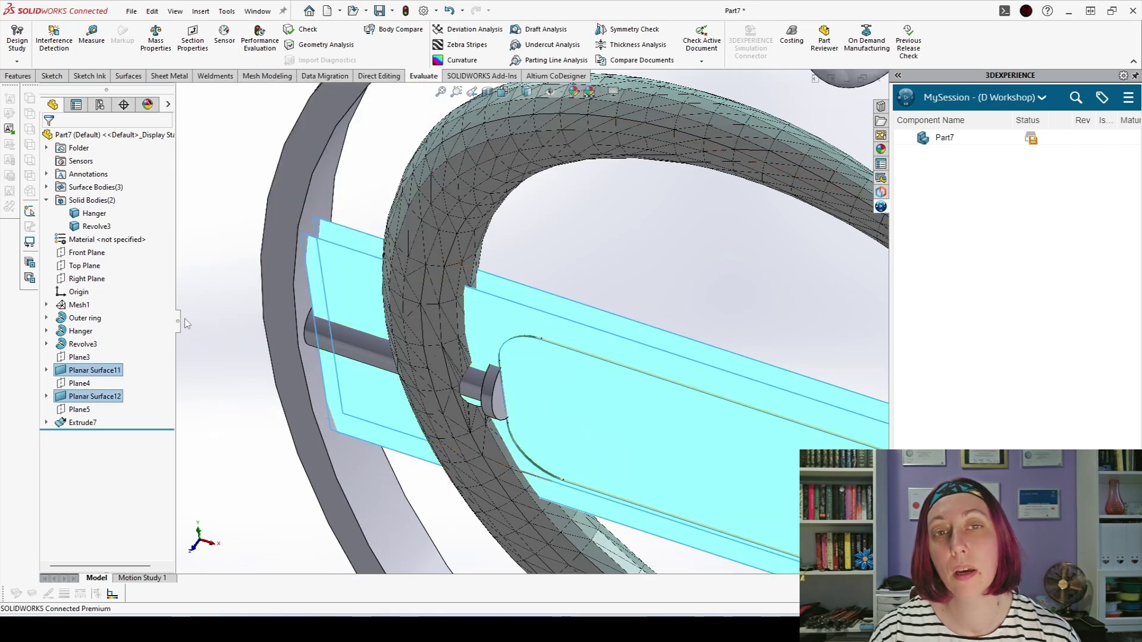
- Delete Plane3 together with its dependent Planar Surface11, continuing despite the sketch warning
{"action": "left_click", "coordinate": [81, 361]}
{"action": "key", "text": "Delete"}
{"action": "key", "text": "Return"}
{"action": "key", "text": "Return"}
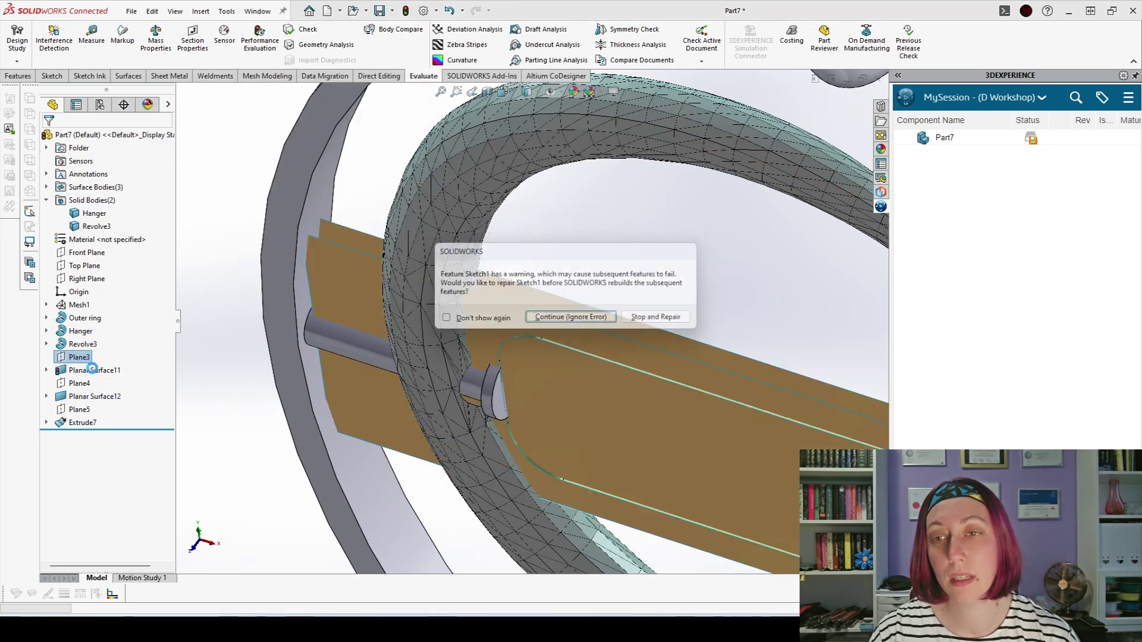
- Delete the leftover Sketch1 that has lost its reference plane
{"action": "left_click", "coordinate": [76, 362]}
{"action": "key", "text": "Delete"}
{"action": "key", "text": "Return"}
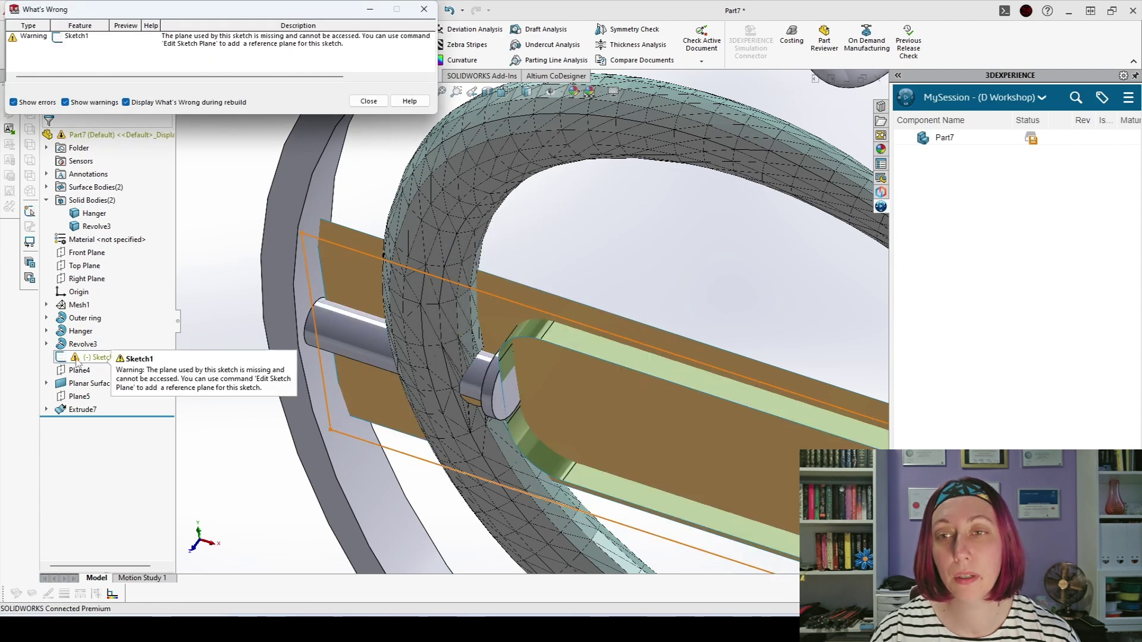
{"action": "left_click", "coordinate": [79, 359]}
{"action": "key", "text": "Delete"}
{"action": "key", "text": "Return"}
- Delete Plane4 with its dependent Planar Surface12, then remove the leftover Sketch2
{"action": "left_click", "coordinate": [78, 357]}
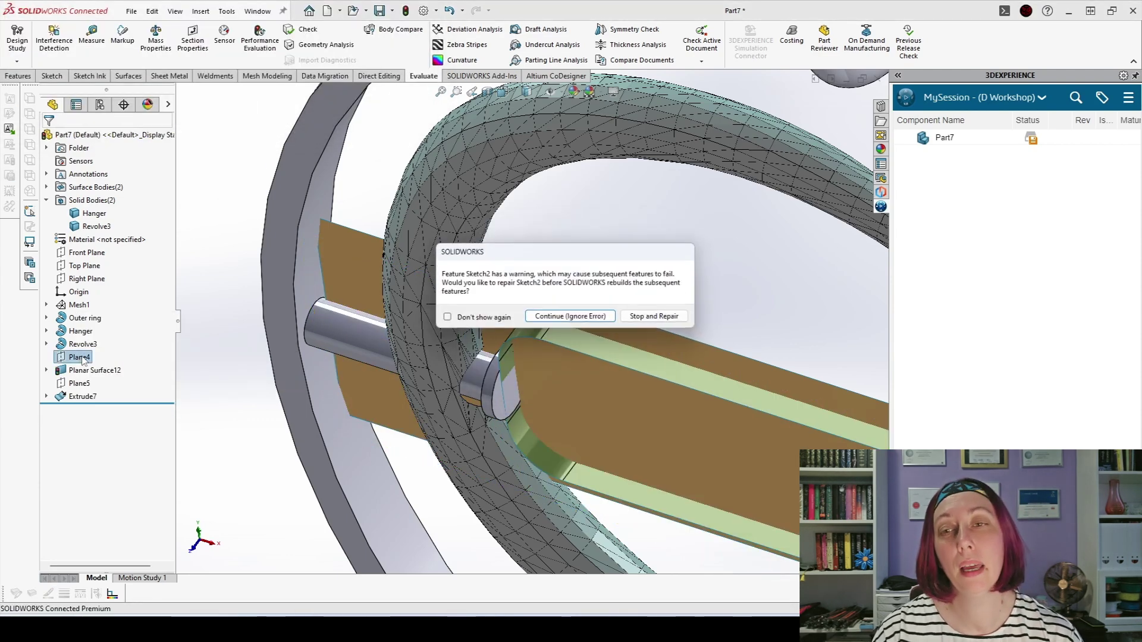
{"action": "key", "text": "Return"}
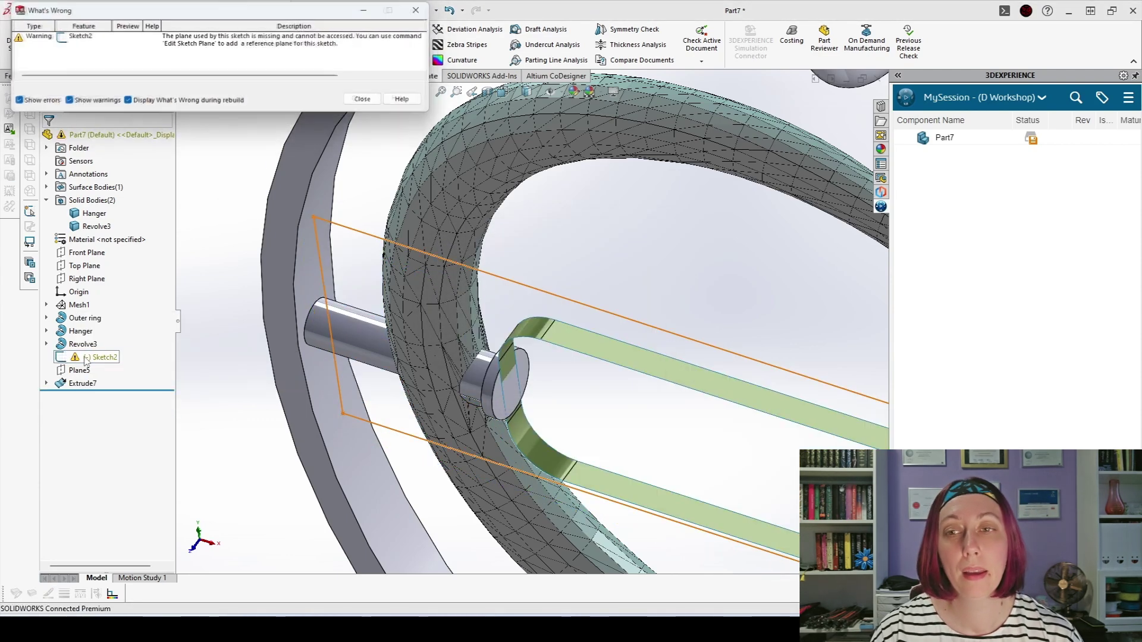
{"action": "key", "text": "Delete"}
{"action": "key", "text": "Return"}
- Sketch a corner rectangle about 41.5 by 11 mm on the Front Plane, roughly over the extracted plate outline
{"action": "left_click", "coordinate": [79, 357]}
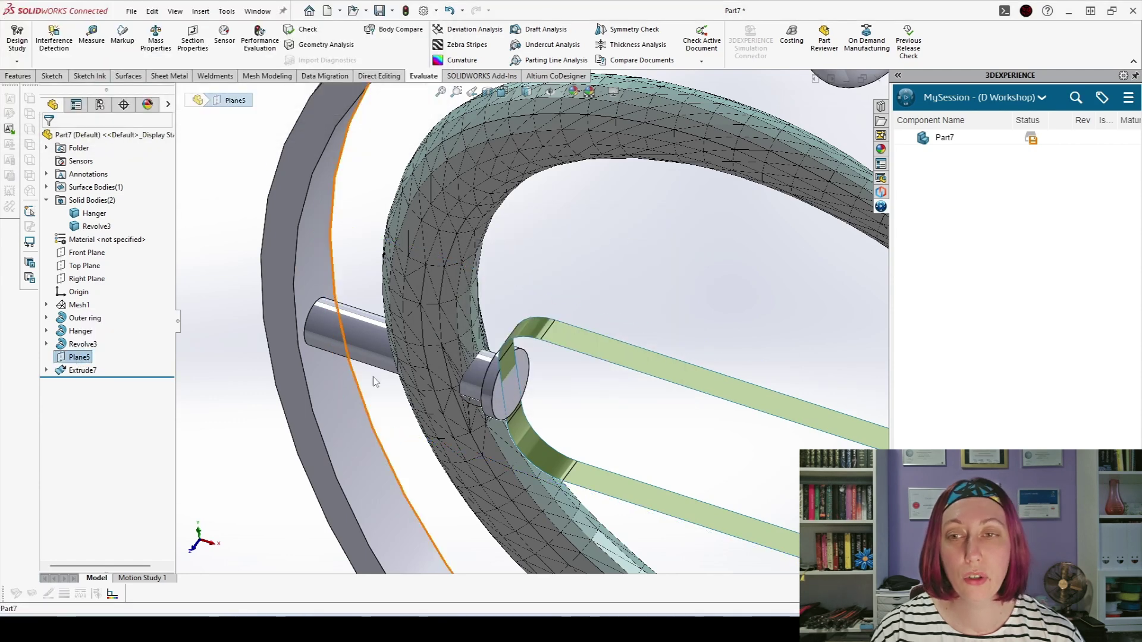
{"action": "scroll", "coordinate": [439, 423], "scroll_direction": "up", "scroll_amount": 1}
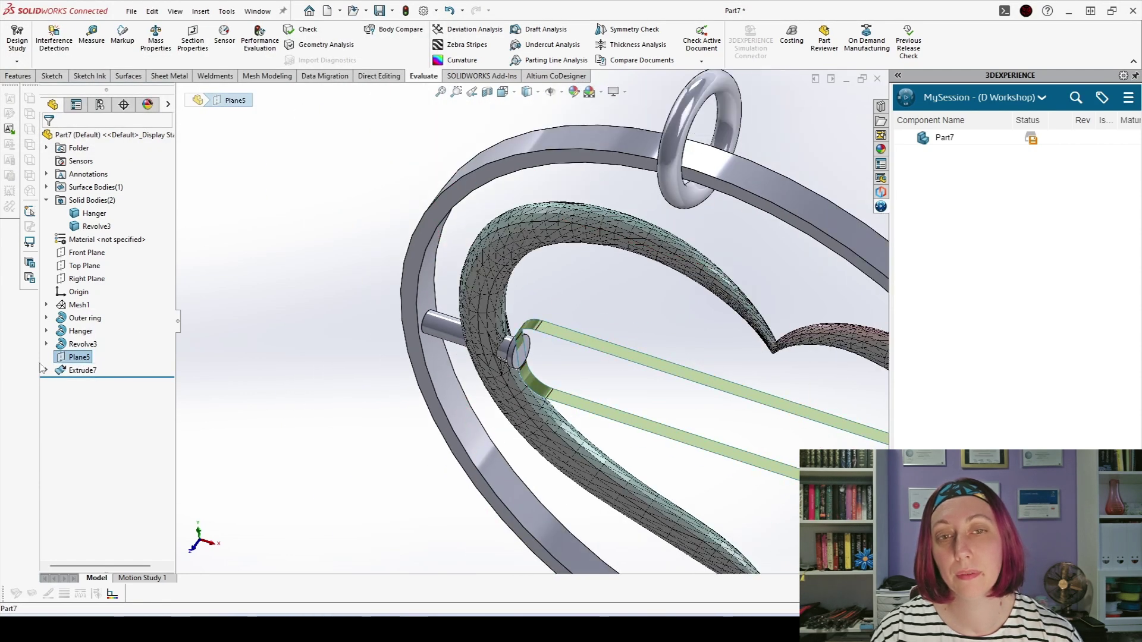
{"action": "scroll", "coordinate": [476, 423], "scroll_direction": "up", "scroll_amount": 3}
{"action": "left_click", "coordinate": [387, 419]}
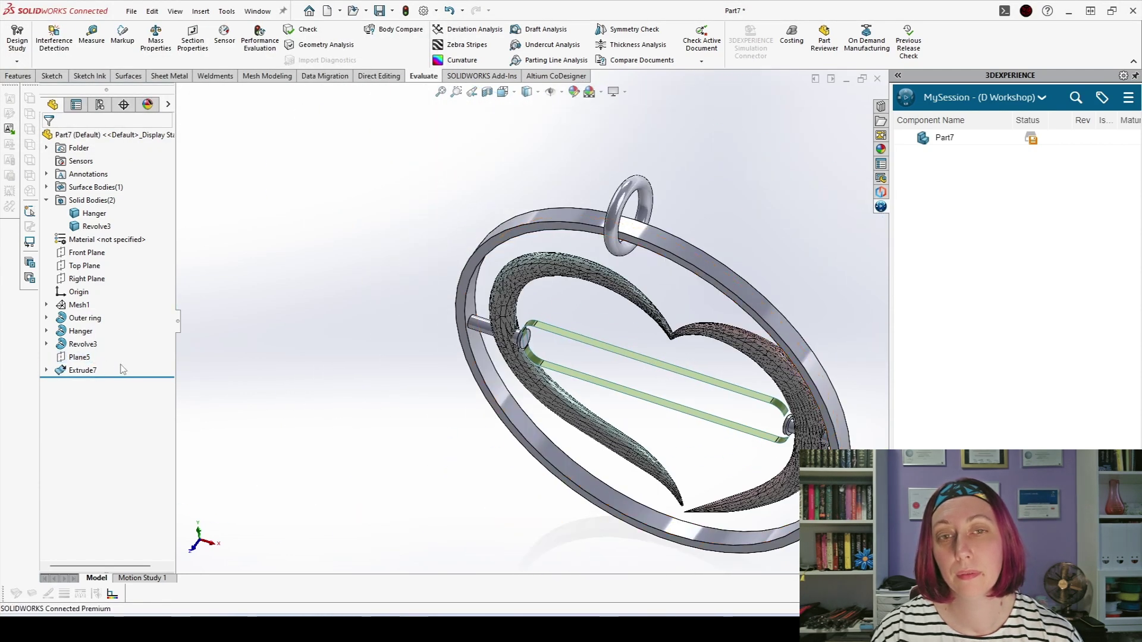
{"action": "key", "text": "ctrl+1"}
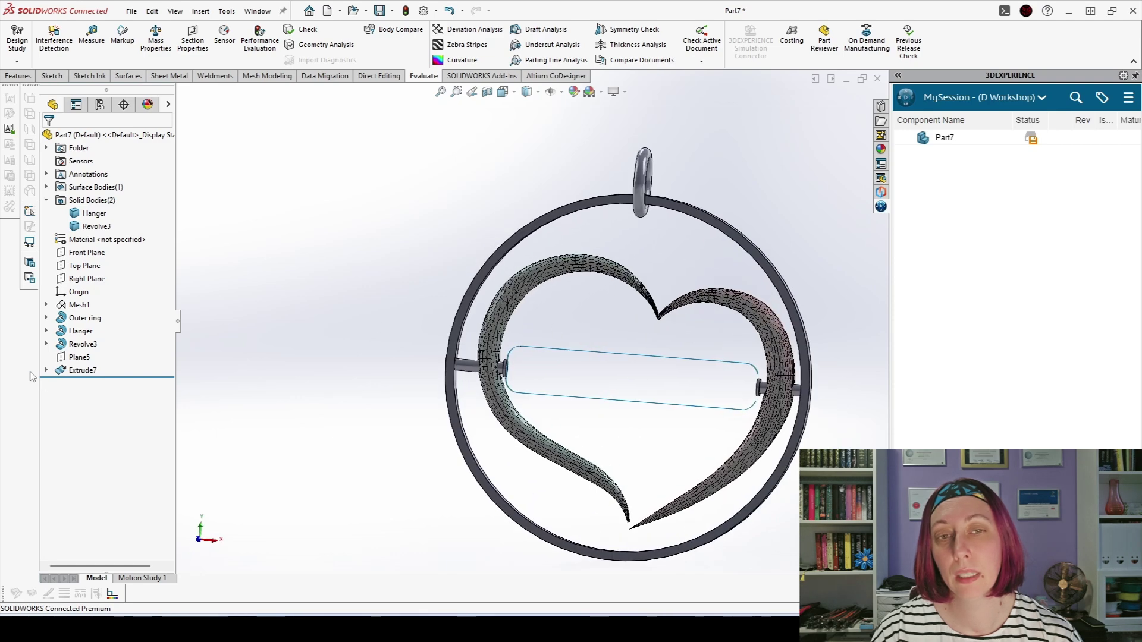
{"action": "left_click", "coordinate": [86, 256]}
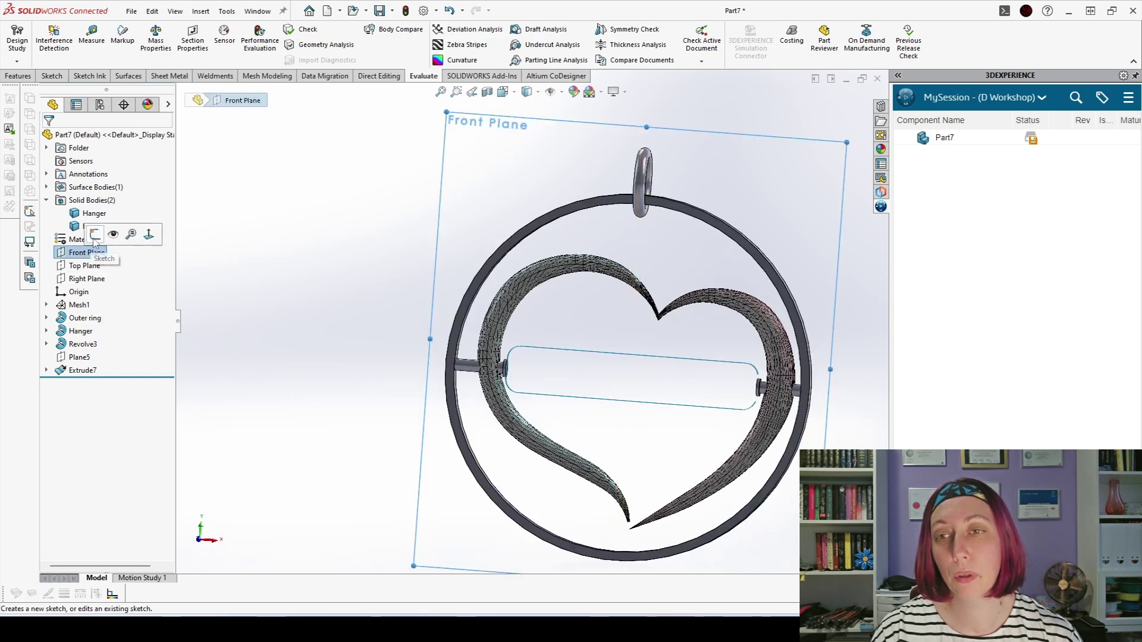
{"action": "left_click", "coordinate": [96, 241]}
{"action": "scroll", "coordinate": [451, 341], "scroll_direction": "down", "scroll_amount": 5}
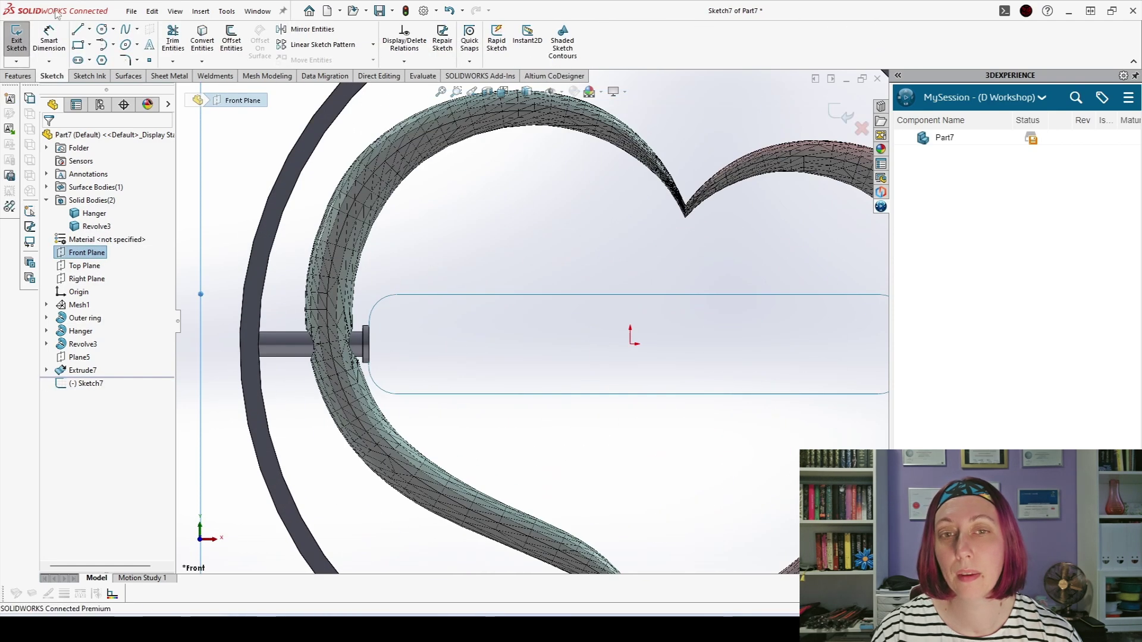
{"action": "left_click", "coordinate": [77, 44]}
{"action": "left_click", "coordinate": [372, 288]}
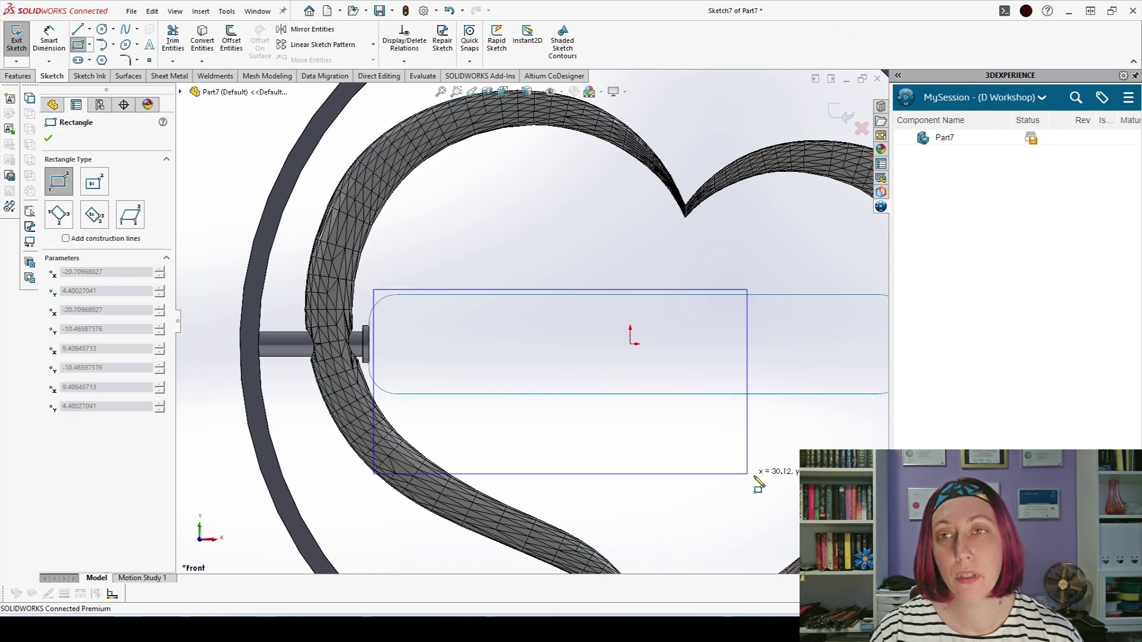
{"action": "scroll", "coordinate": [535, 321], "scroll_direction": "up", "scroll_amount": 2}
{"action": "left_click", "coordinate": [779, 394]}
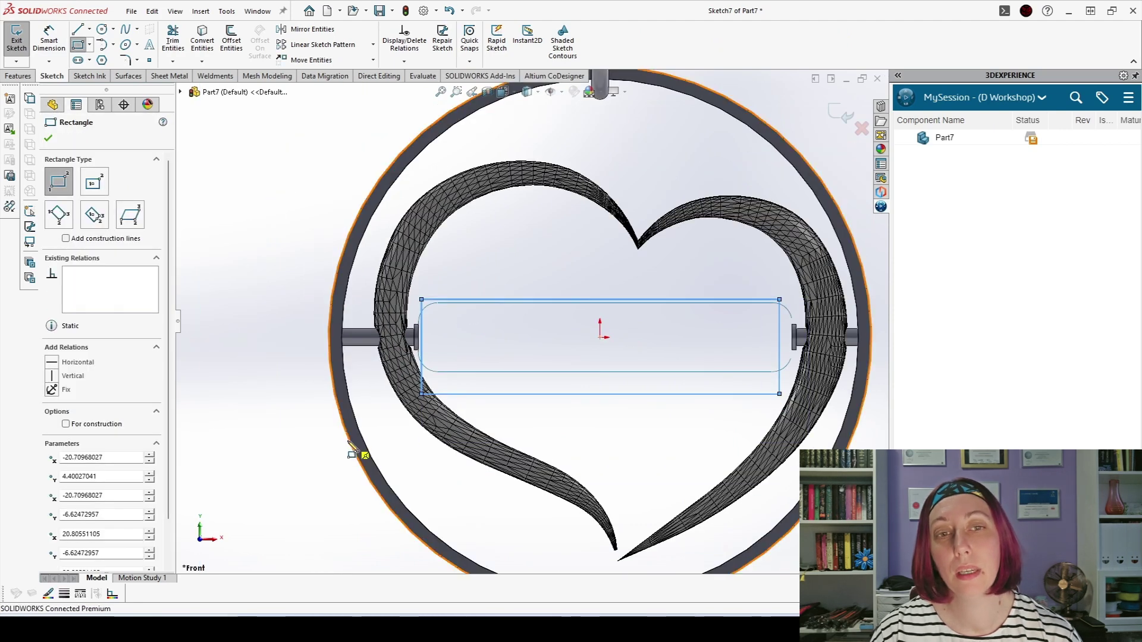
{"action": "key", "text": "Escape"}
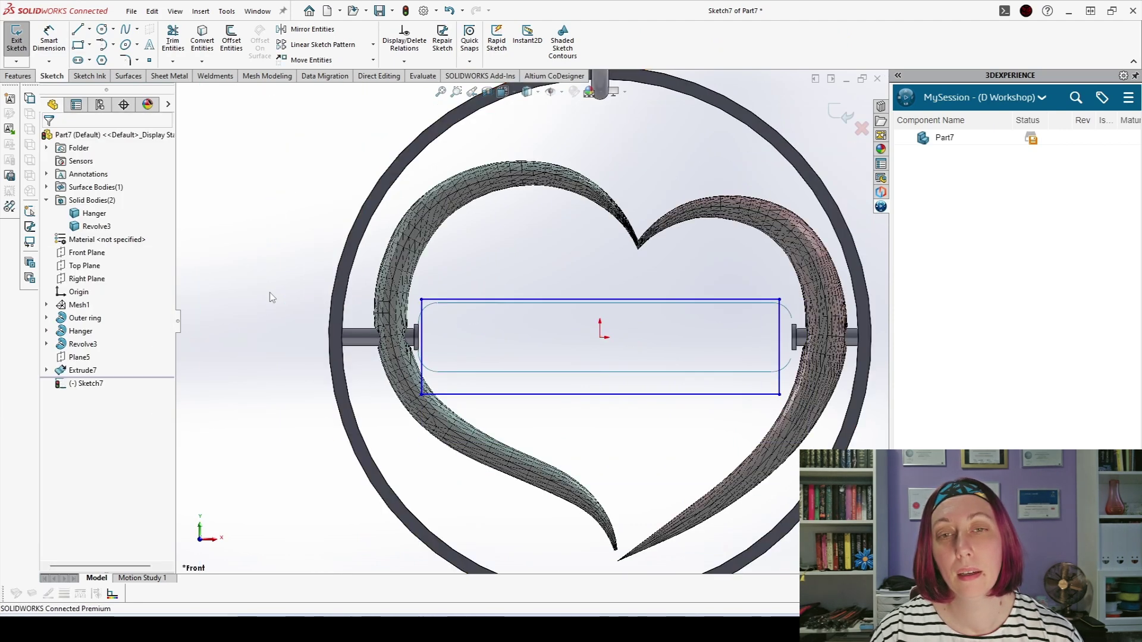
- Show Sketch6 of the pin revolve and constrain the rectangle's two short sides with midpoint relations to the inner pin-end points
{"action": "left_click", "coordinate": [46, 344]}
{"action": "left_click", "coordinate": [89, 358]}
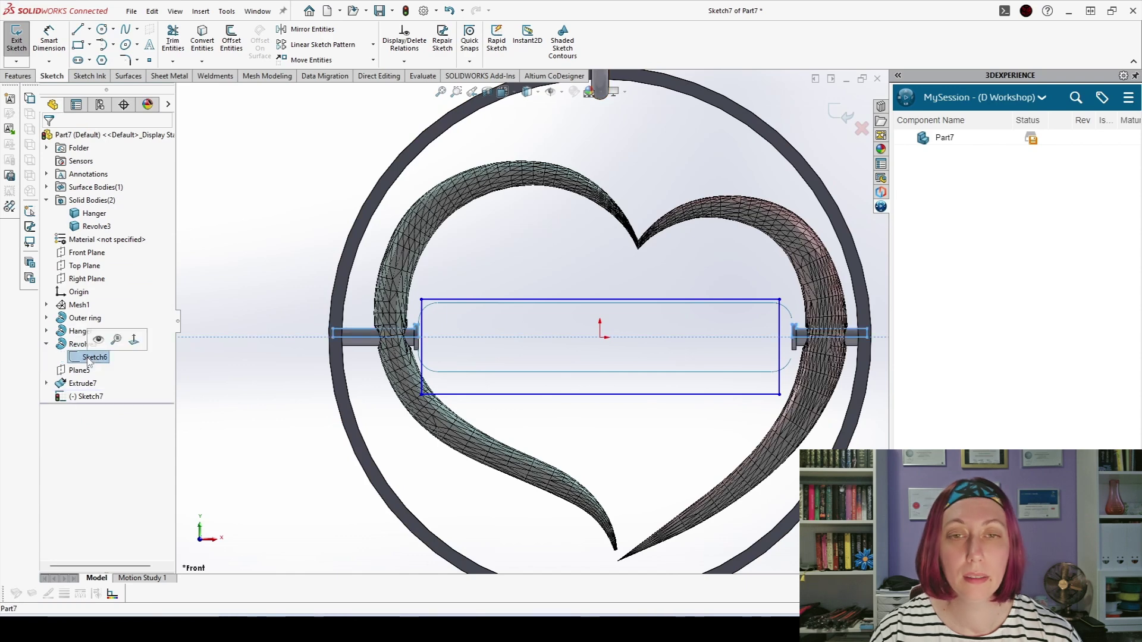
{"action": "left_click", "coordinate": [239, 411]}
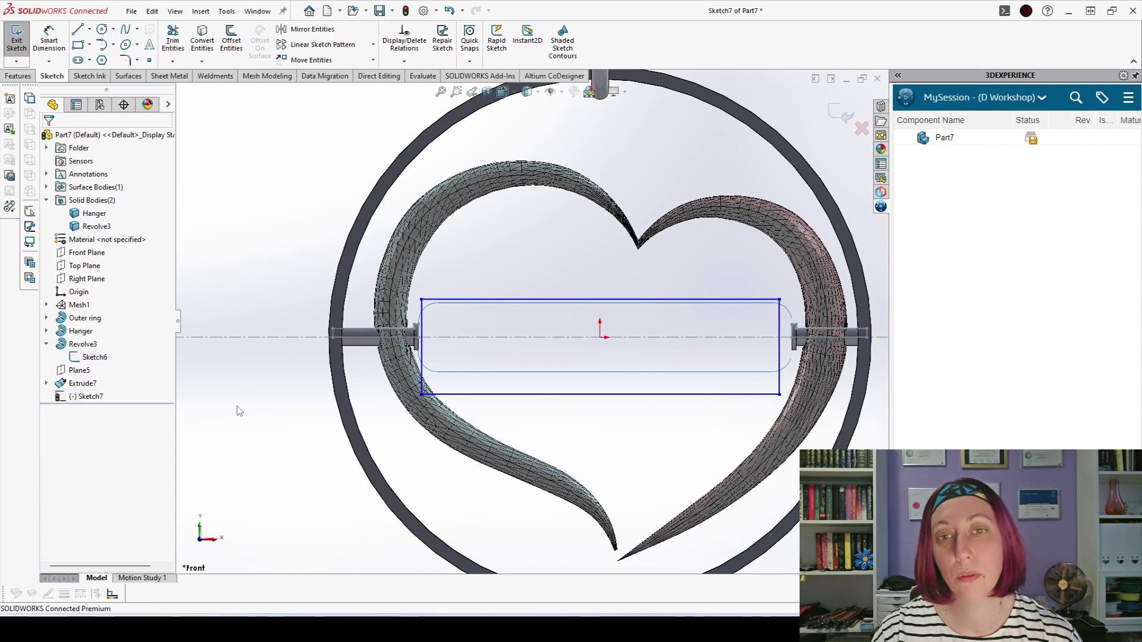
{"action": "left_click", "coordinate": [421, 352]}
{"action": "left_click", "coordinate": [419, 337], "text": "ctrl"}
{"action": "left_click", "coordinate": [459, 295]}
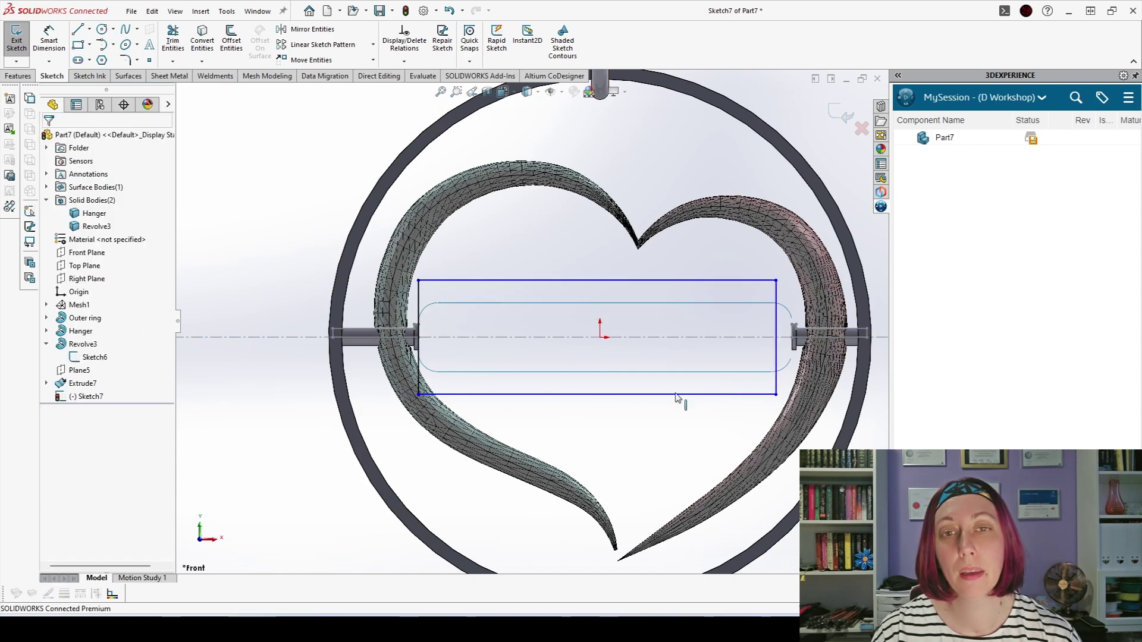
{"action": "left_click", "coordinate": [792, 338]}
{"action": "left_click", "coordinate": [776, 354], "text": "ctrl"}
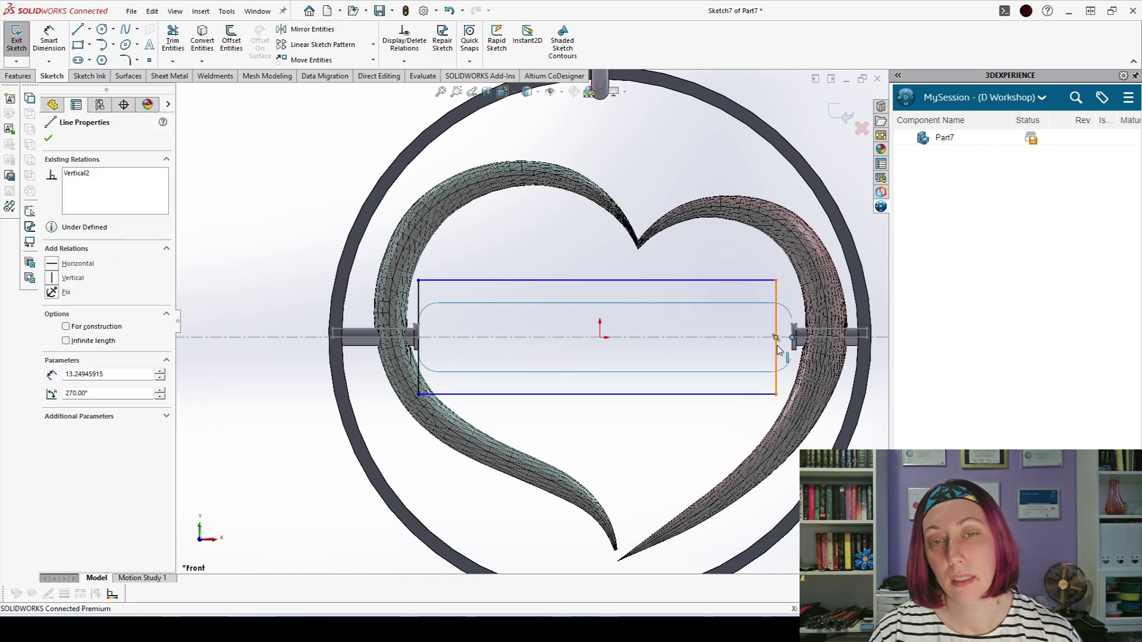
{"action": "left_click", "coordinate": [811, 292]}
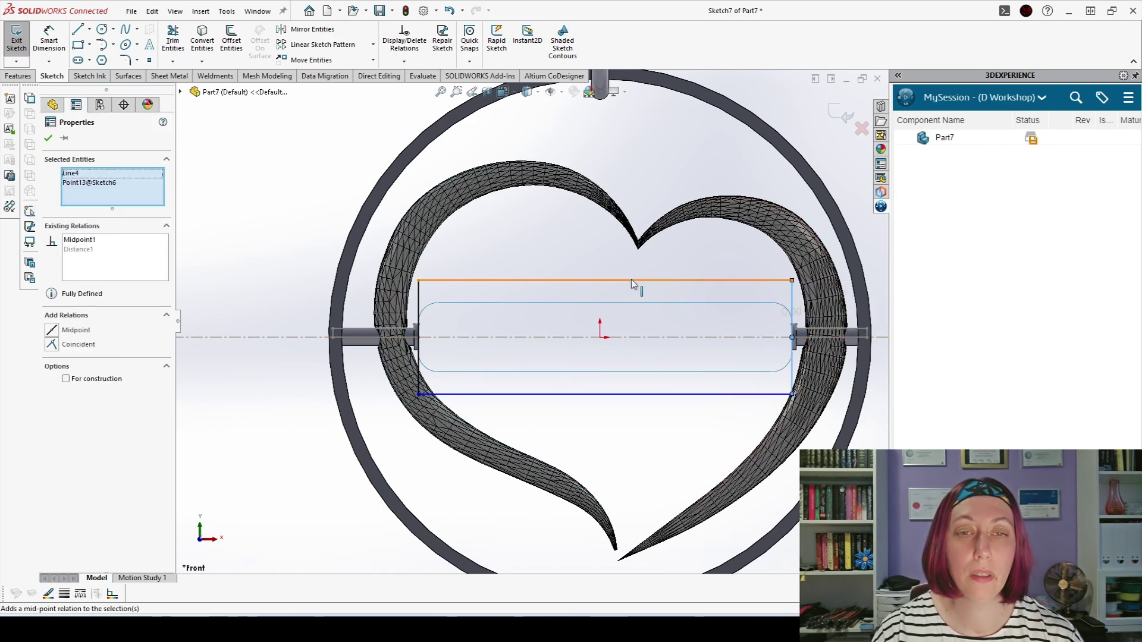
- Fit the rectangle's long edges to the extracted plate outline and dimension its height to 8 mm
{"action": "left_click_drag", "start_coordinate": [632, 284], "coordinate": [626, 303]}
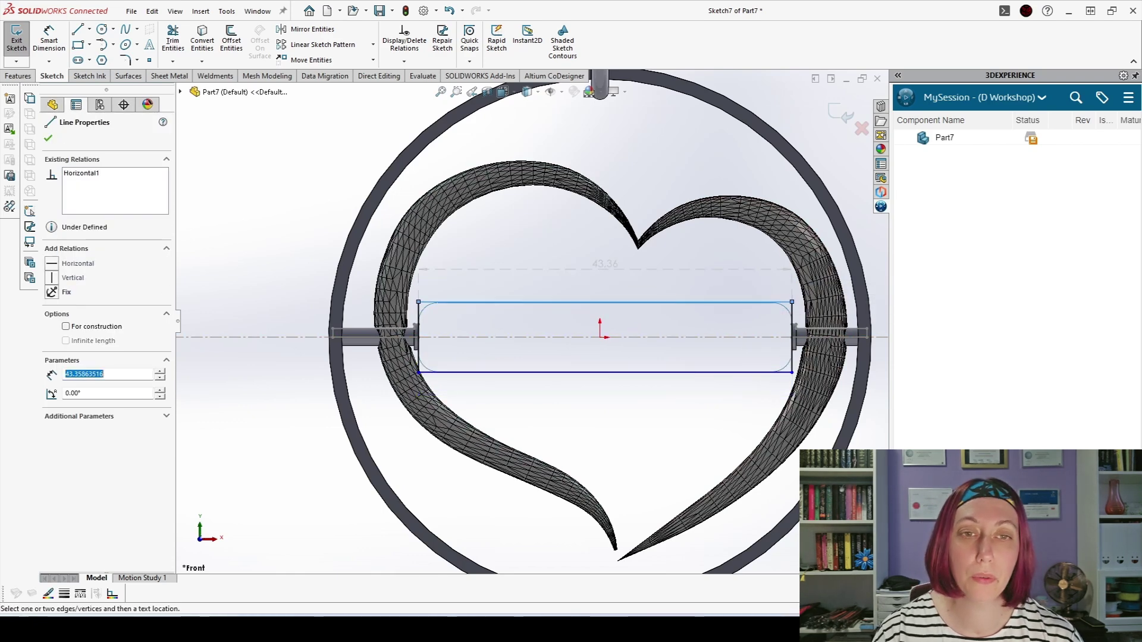
{"action": "left_click", "coordinate": [49, 42]}
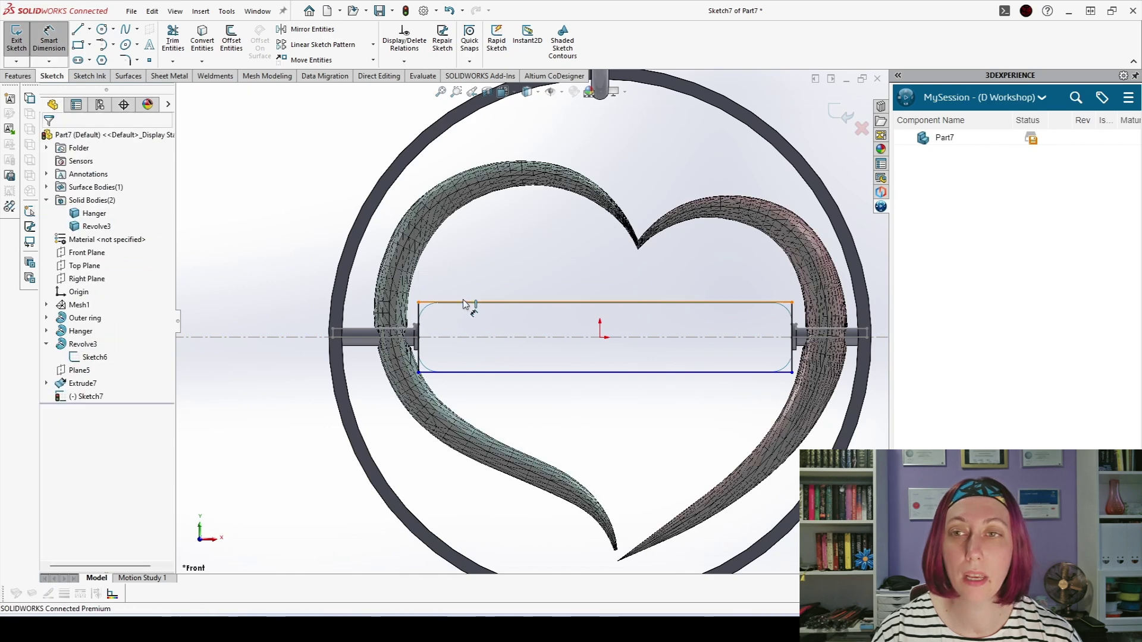
{"action": "left_click", "coordinate": [466, 302]}
{"action": "left_click", "coordinate": [459, 372]}
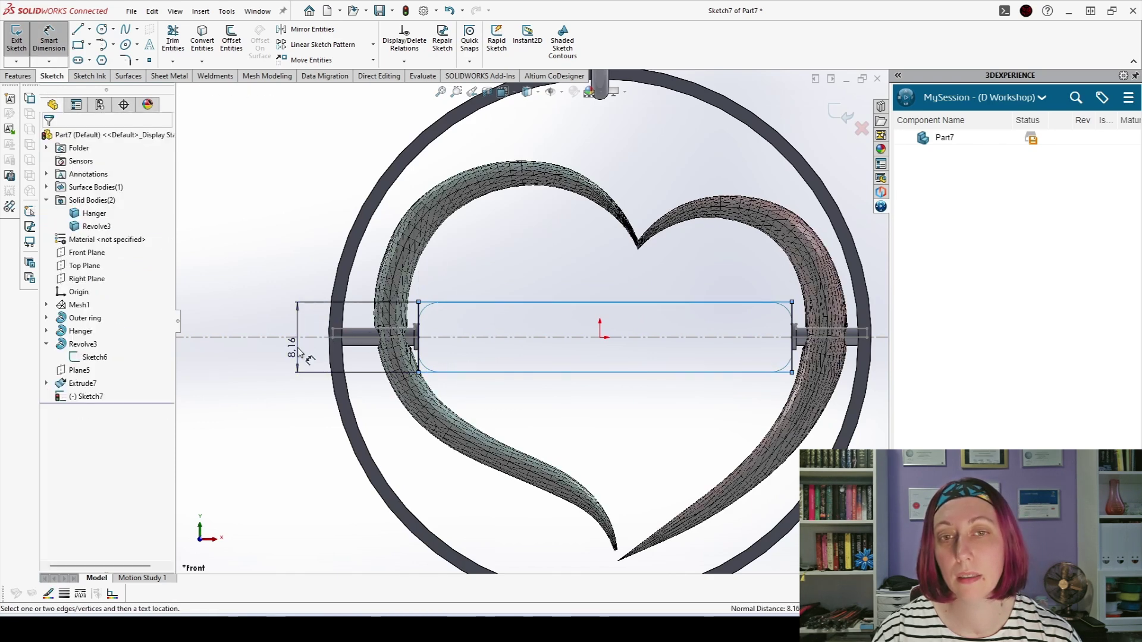
{"action": "left_click", "coordinate": [299, 352]}
{"action": "type", "text": "8"}
{"action": "key", "text": "Return"}
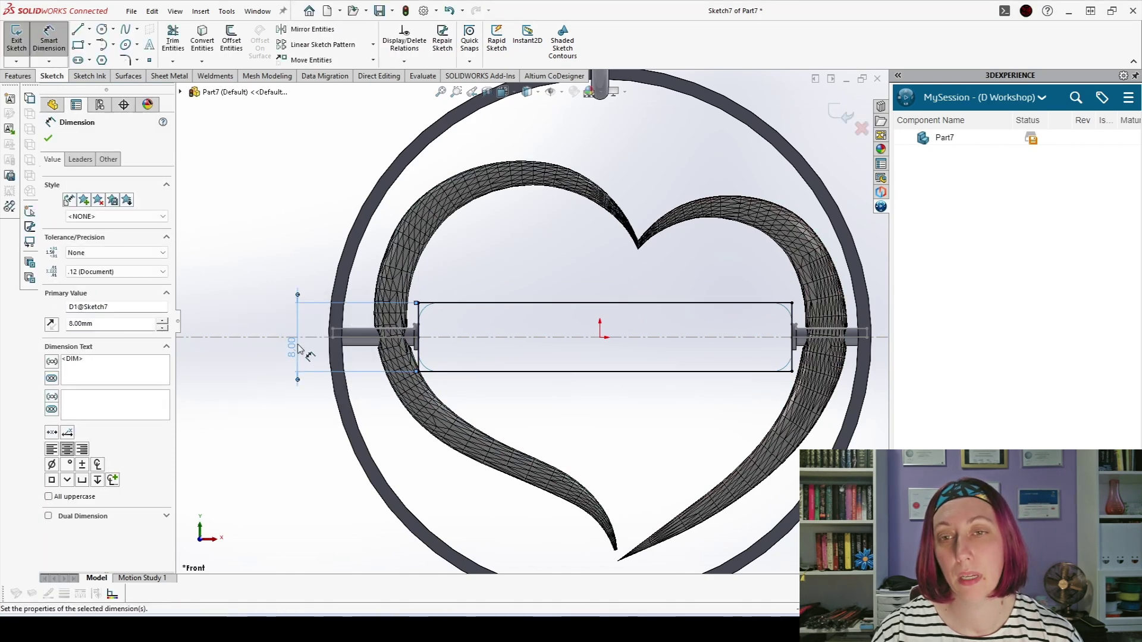
- Fillet all four corners of the plate rectangle with a 2 mm radius, accepting the loss of the midpoint relations
{"action": "left_click", "coordinate": [125, 59]}
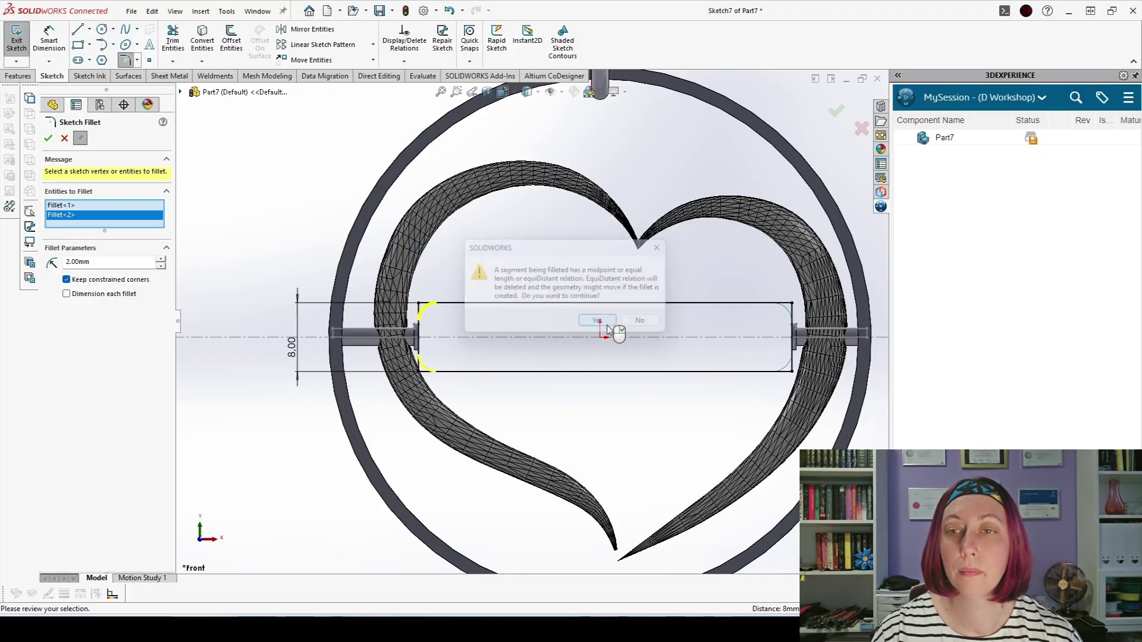
{"action": "left_click", "coordinate": [793, 304]}
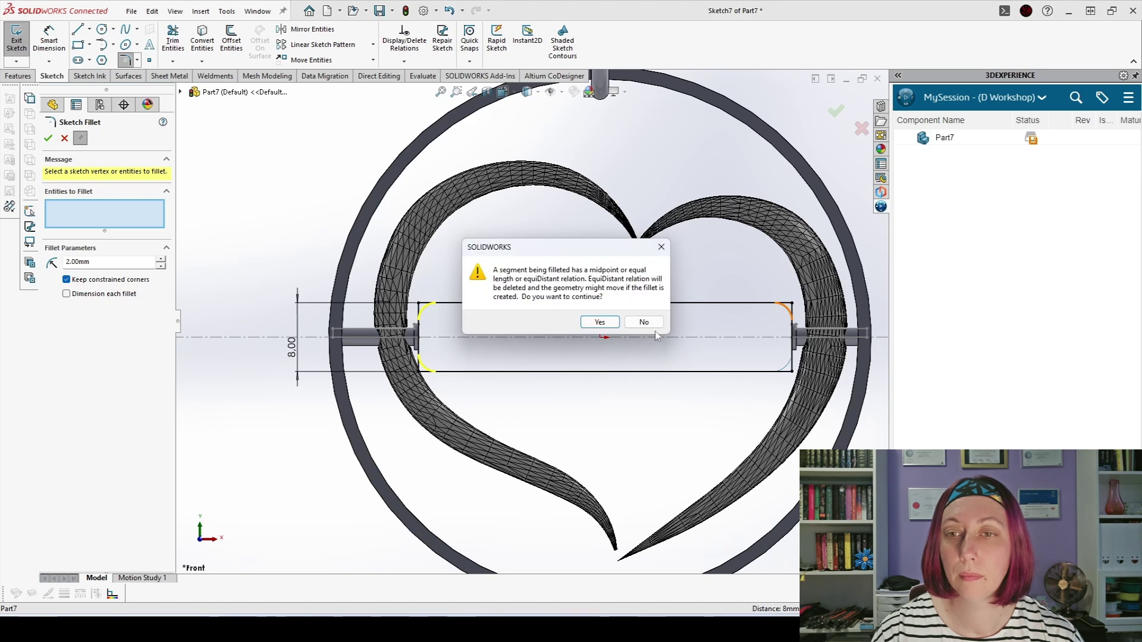
{"action": "left_click", "coordinate": [599, 322]}
{"action": "left_click", "coordinate": [791, 371]}
{"action": "left_click", "coordinate": [598, 322]}
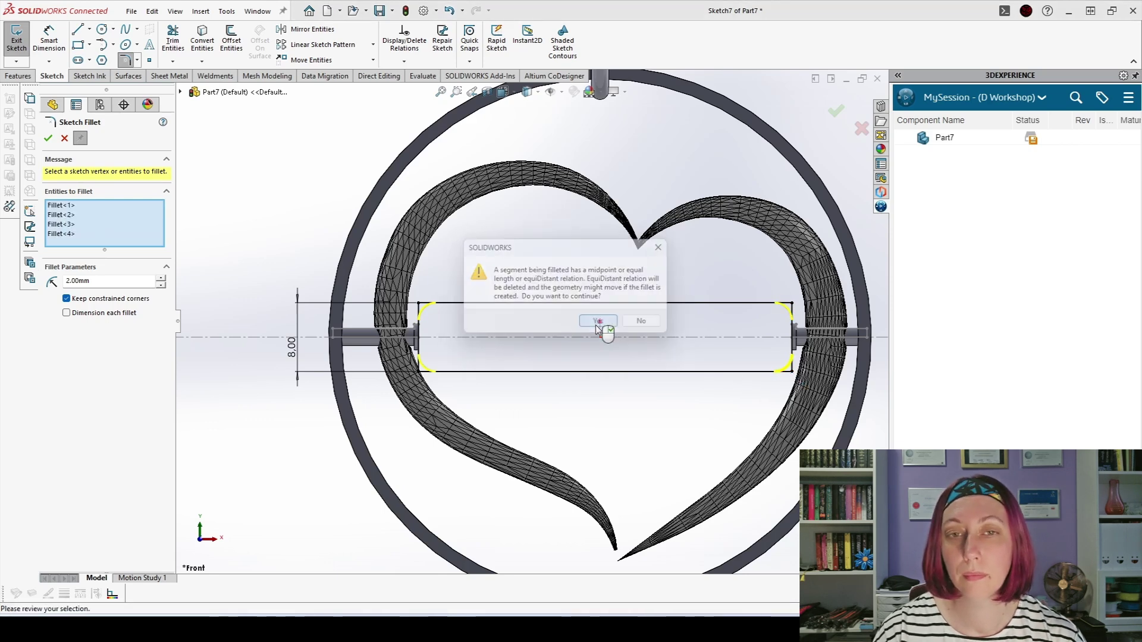
{"action": "left_click", "coordinate": [48, 138]}
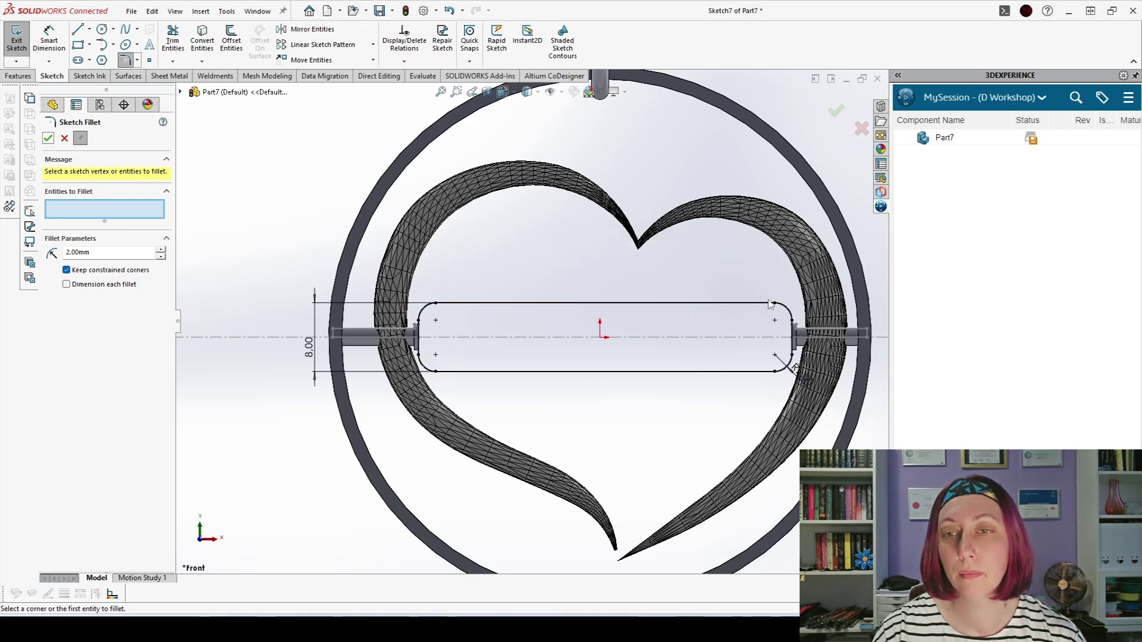
{"action": "middle_click_drag", "start_coordinate": [771, 304], "coordinate": [839, 143]}
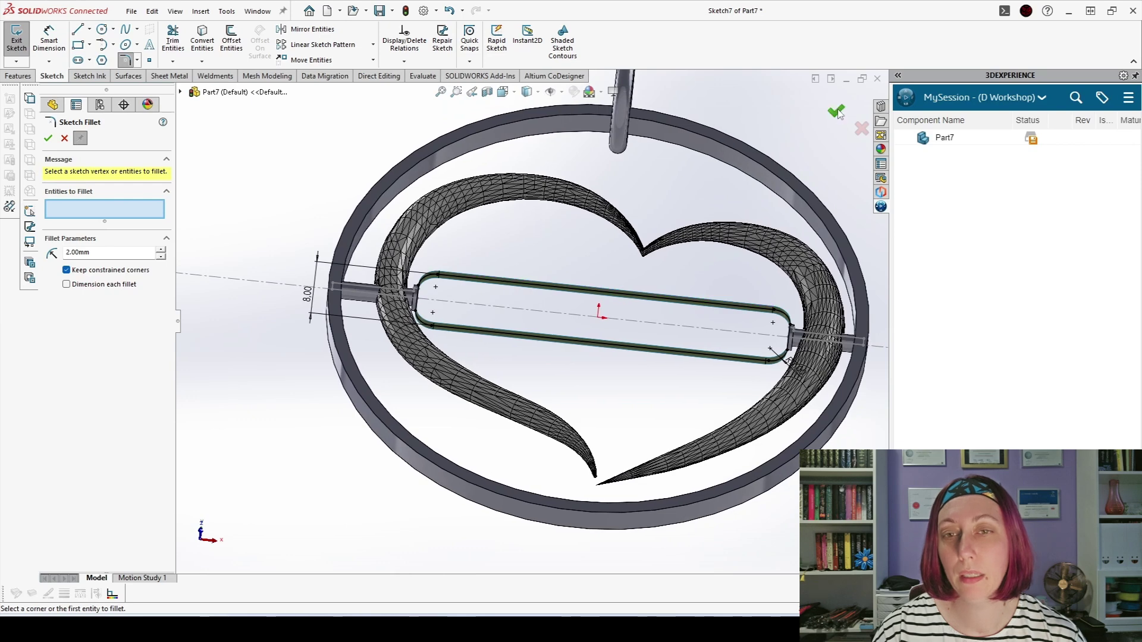
{"action": "left_click", "coordinate": [837, 112]}
- Exit the plate sketch and delete the extracted Extrude7 surface together with its leftover Sketch3
{"action": "left_click", "coordinate": [79, 384]}
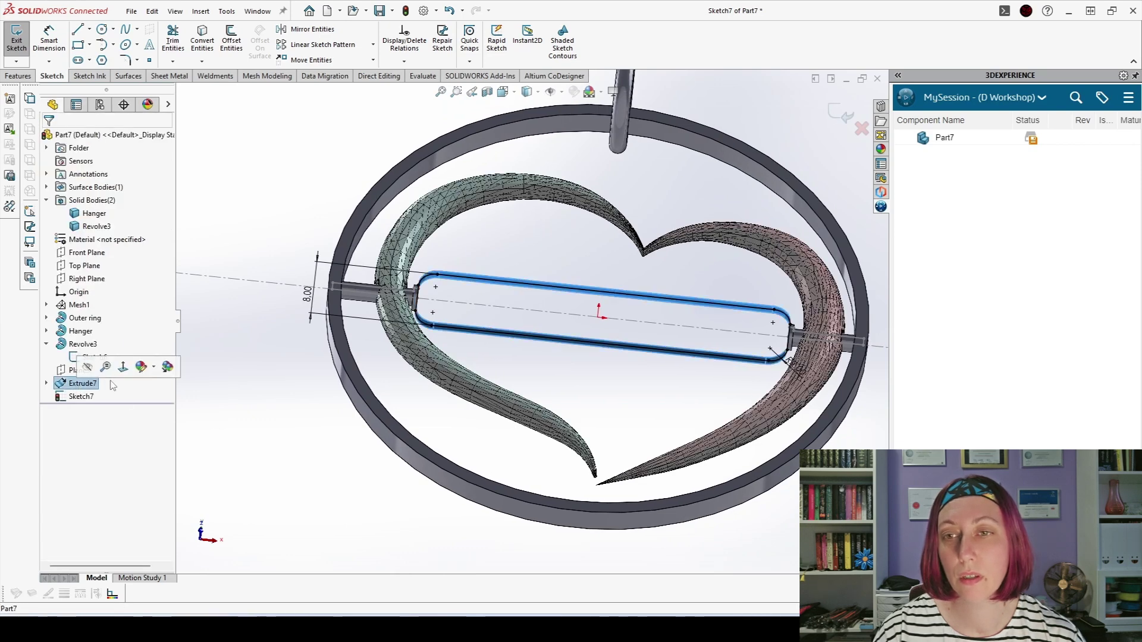
{"action": "left_click", "coordinate": [747, 109]}
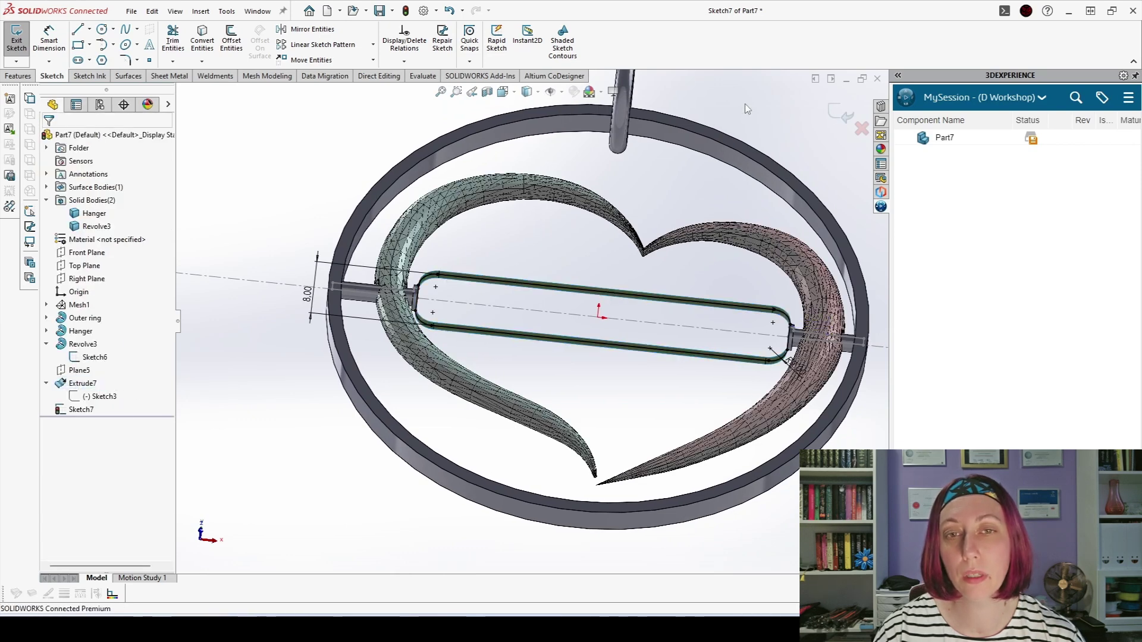
{"action": "left_click", "coordinate": [840, 111]}
{"action": "left_click", "coordinate": [84, 384]}
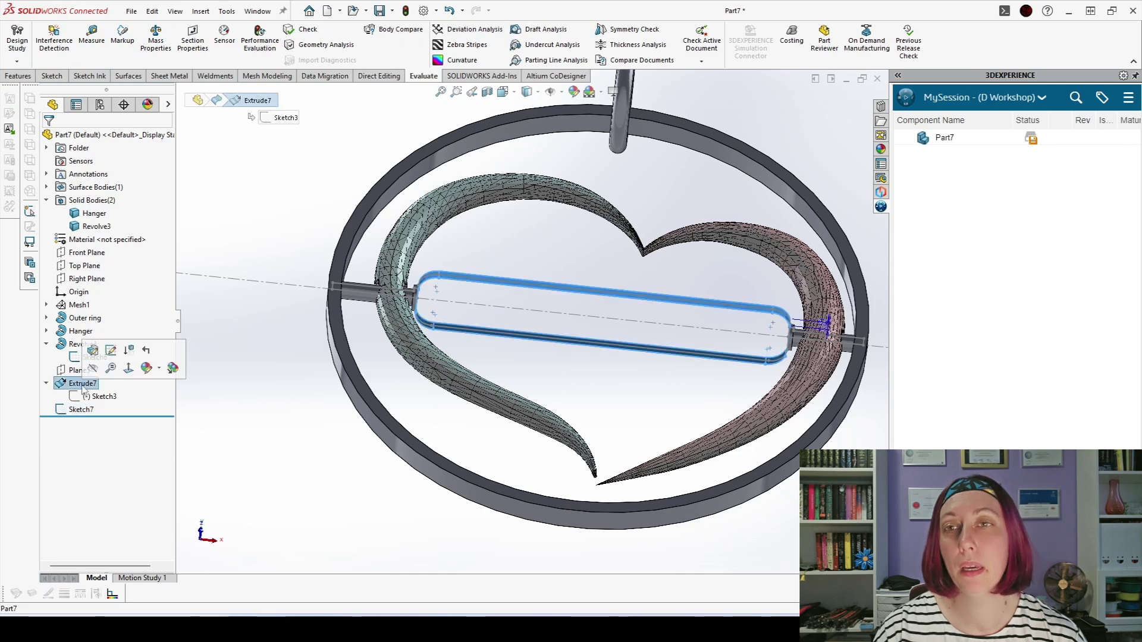
{"action": "key", "text": "Delete"}
{"action": "left_click", "coordinate": [88, 372]}
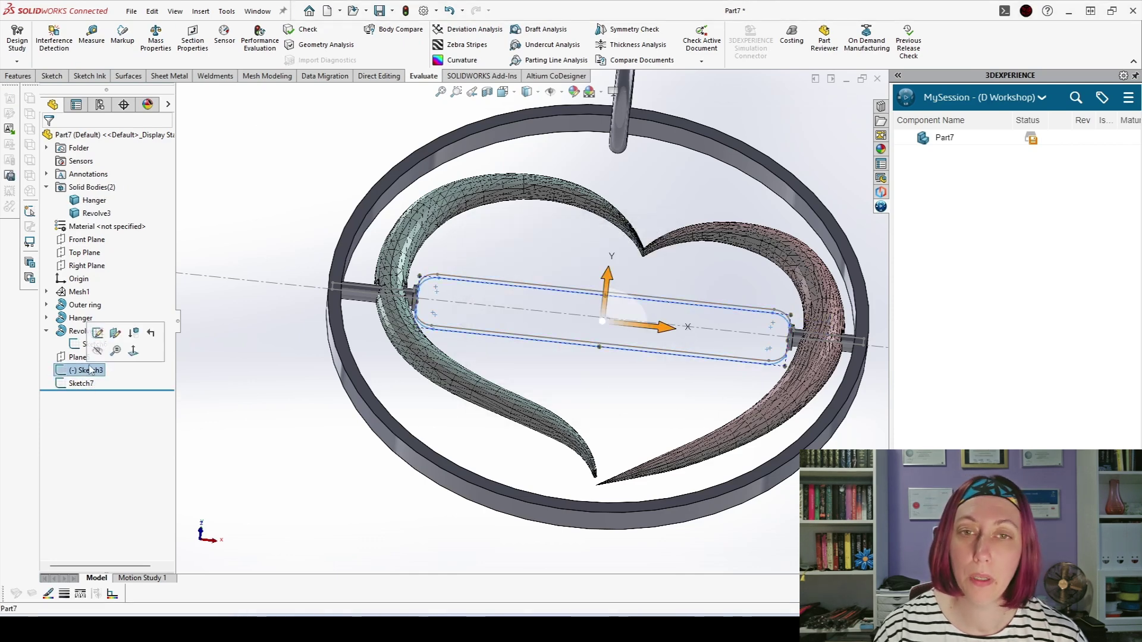
{"action": "key", "text": "Delete"}
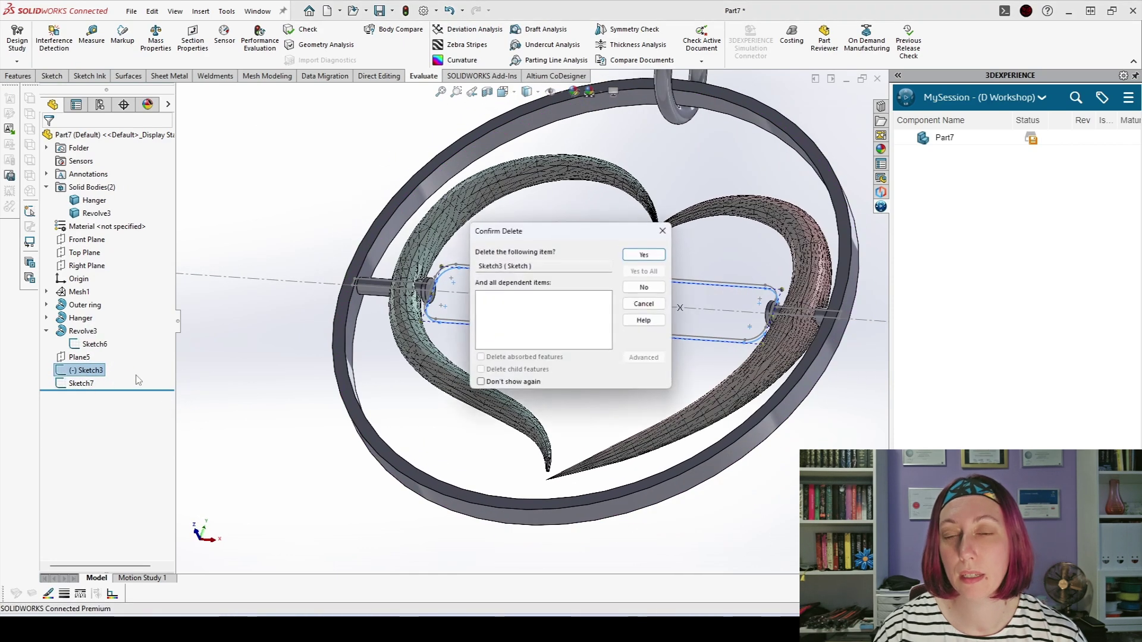
{"action": "key", "text": "Return"}
- Delete the unused Plane5 and hide Sketch6 under the pin revolve
{"action": "left_click", "coordinate": [84, 360]}
{"action": "key", "text": "Delete"}
{"action": "key", "text": "Return"}
{"action": "left_click", "coordinate": [91, 345]}
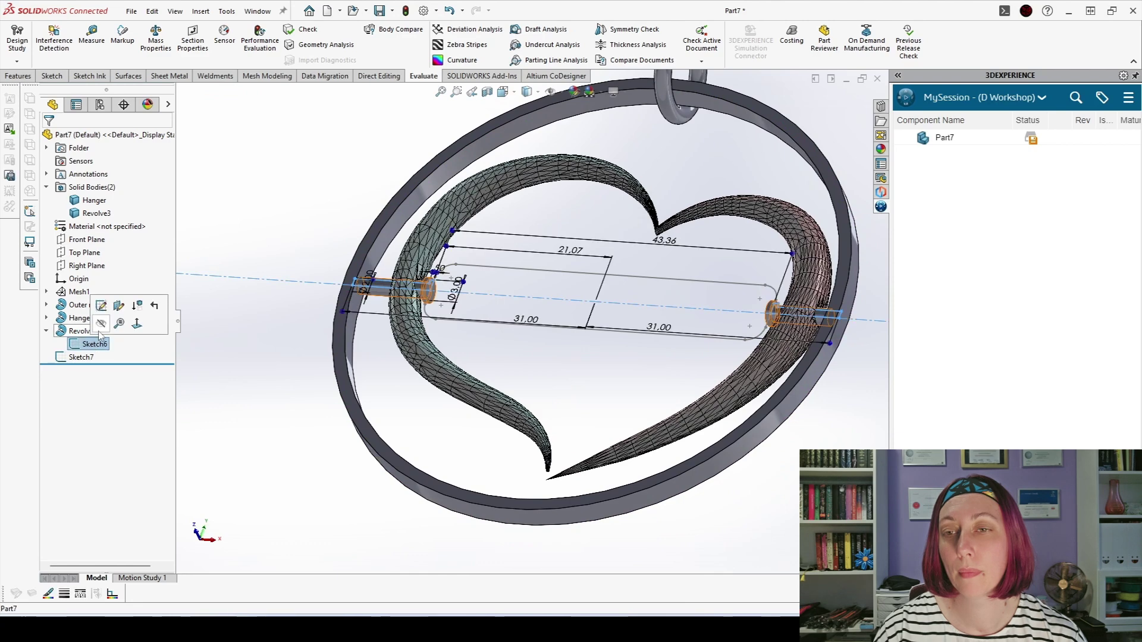
{"action": "left_click", "coordinate": [101, 325]}
- Extrude Sketch7 as a Mid Plane boss 1 mm deep, merging it only with the Revolve3 ring-and-pin body
{"action": "left_click", "coordinate": [80, 344]}
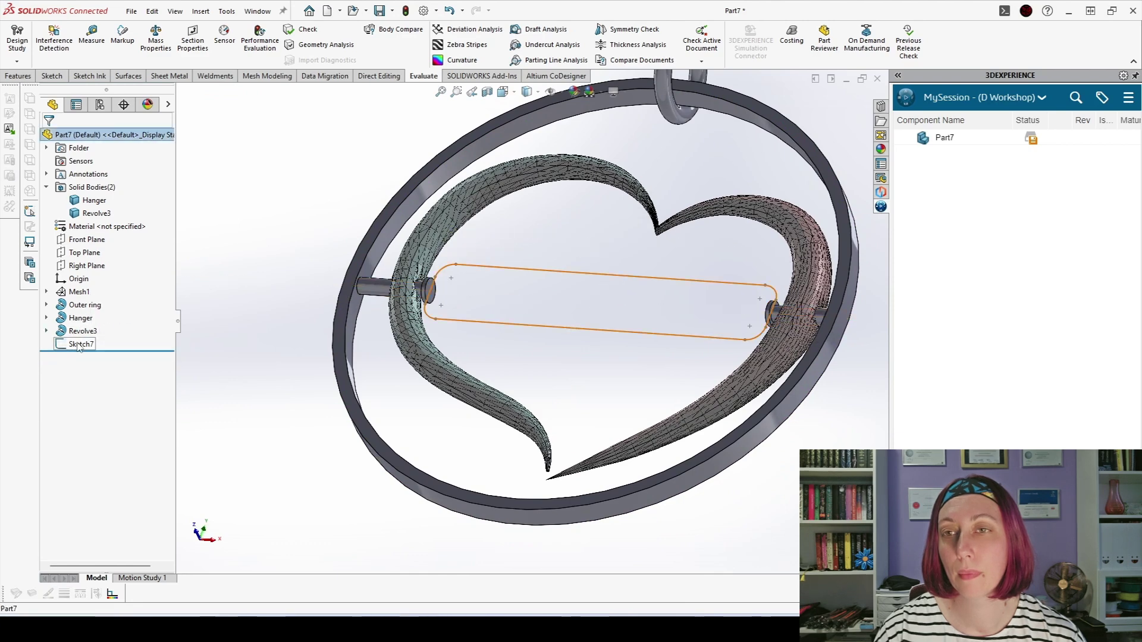
{"action": "left_click", "coordinate": [18, 76]}
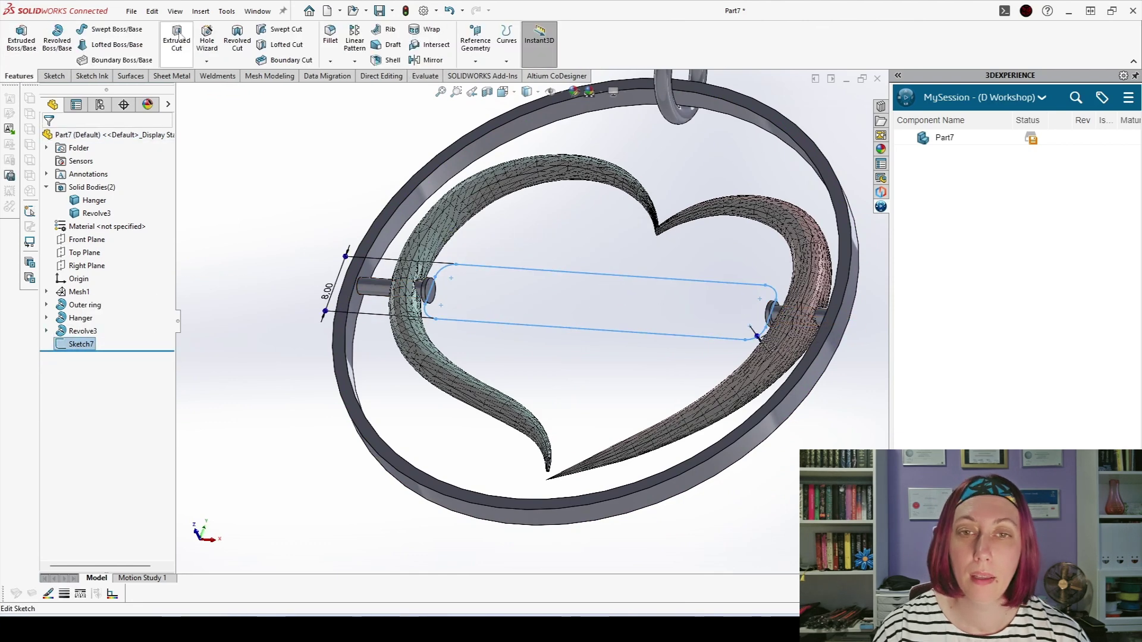
{"action": "left_click", "coordinate": [21, 37]}
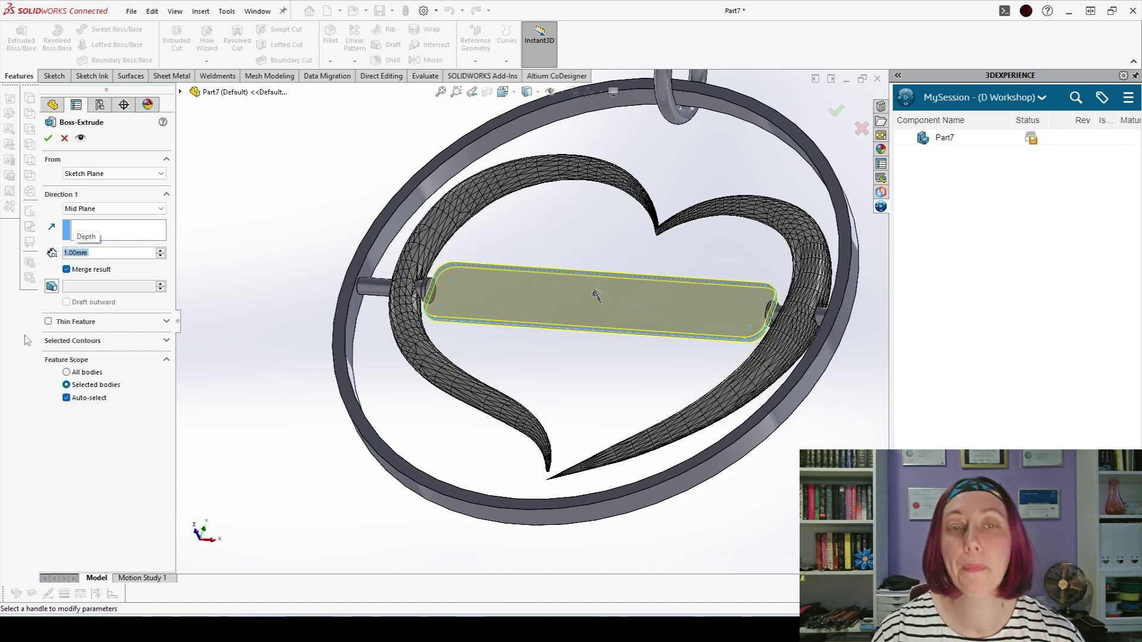
{"action": "left_click", "coordinate": [83, 398]}
{"action": "left_click", "coordinate": [338, 361]}
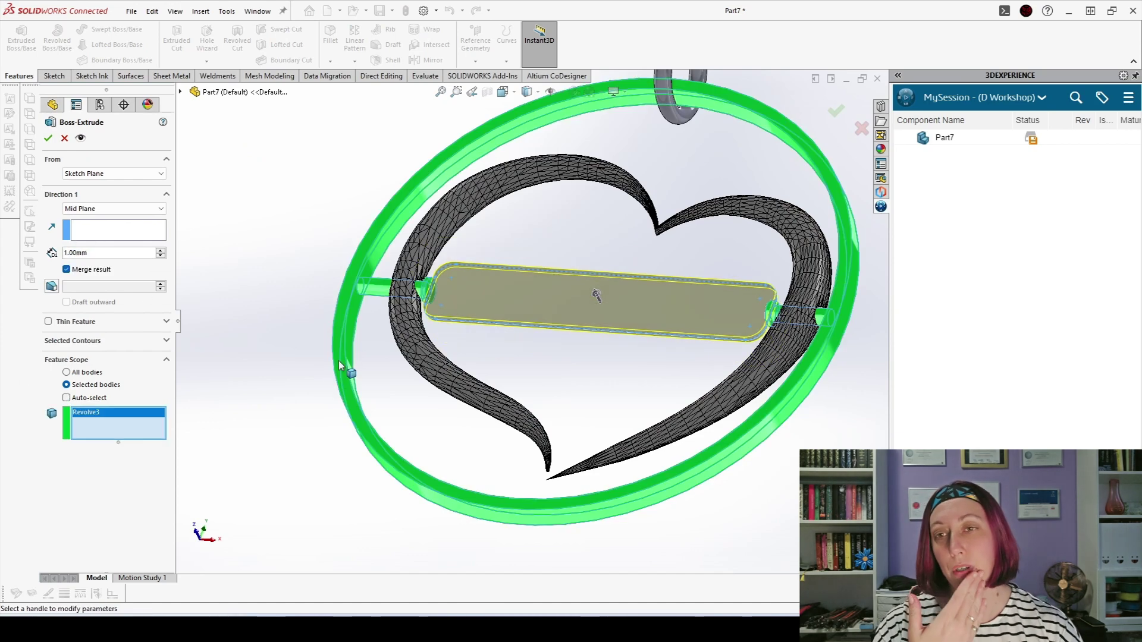
{"action": "left_click", "coordinate": [48, 139]}
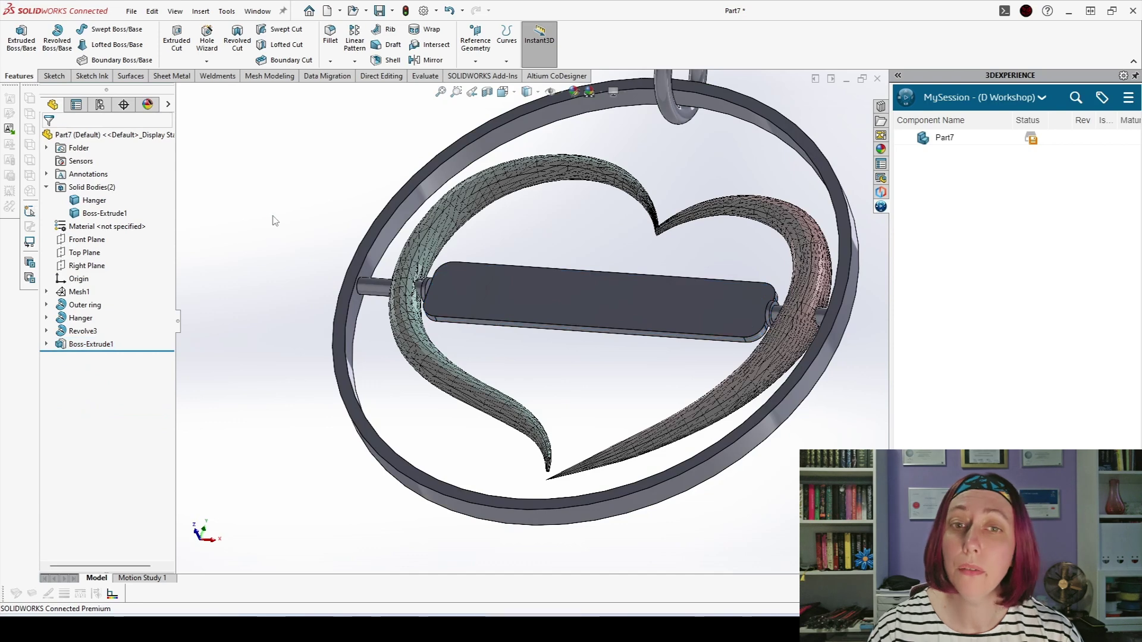
{"action": "key", "text": "ctrl+1"}
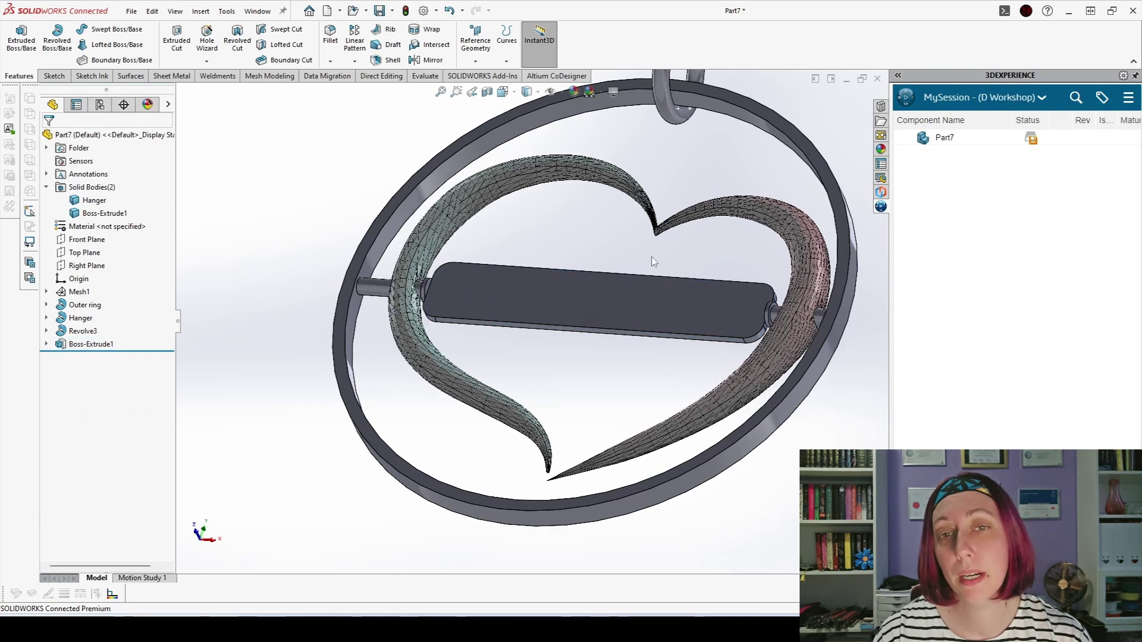
- Hide the Hanger and Boss-Extrude1 solid bodies so only the heart mesh remains in the front view
{"action": "left_click", "coordinate": [94, 201]}
{"action": "left_click", "coordinate": [97, 212]}
{"action": "left_click", "coordinate": [215, 233]}
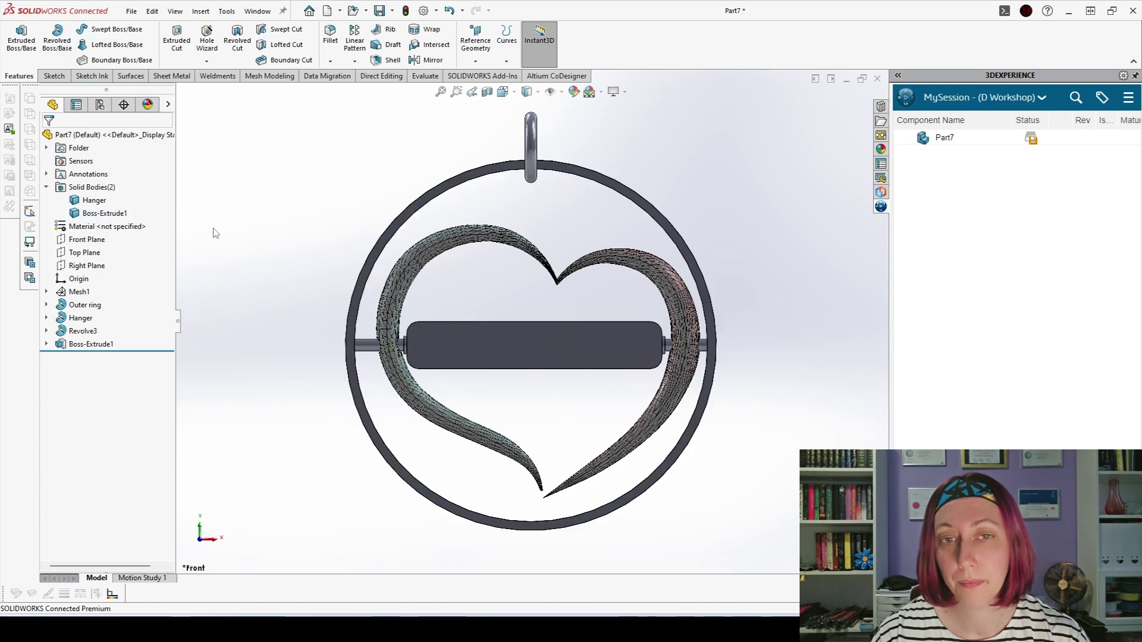
{"action": "left_click", "coordinate": [93, 201]}
{"action": "left_click", "coordinate": [98, 182]}
{"action": "left_click", "coordinate": [101, 213]}
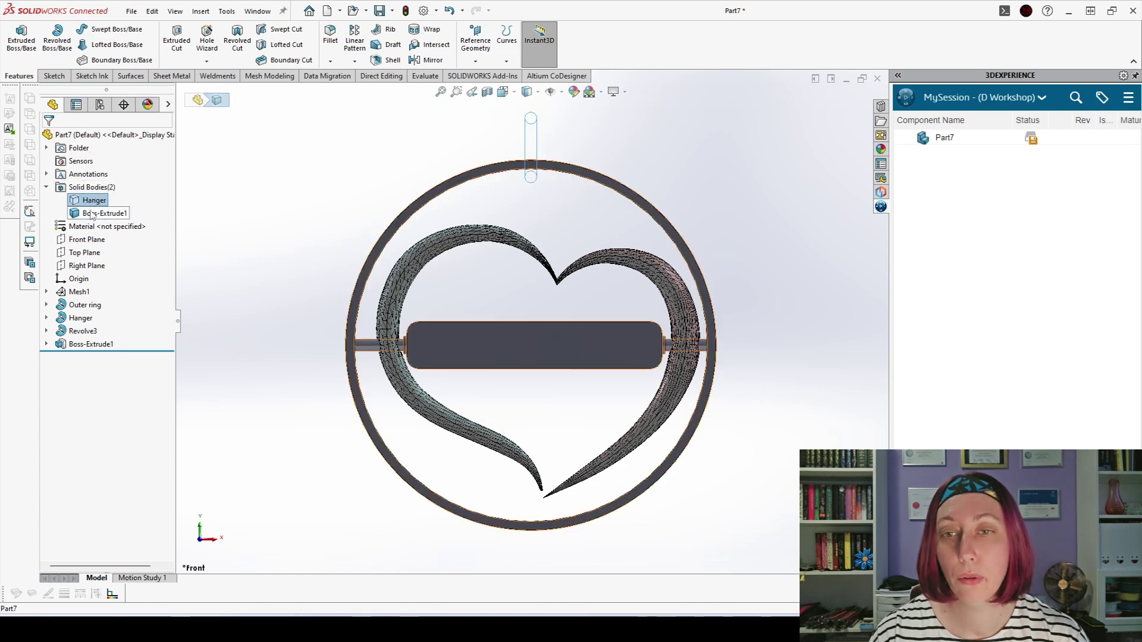
{"action": "left_click", "coordinate": [108, 194]}
- Delete Sub-mesh12 through Sub-mesh15, Salient Sub-mesh6 and Sub-mesh29 from Mesh1
{"action": "left_click", "coordinate": [47, 292]}
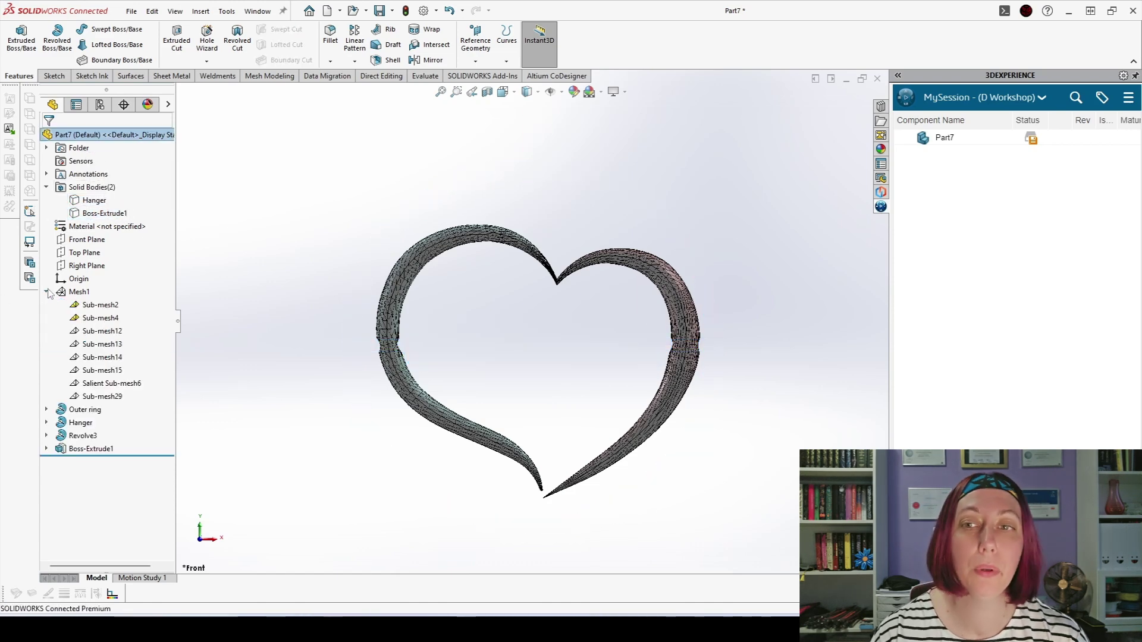
{"action": "left_click", "coordinate": [100, 331]}
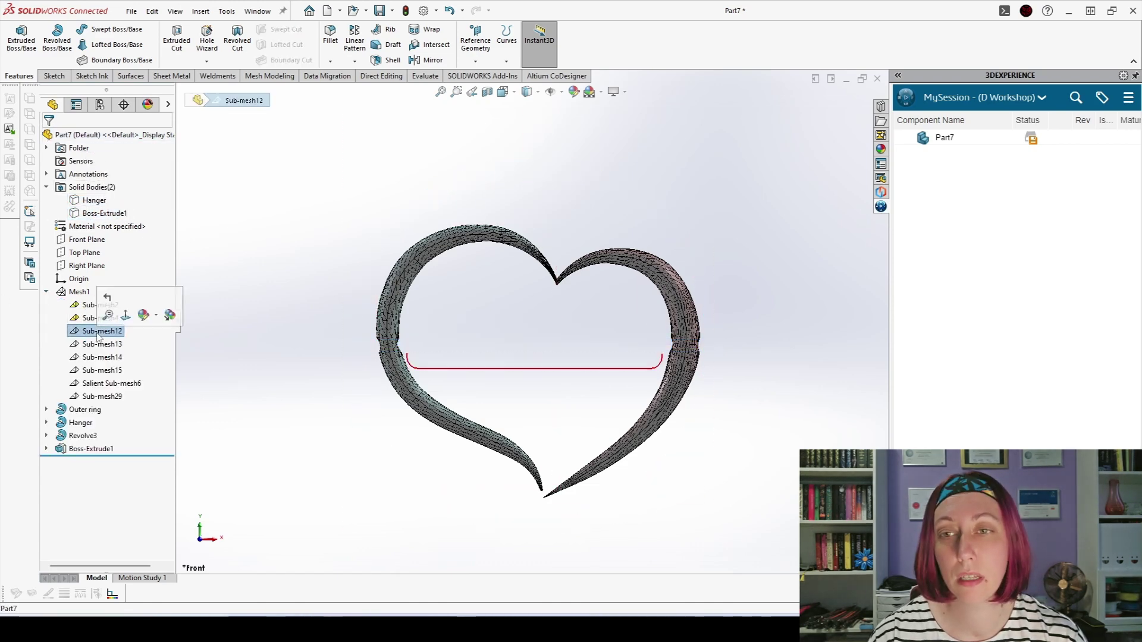
{"action": "left_click", "coordinate": [94, 397], "text": "shift"}
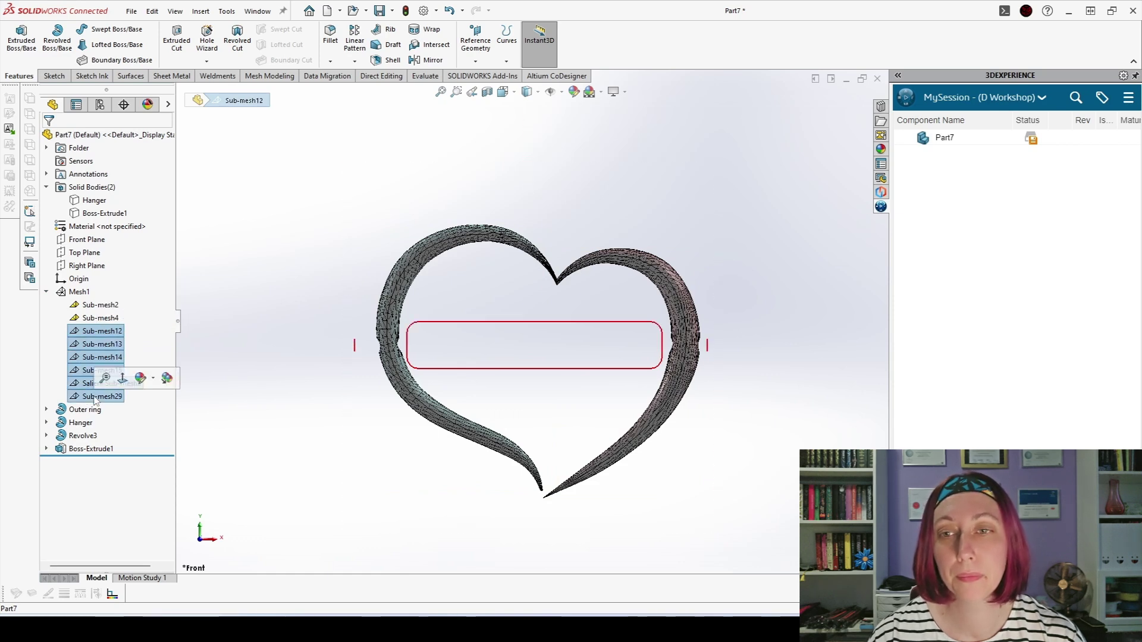
{"action": "right_click", "coordinate": [93, 396]}
{"action": "left_click", "coordinate": [116, 421]}
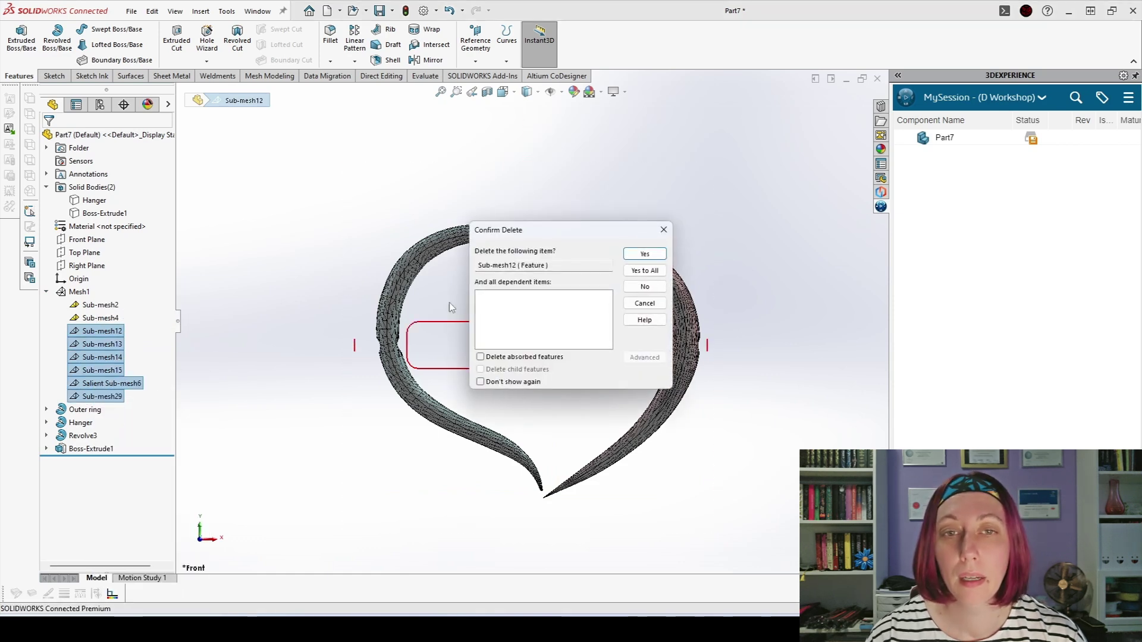
{"action": "left_click", "coordinate": [643, 254]}
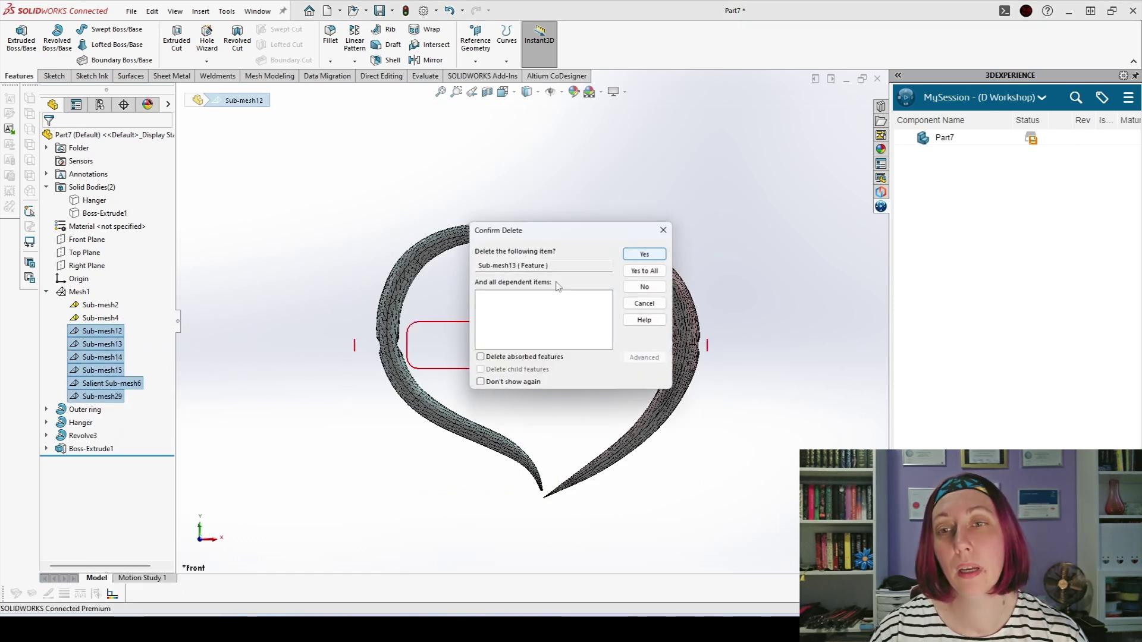
{"action": "left_click", "coordinate": [645, 271]}
- Hide Sub-mesh2, the right half of the heart, leaving only Sub-mesh4 shown
{"action": "left_click", "coordinate": [88, 305]}
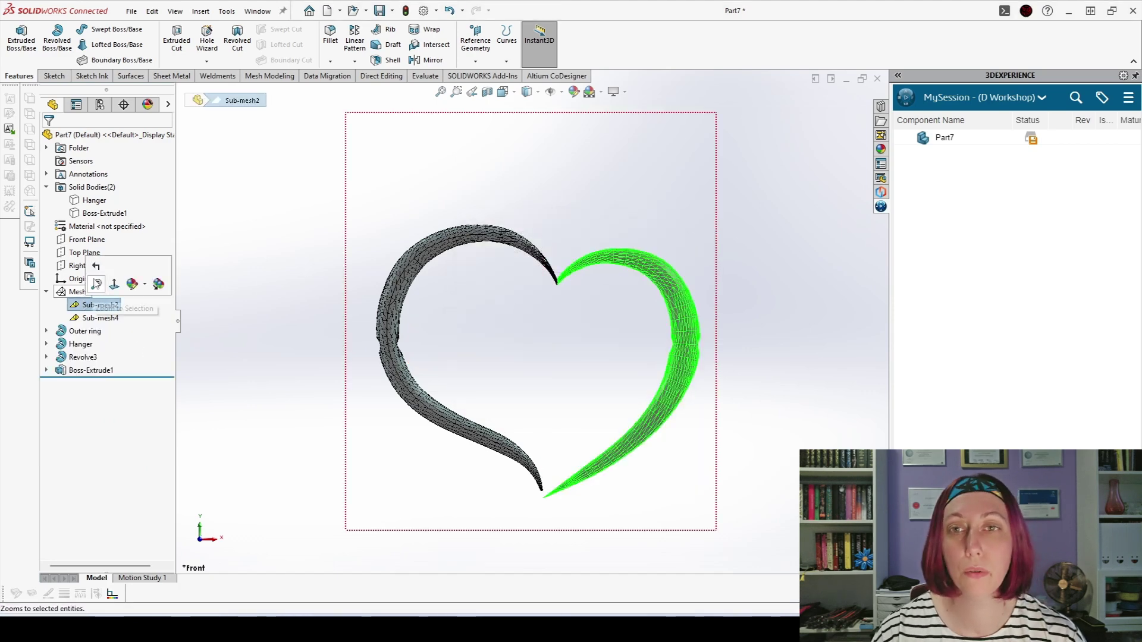
{"action": "left_click", "coordinate": [209, 322]}
{"action": "left_click", "coordinate": [100, 304]}
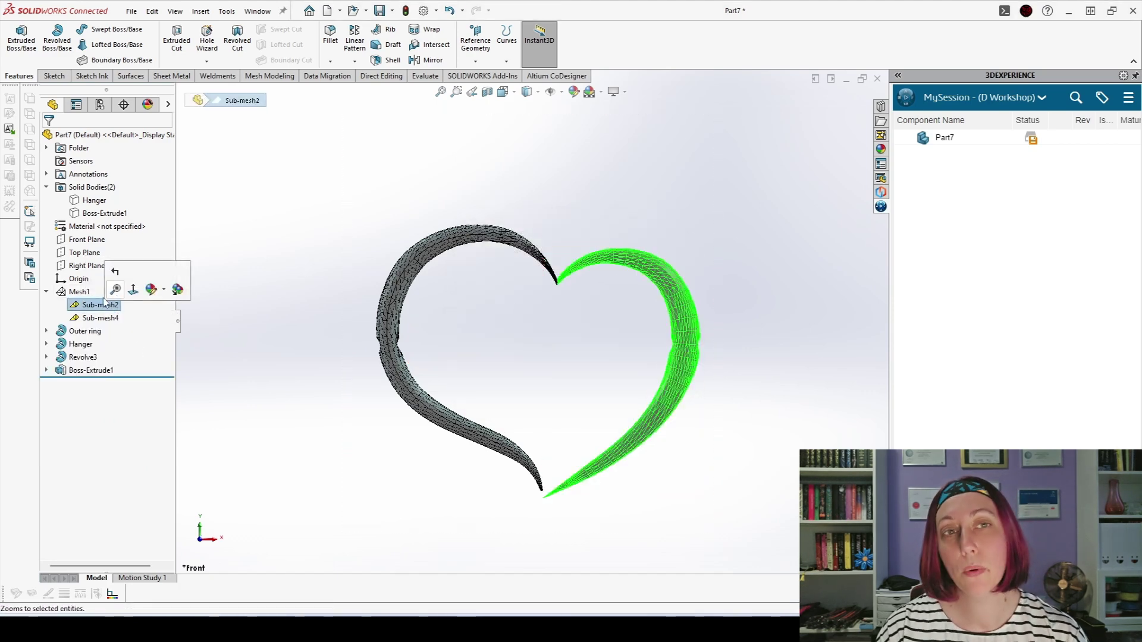
{"action": "right_click", "coordinate": [105, 303]}
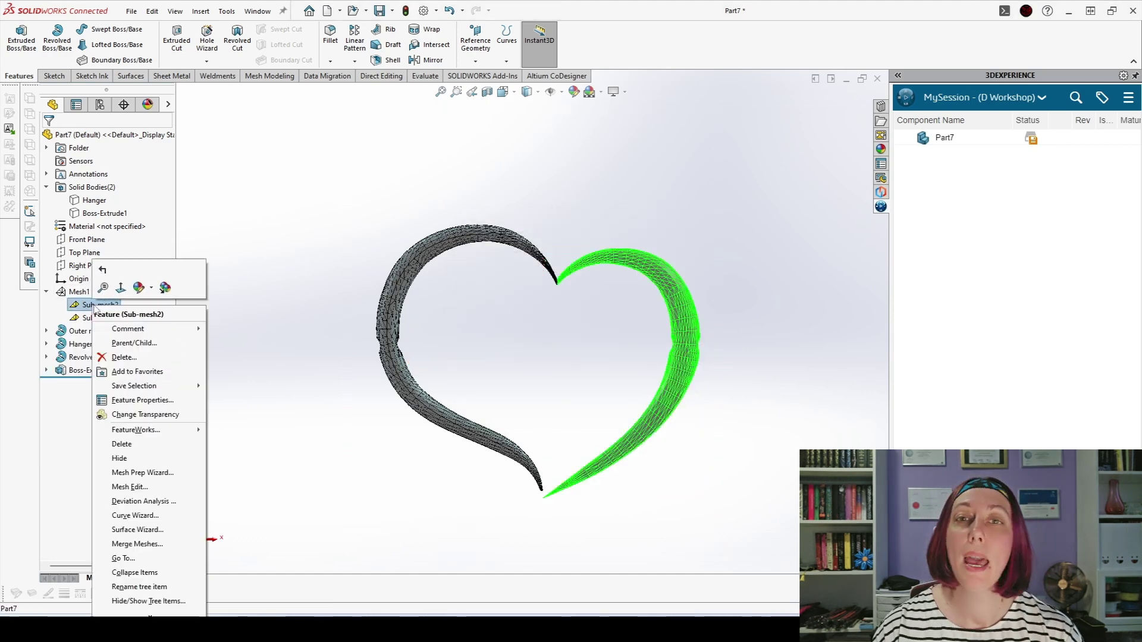
{"action": "left_click", "coordinate": [116, 446]}
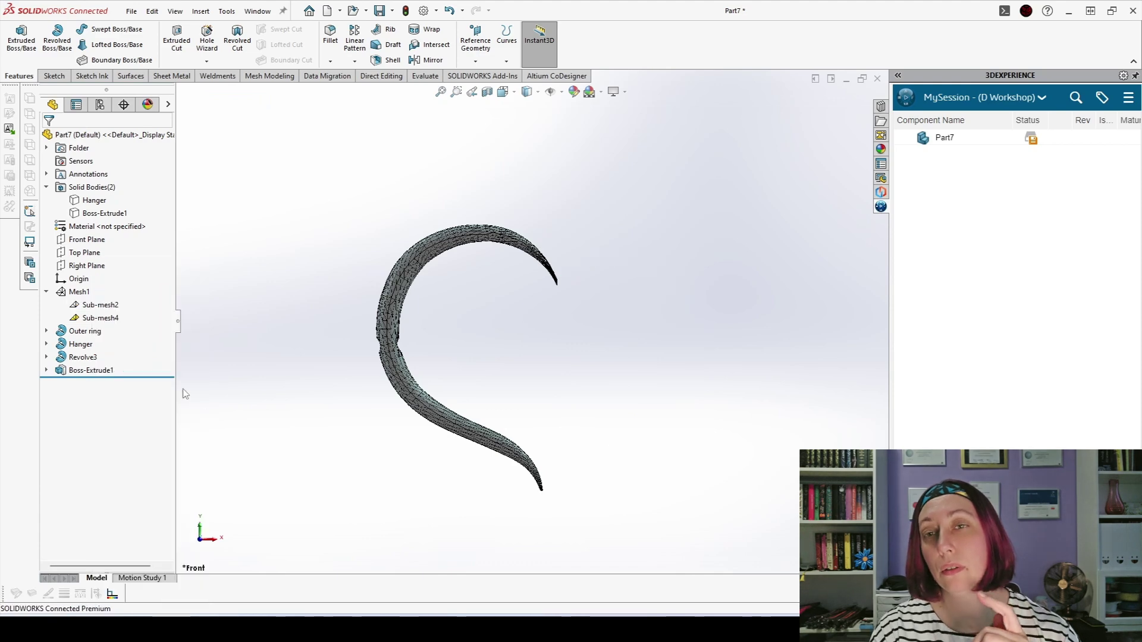
{"action": "left_click", "coordinate": [226, 10]}
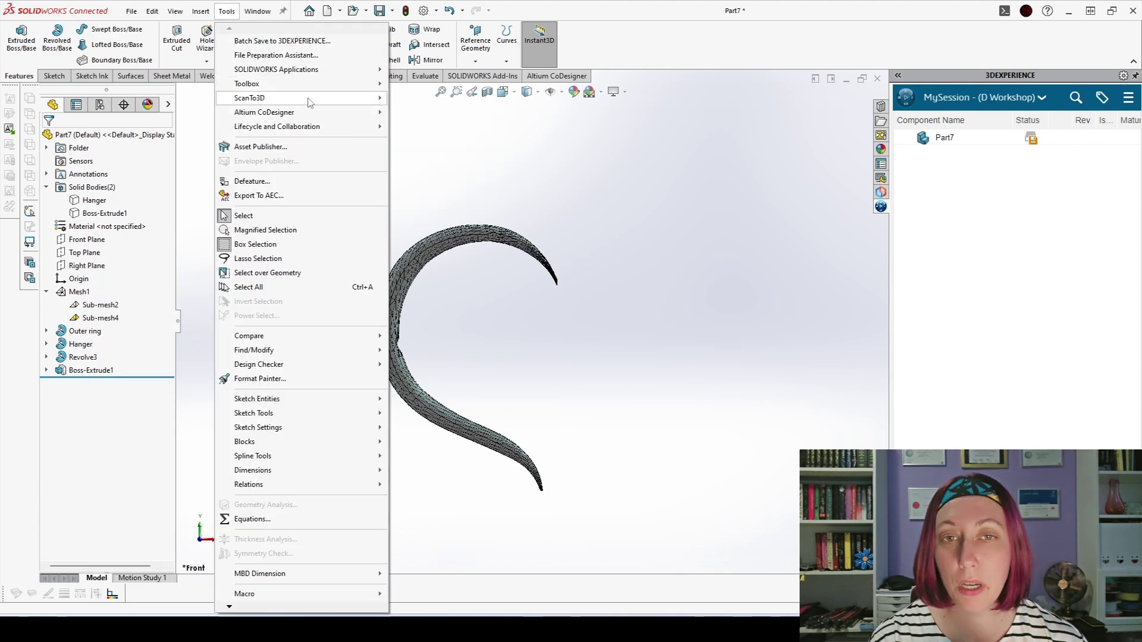
{"action": "mouse_move", "coordinate": [308, 101]}
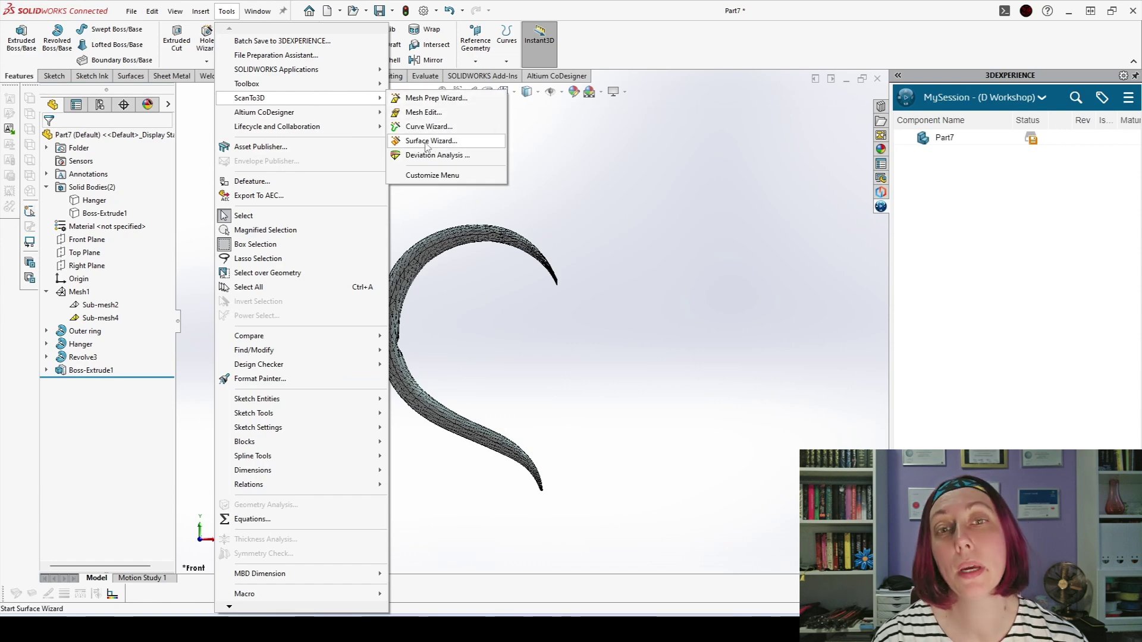
{"action": "left_click", "coordinate": [428, 144]}
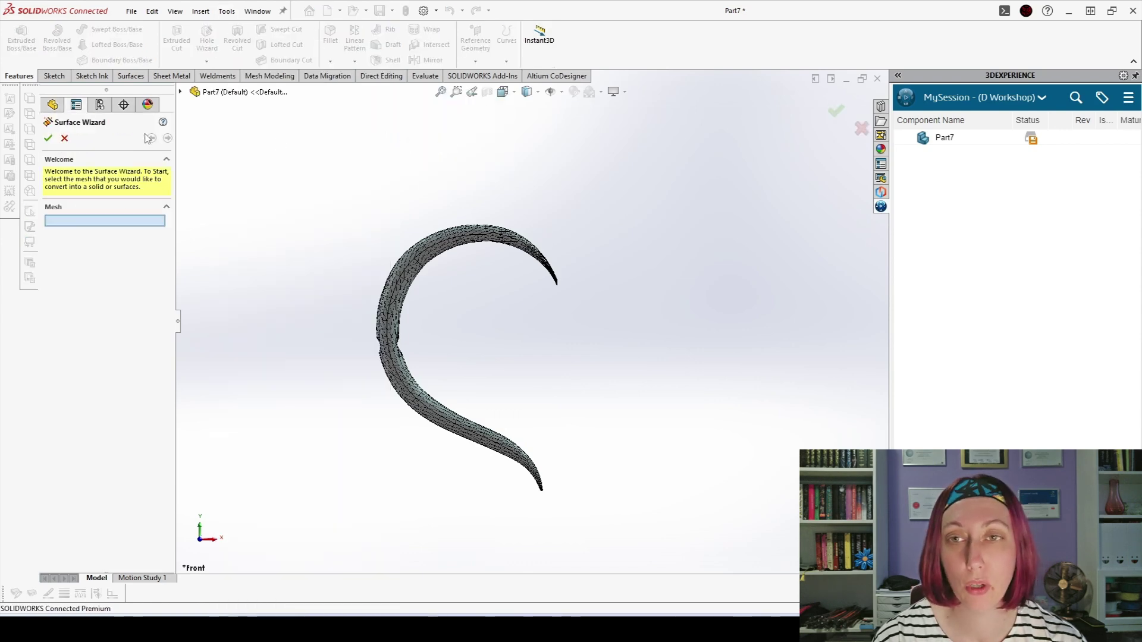
{"action": "left_click", "coordinate": [65, 138]}
- Load the left heart half into the ScanTo3D Mesh Prep Wizard and keep its orientation method at None
{"action": "left_click", "coordinate": [228, 12]}
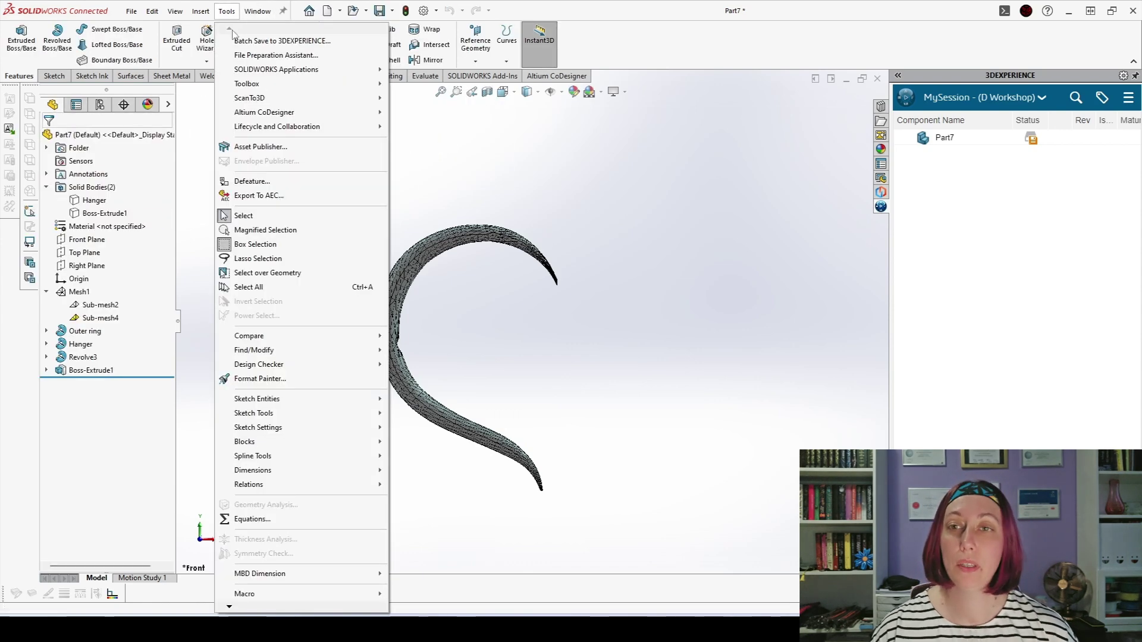
{"action": "mouse_move", "coordinate": [267, 93]}
{"action": "left_click", "coordinate": [426, 97]}
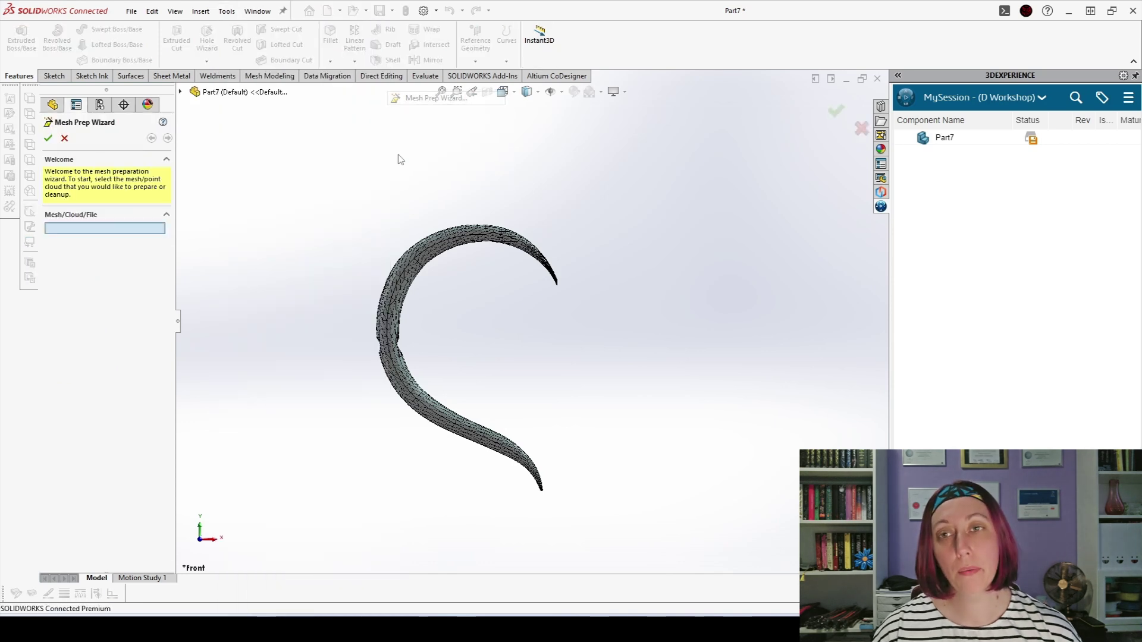
{"action": "left_click", "coordinate": [408, 254]}
{"action": "left_click", "coordinate": [168, 138]}
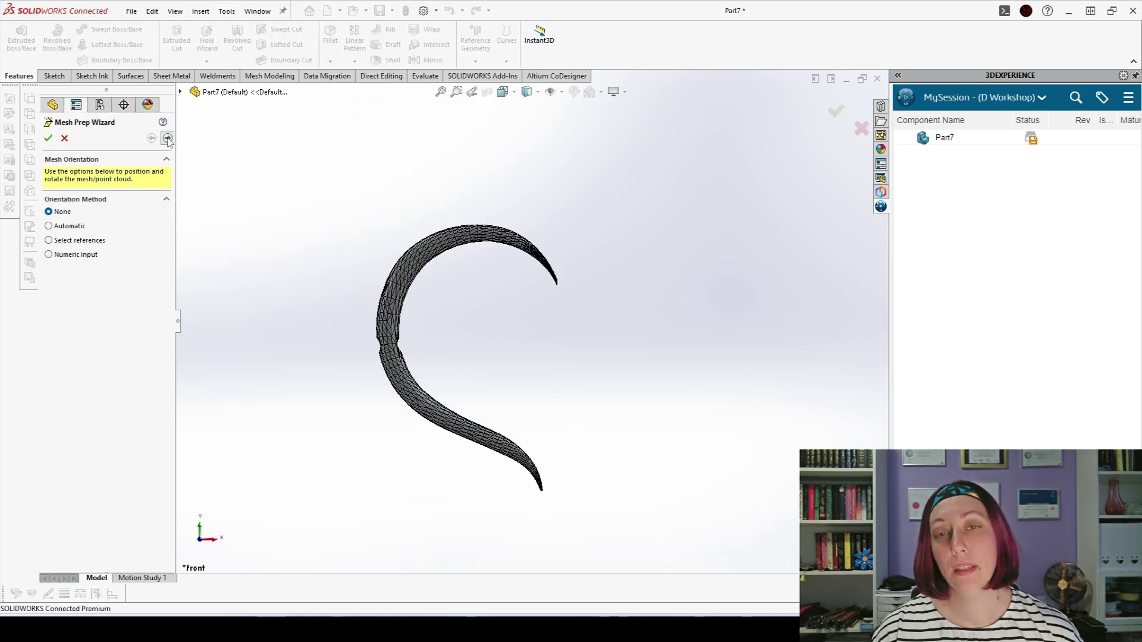
{"action": "left_click", "coordinate": [167, 139]}
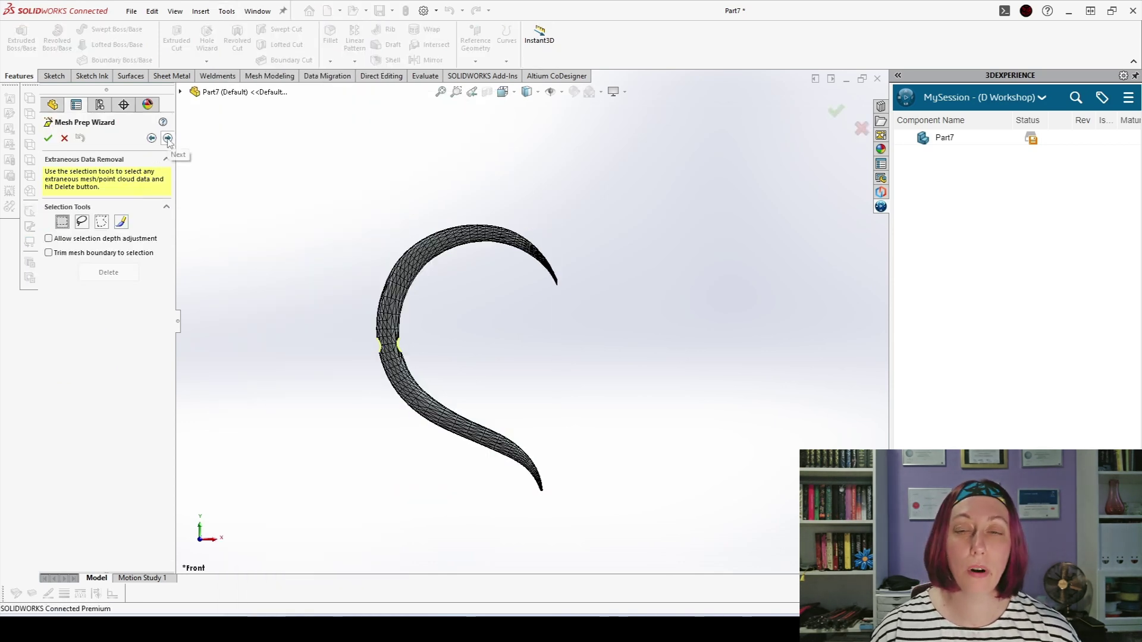
- Pass the cleanup stages without removing or smoothing data, fill both detected holes, and continue into the Surface Wizard
{"action": "left_click", "coordinate": [168, 138]}
{"action": "left_click", "coordinate": [167, 139]}
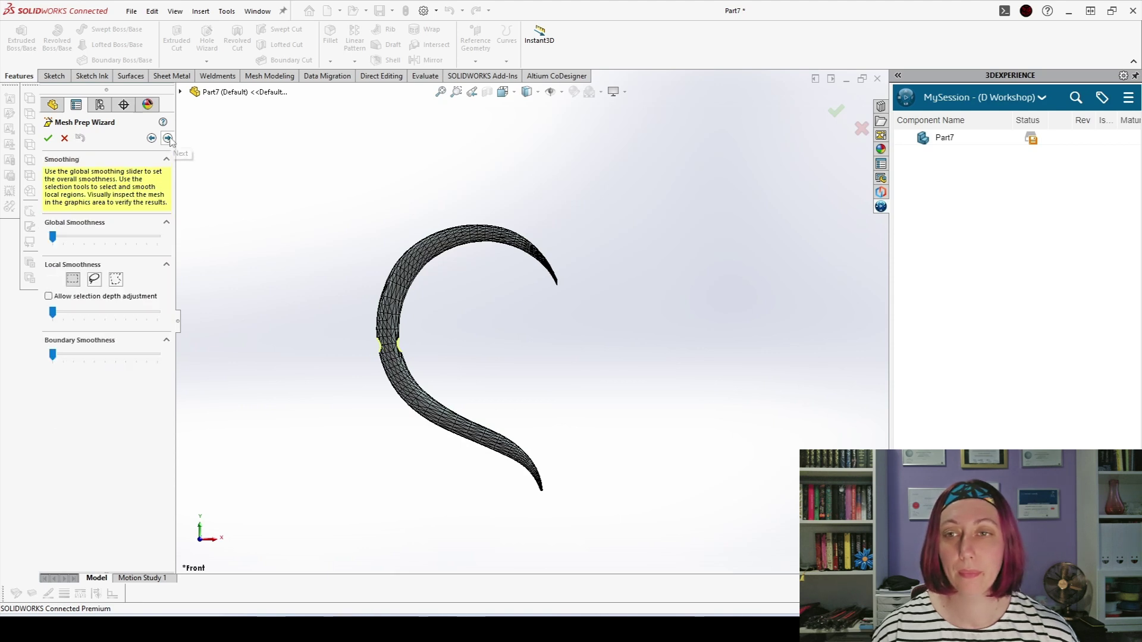
{"action": "left_click", "coordinate": [168, 139]}
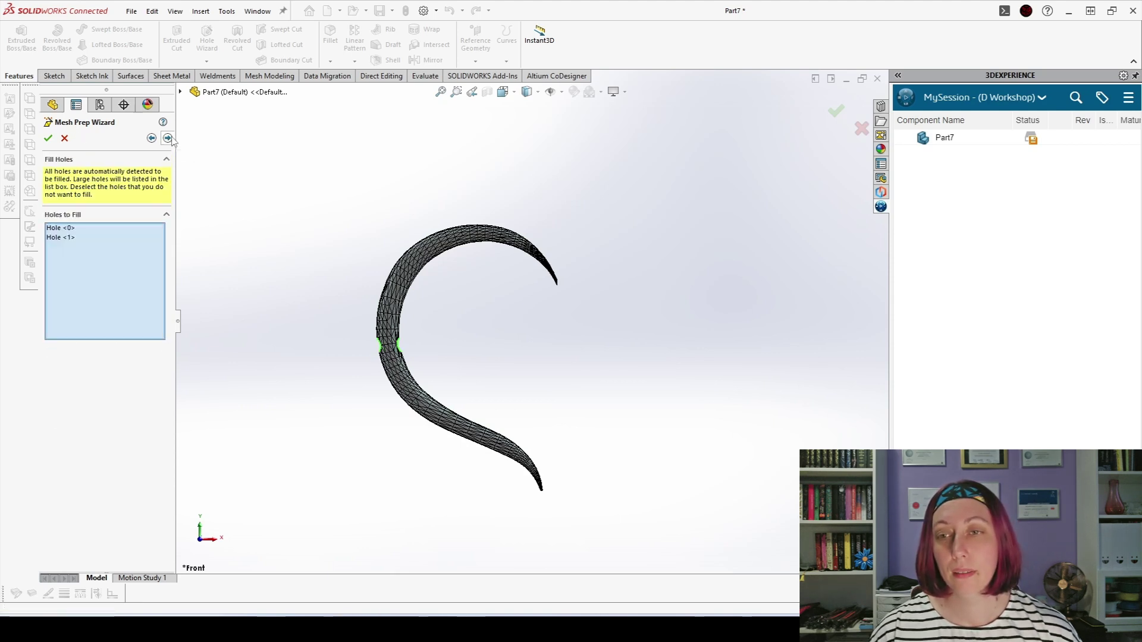
{"action": "left_click", "coordinate": [168, 138]}
{"action": "left_click", "coordinate": [168, 138]}
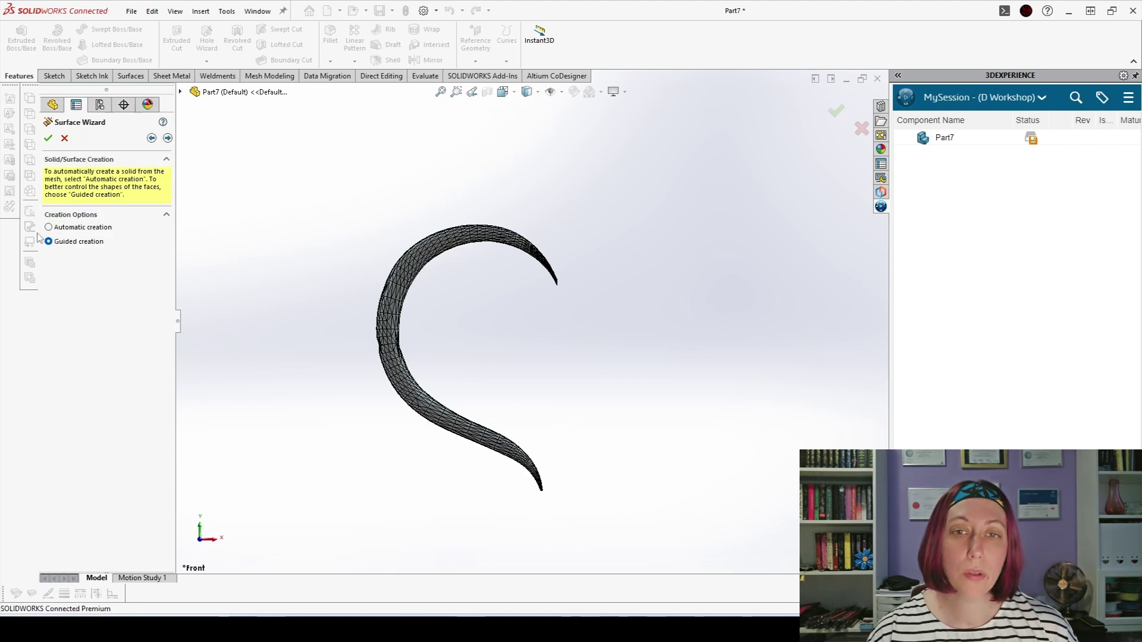
- Choose automatic creation, lower the surface detail to about a quarter of its range, and update the surface preview
{"action": "left_click", "coordinate": [167, 138]}
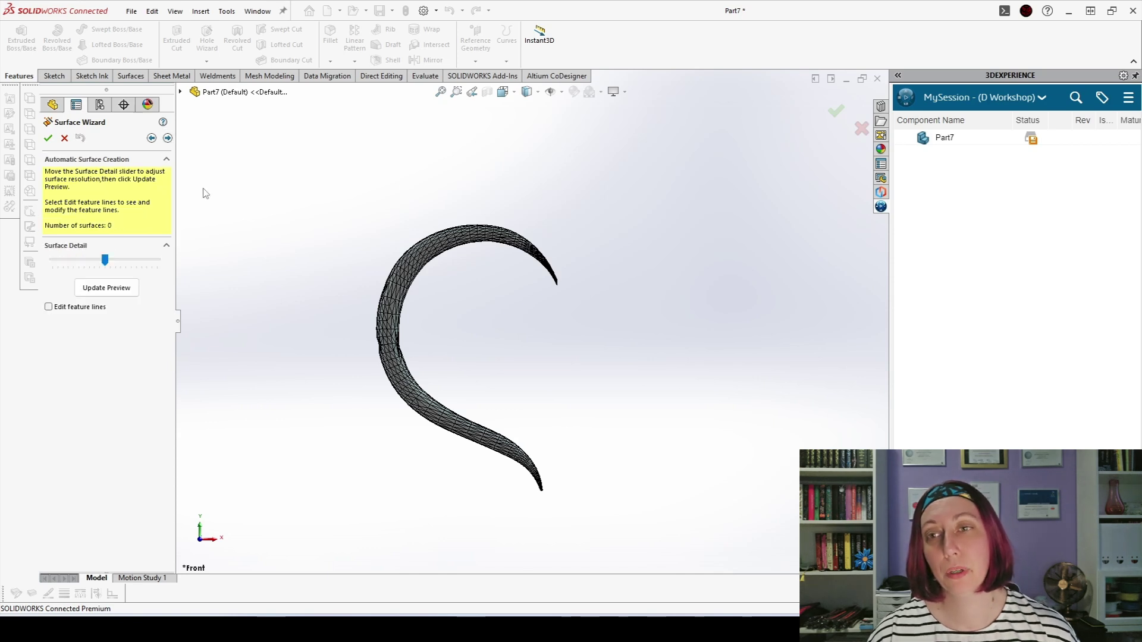
{"action": "left_click_drag", "start_coordinate": [143, 262], "coordinate": [79, 261]}
{"action": "left_click", "coordinate": [106, 288]}
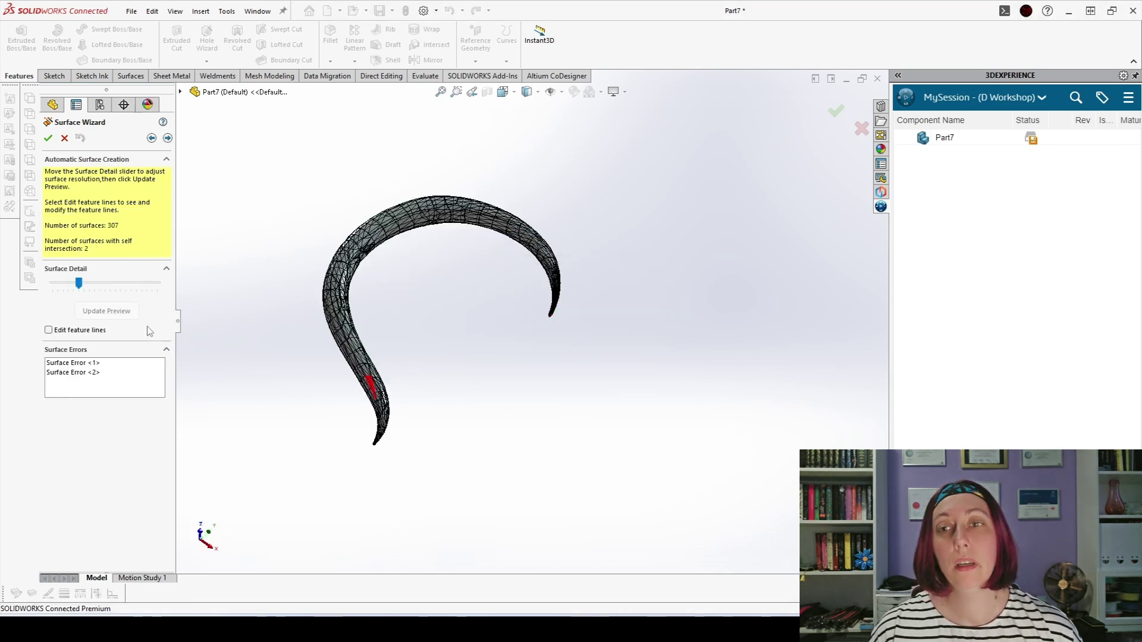
- Enable feature line editing, remove the short line beside the flagged surface near the lower tip, and update the preview
{"action": "left_click", "coordinate": [49, 330]}
{"action": "scroll", "coordinate": [377, 403], "scroll_direction": "down", "scroll_amount": 6}
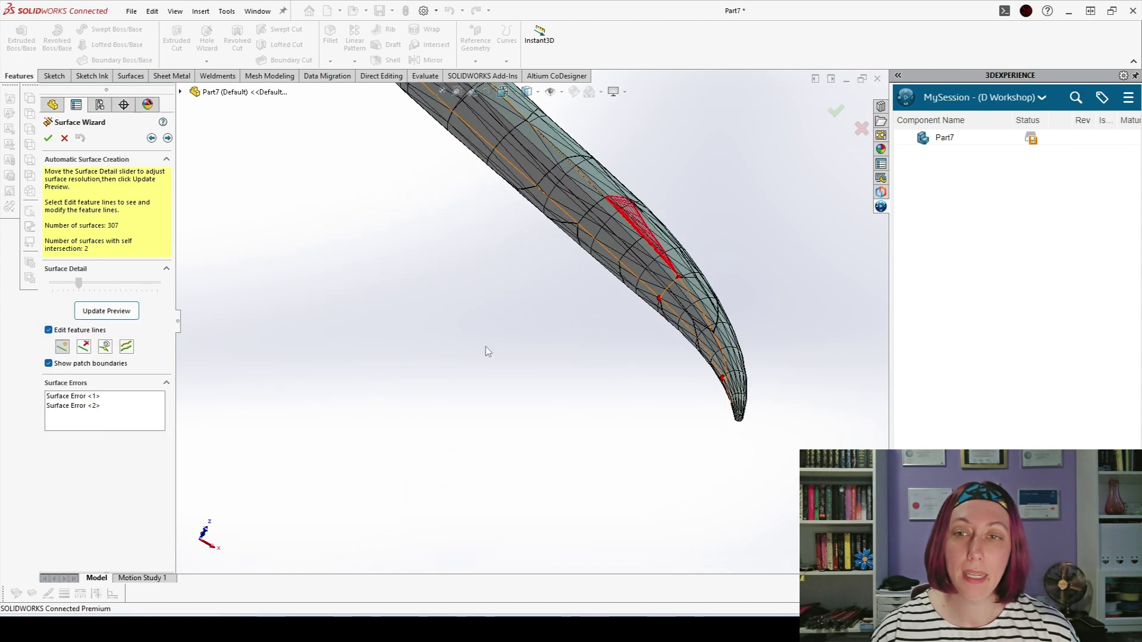
{"action": "scroll", "coordinate": [624, 285], "scroll_direction": "down", "scroll_amount": 4}
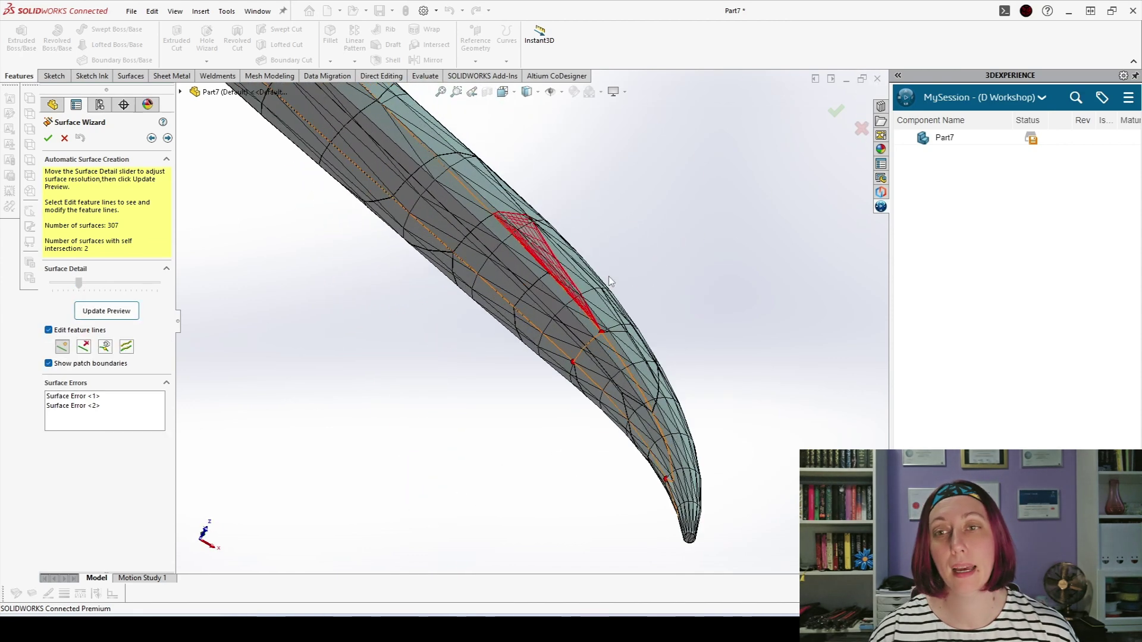
{"action": "scroll", "coordinate": [609, 276], "scroll_direction": "down", "scroll_amount": 1}
{"action": "scroll", "coordinate": [529, 246], "scroll_direction": "up", "scroll_amount": 2}
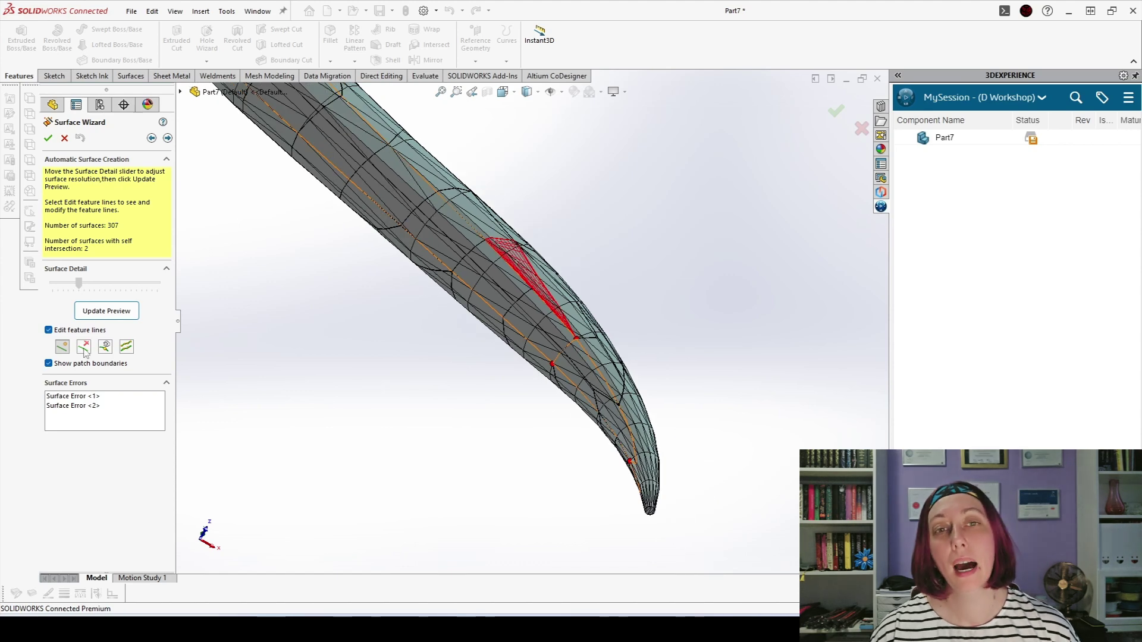
{"action": "left_click", "coordinate": [135, 313]}
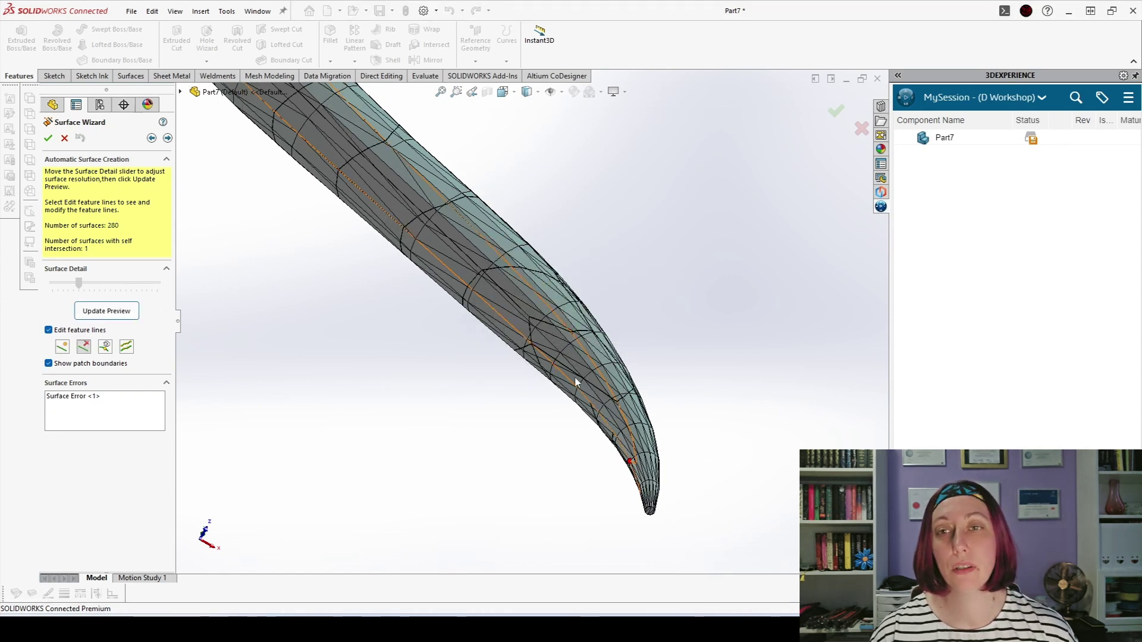
- Locate the remaining surface error on the lower tip's end face, remove its feature line, and update the preview
{"action": "scroll", "coordinate": [576, 382], "scroll_direction": "up", "scroll_amount": 5}
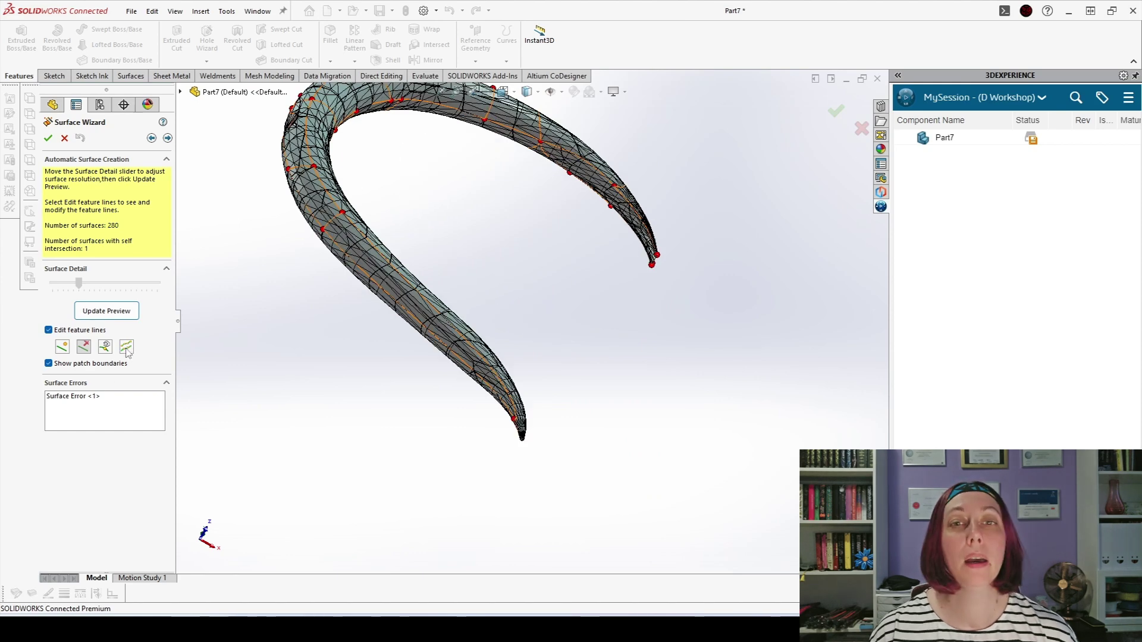
{"action": "left_click", "coordinate": [87, 397]}
{"action": "scroll", "coordinate": [535, 315], "scroll_direction": "up", "scroll_amount": 2}
{"action": "middle_click_drag", "start_coordinate": [551, 320], "coordinate": [467, 308]}
{"action": "scroll", "coordinate": [707, 255], "scroll_direction": "down", "scroll_amount": 3}
{"action": "scroll", "coordinate": [452, 346], "scroll_direction": "down", "scroll_amount": 6}
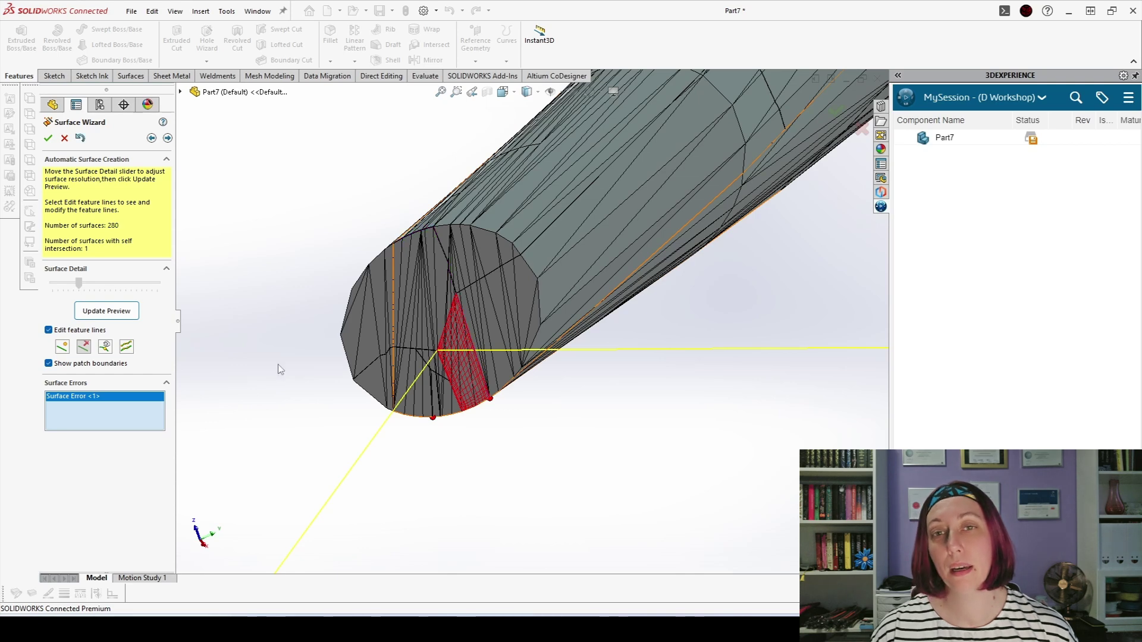
{"action": "left_click", "coordinate": [105, 311]}
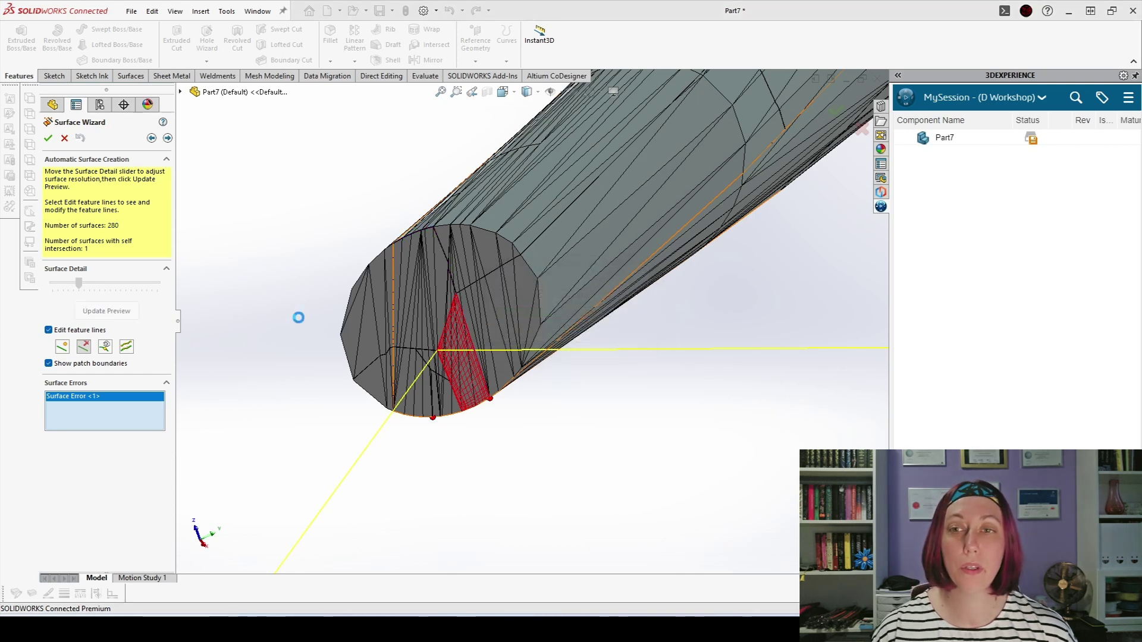
- Remove the feature line along the flagged surface beside the tip's end face, update the preview, and generate the solid
{"action": "scroll", "coordinate": [321, 357], "scroll_direction": "up", "scroll_amount": 2}
{"action": "middle_click_drag", "start_coordinate": [455, 373], "coordinate": [482, 180]}
{"action": "scroll", "coordinate": [434, 330], "scroll_direction": "up", "scroll_amount": 3}
{"action": "scroll", "coordinate": [483, 181], "scroll_direction": "up", "scroll_amount": 3}
{"action": "scroll", "coordinate": [450, 270], "scroll_direction": "down", "scroll_amount": 3}
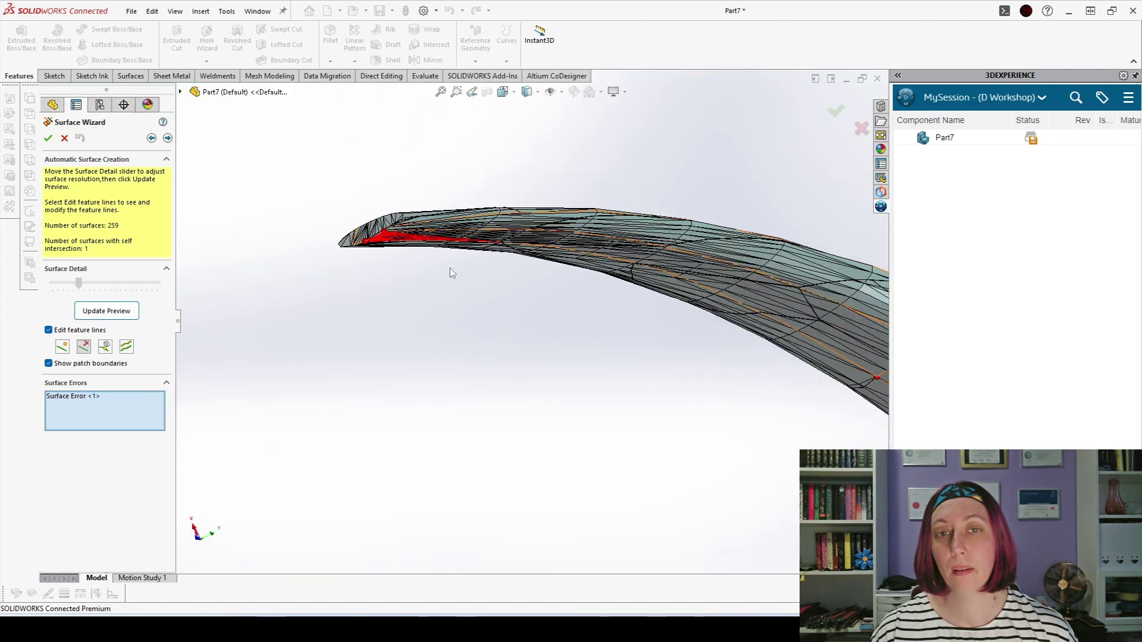
{"action": "scroll", "coordinate": [409, 225], "scroll_direction": "down", "scroll_amount": 2}
{"action": "scroll", "coordinate": [340, 212], "scroll_direction": "down", "scroll_amount": 2}
{"action": "left_click", "coordinate": [340, 213]}
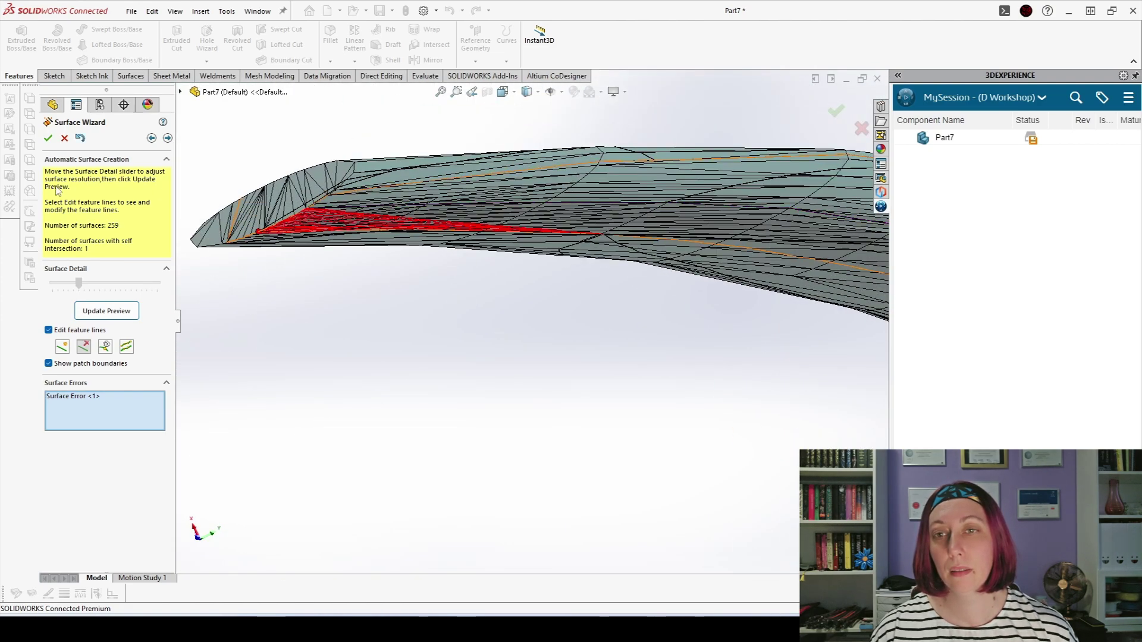
{"action": "left_click", "coordinate": [93, 315]}
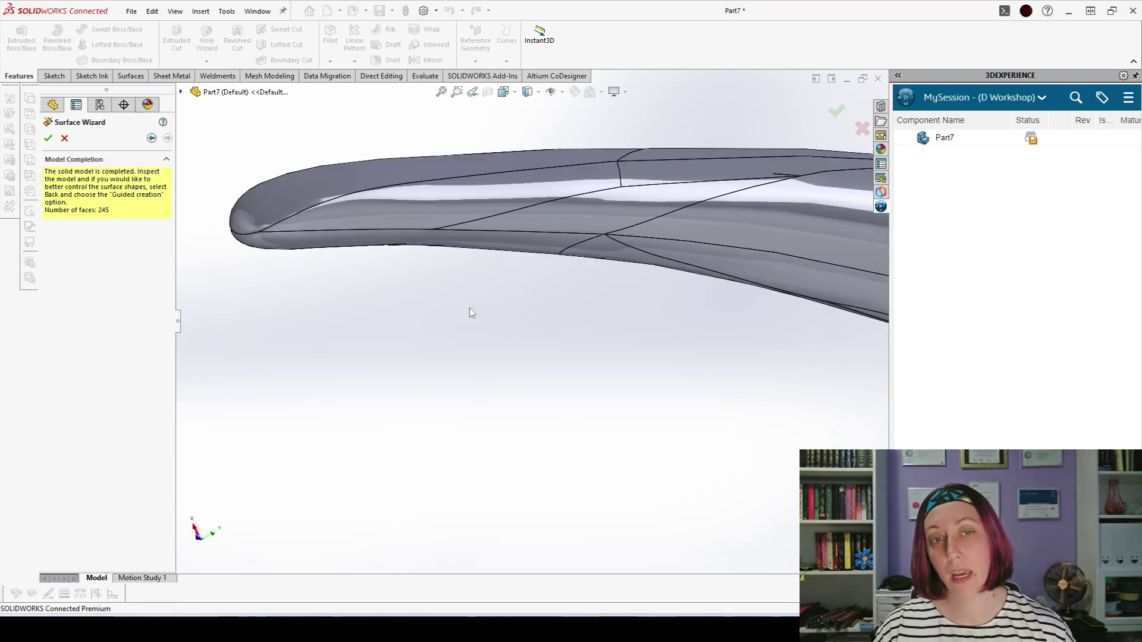
- Go back from the completed solid, restart automatic creation with surface detail at maximum, and update the preview
{"action": "scroll", "coordinate": [512, 310], "scroll_direction": "up", "scroll_amount": 8}
{"action": "scroll", "coordinate": [586, 336], "scroll_direction": "up", "scroll_amount": 5}
{"action": "middle_click_drag", "start_coordinate": [573, 340], "coordinate": [440, 345]}
{"action": "left_click", "coordinate": [151, 138]}
{"action": "left_click", "coordinate": [91, 230]}
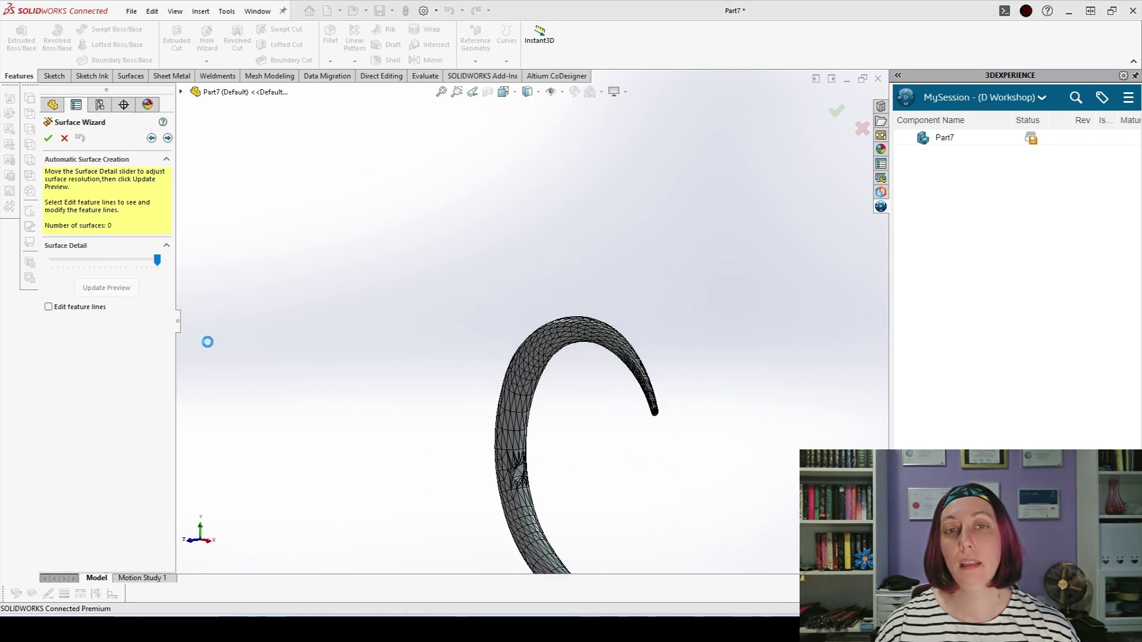
{"action": "left_click", "coordinate": [113, 312]}
- Reduce the surface detail in two small increments, updating the preview and reviewing the surface error list after each
{"action": "left_click_drag", "start_coordinate": [152, 284], "coordinate": [142, 286]}
{"action": "left_click", "coordinate": [115, 314]}
{"action": "left_click_drag", "start_coordinate": [160, 372], "coordinate": [154, 407]}
{"action": "mouse_move", "coordinate": [143, 286]}
{"action": "left_mouse_down"}
{"action": "mouse_move", "coordinate": [153, 294]}
{"action": "mouse_move", "coordinate": [132, 293]}
{"action": "left_mouse_up"}
{"action": "left_click", "coordinate": [113, 312]}
{"action": "left_click_drag", "start_coordinate": [159, 370], "coordinate": [162, 409]}
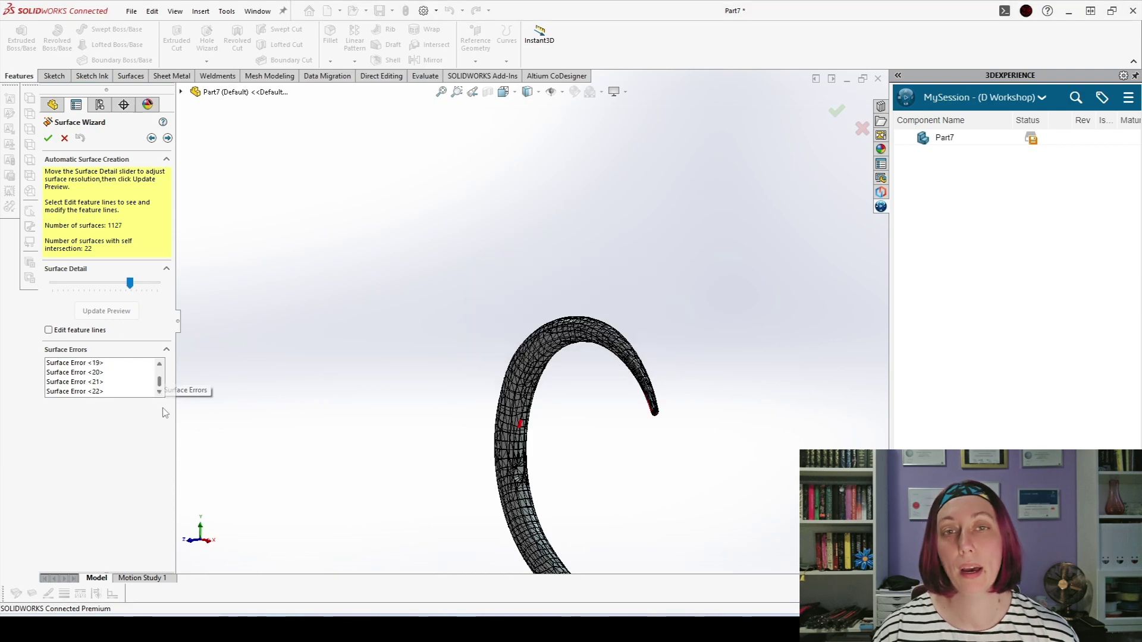
- Set the surface detail to maximum, update the preview, and turn on feature line editing
{"action": "left_click_drag", "start_coordinate": [130, 284], "coordinate": [160, 287]}
{"action": "left_click", "coordinate": [113, 312]}
{"action": "left_click", "coordinate": [49, 331]}
- Modify the feature lines around the flagged surfaces on the curved heart half and update the preview
{"action": "scroll", "coordinate": [654, 409], "scroll_direction": "up", "scroll_amount": 10}
{"action": "left_click", "coordinate": [84, 347]}
{"action": "middle_click_drag", "start_coordinate": [648, 377], "coordinate": [479, 188]}
{"action": "scroll", "coordinate": [599, 502], "scroll_direction": "down", "scroll_amount": 6}
{"action": "scroll", "coordinate": [597, 307], "scroll_direction": "up", "scroll_amount": 5}
{"action": "left_click", "coordinate": [105, 347]}
{"action": "scroll", "coordinate": [537, 286], "scroll_direction": "up", "scroll_amount": 5}
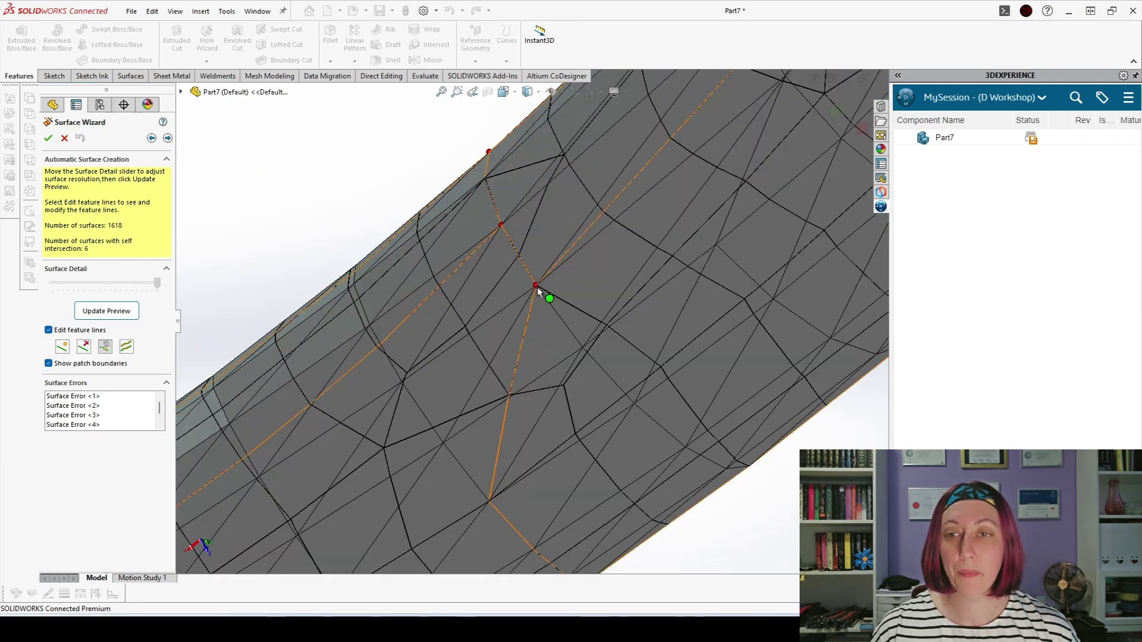
{"action": "left_click", "coordinate": [537, 287]}
{"action": "scroll", "coordinate": [536, 287], "scroll_direction": "down", "scroll_amount": 5}
{"action": "middle_click_drag", "start_coordinate": [537, 287], "coordinate": [573, 336]}
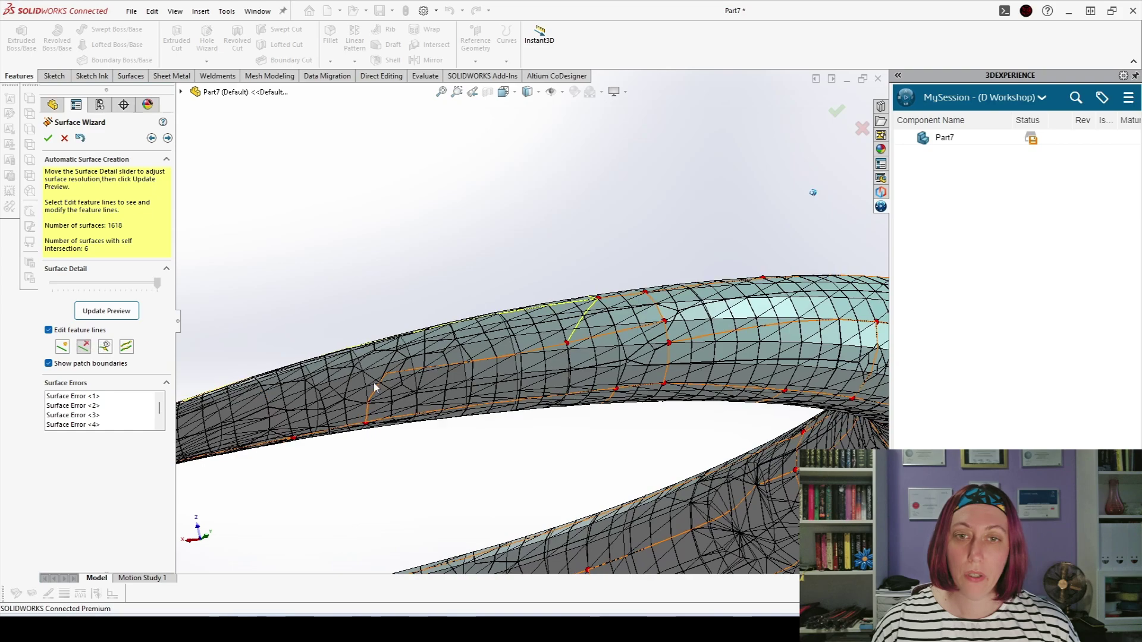
{"action": "middle_click_drag", "start_coordinate": [374, 388], "coordinate": [535, 297]}
{"action": "left_click", "coordinate": [107, 311]}
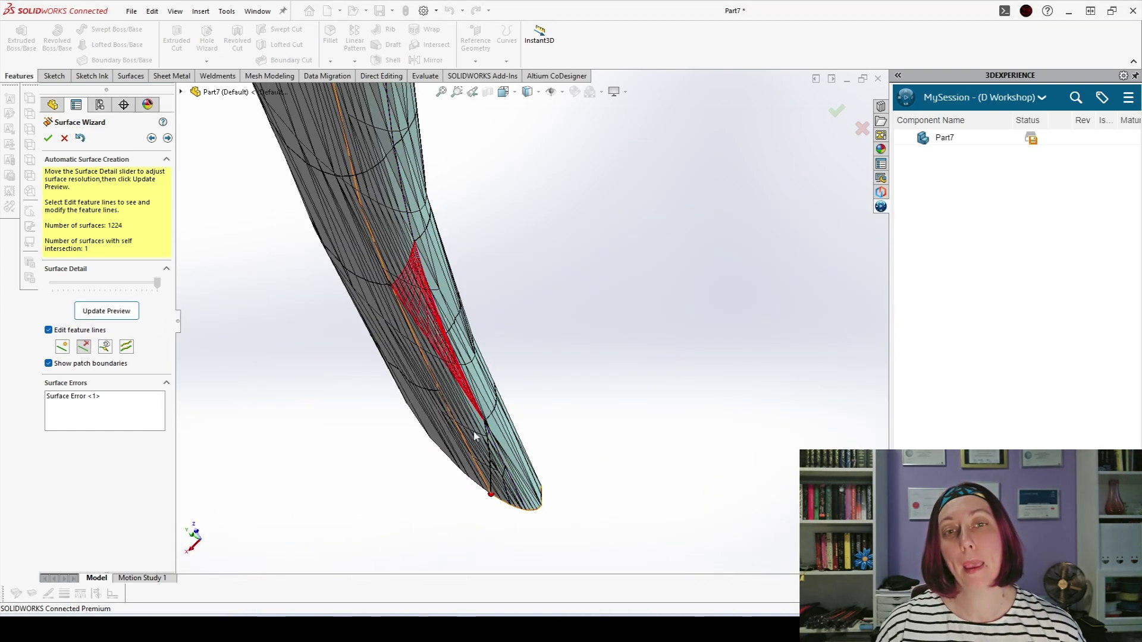
- Locate and clear the remaining surface error near the heart half's narrow tip, and generate the solid
{"action": "middle_click_drag", "start_coordinate": [474, 436], "coordinate": [377, 385]}
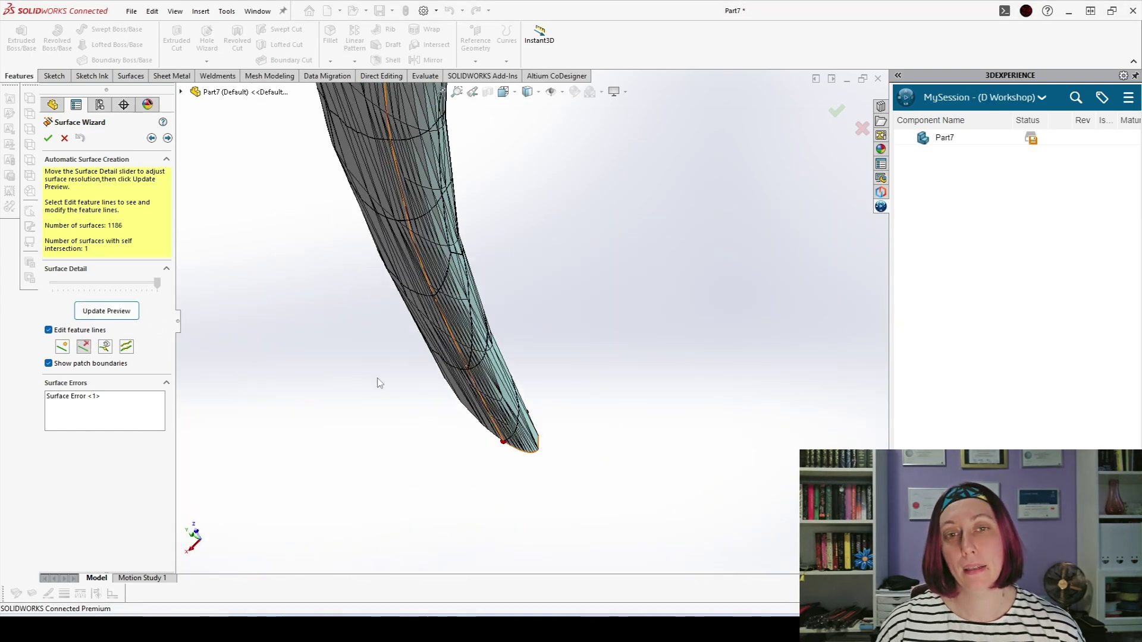
{"action": "left_click", "coordinate": [78, 397]}
{"action": "key", "text": "Return"}
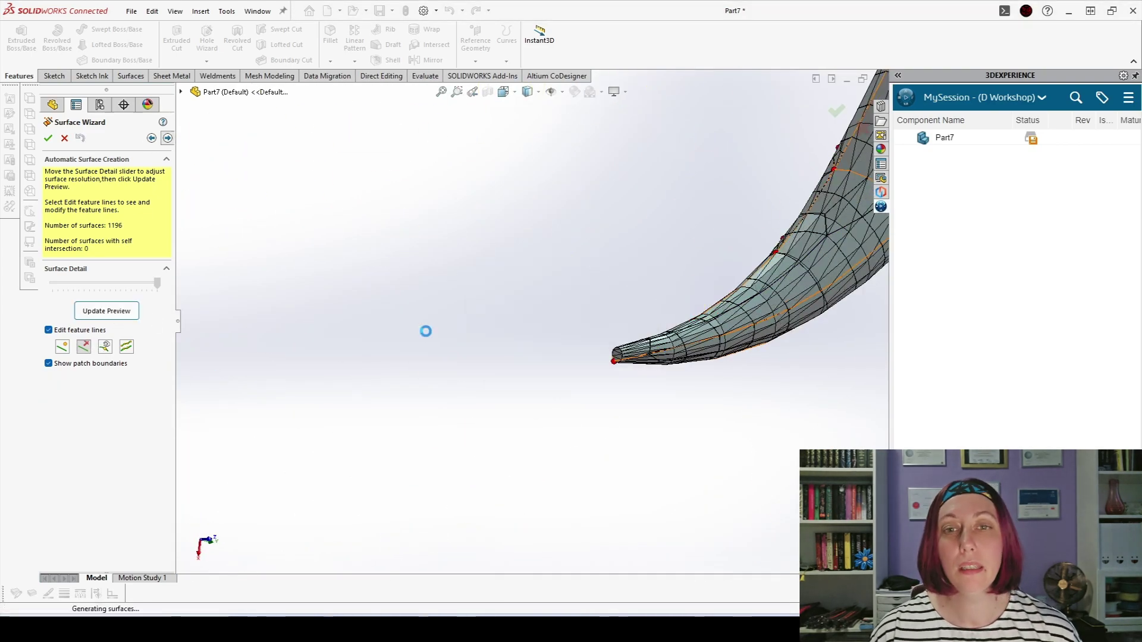
- Show the hidden Imported2, Boss-Extrude1 and Hanger bodies alongside the new heart half
{"action": "left_click", "coordinate": [94, 397]}
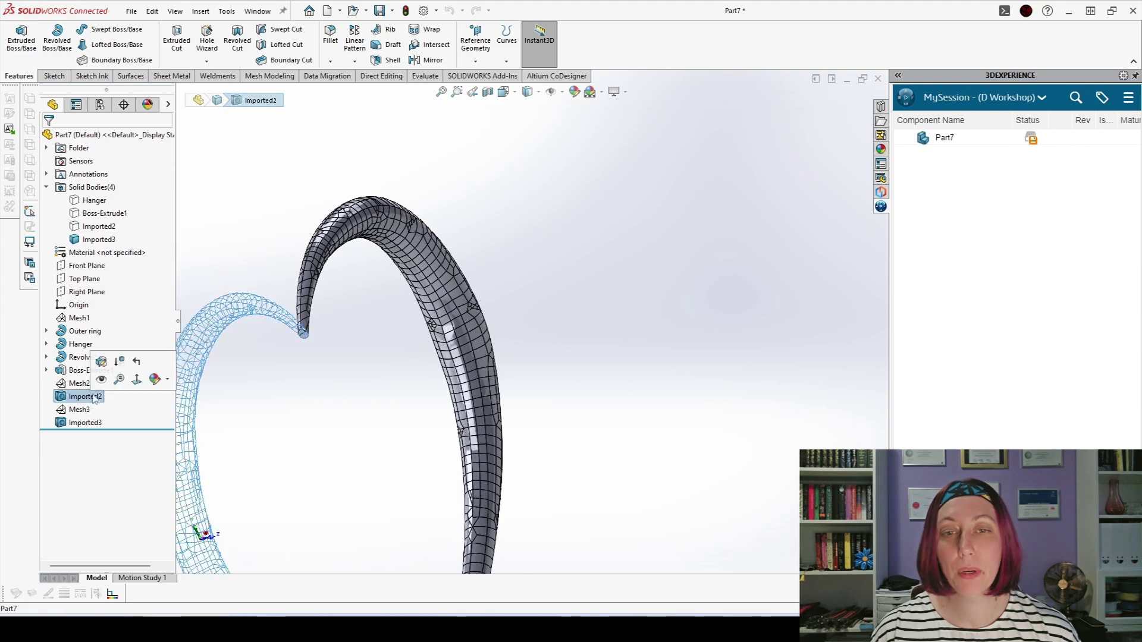
{"action": "left_click", "coordinate": [102, 380]}
{"action": "left_click", "coordinate": [104, 214]}
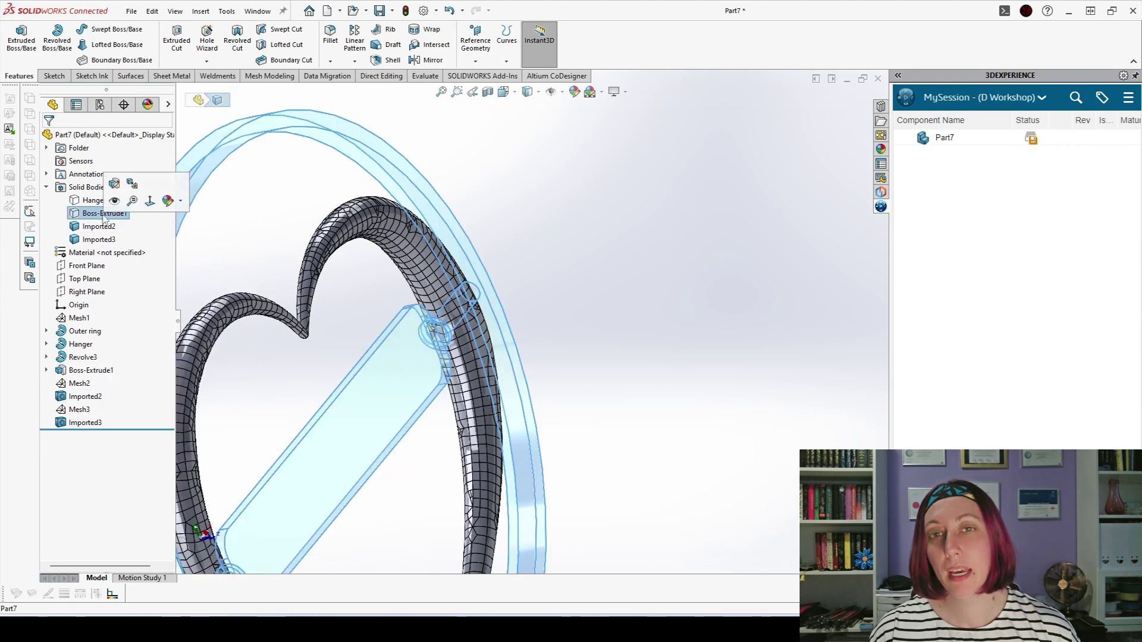
{"action": "left_click", "coordinate": [114, 201]}
{"action": "left_click", "coordinate": [94, 200]}
{"action": "left_click", "coordinate": [114, 187]}
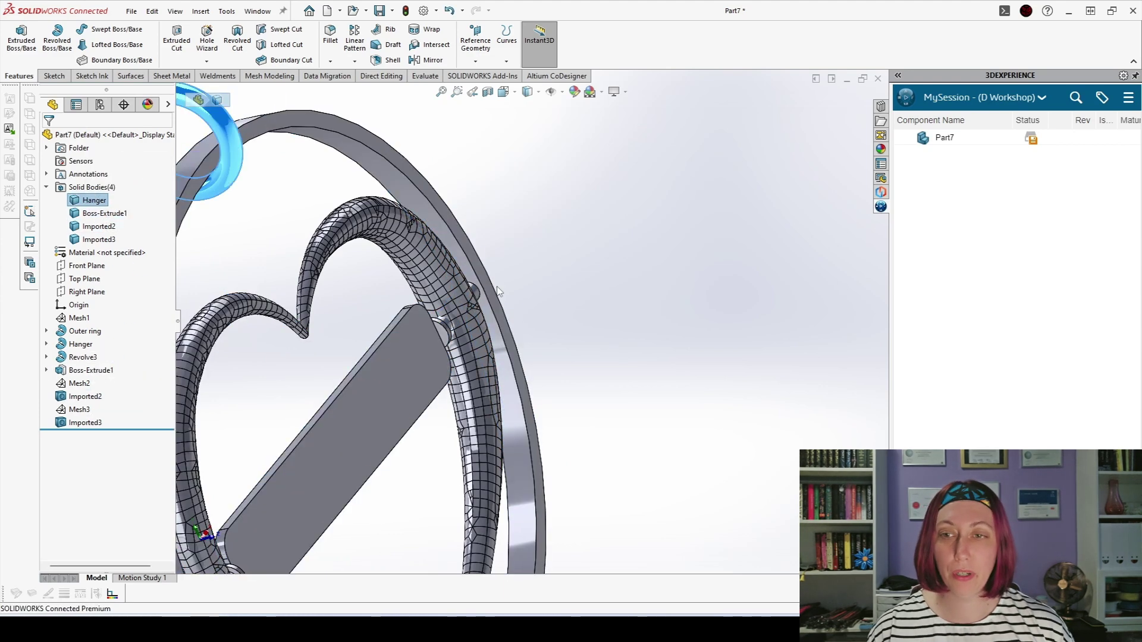
- Examine the complete pendant in the front view, including the heart's lower tips, and rotate it to check all sides
{"action": "left_click", "coordinate": [523, 302]}
{"action": "key", "text": "ctrl+1"}
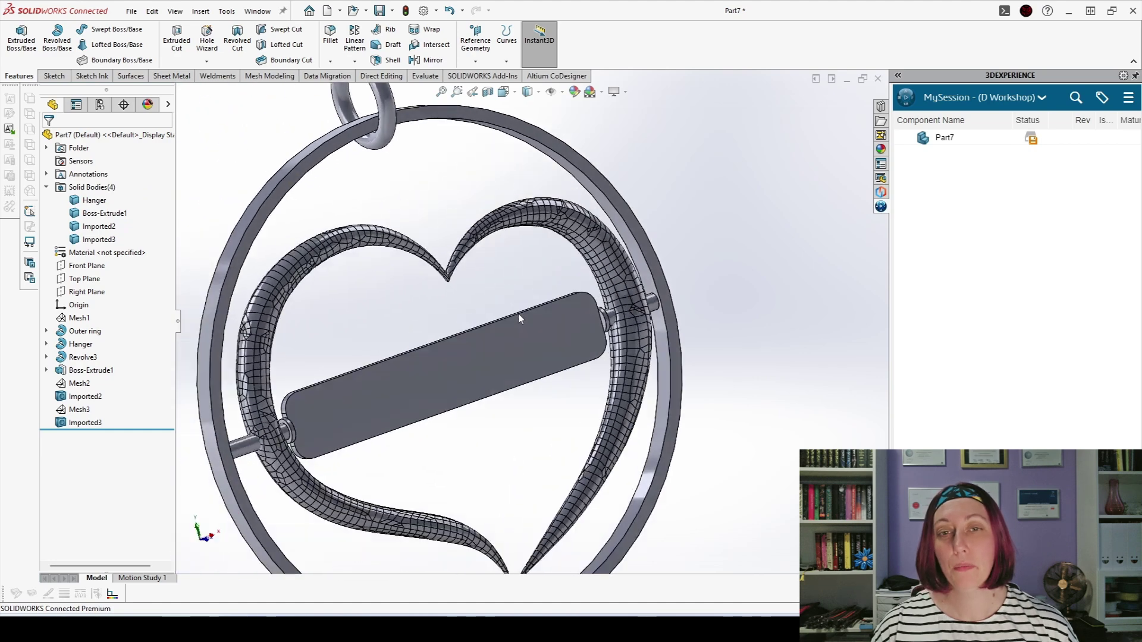
{"action": "scroll", "coordinate": [667, 446], "scroll_direction": "down", "scroll_amount": 5}
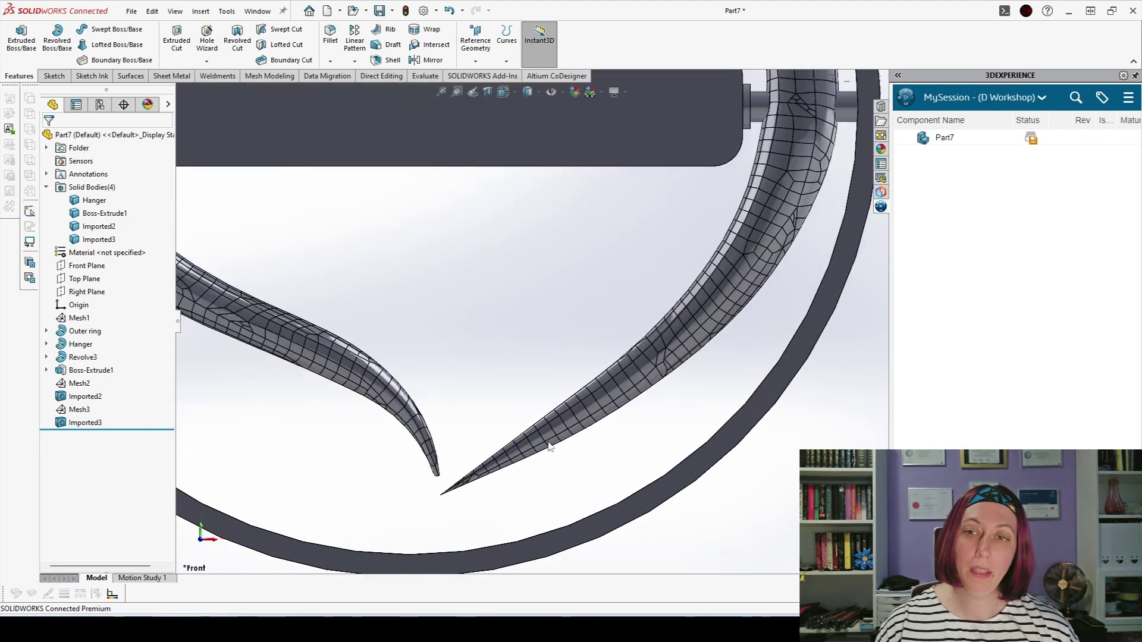
{"action": "scroll", "coordinate": [484, 461], "scroll_direction": "up", "scroll_amount": 5}
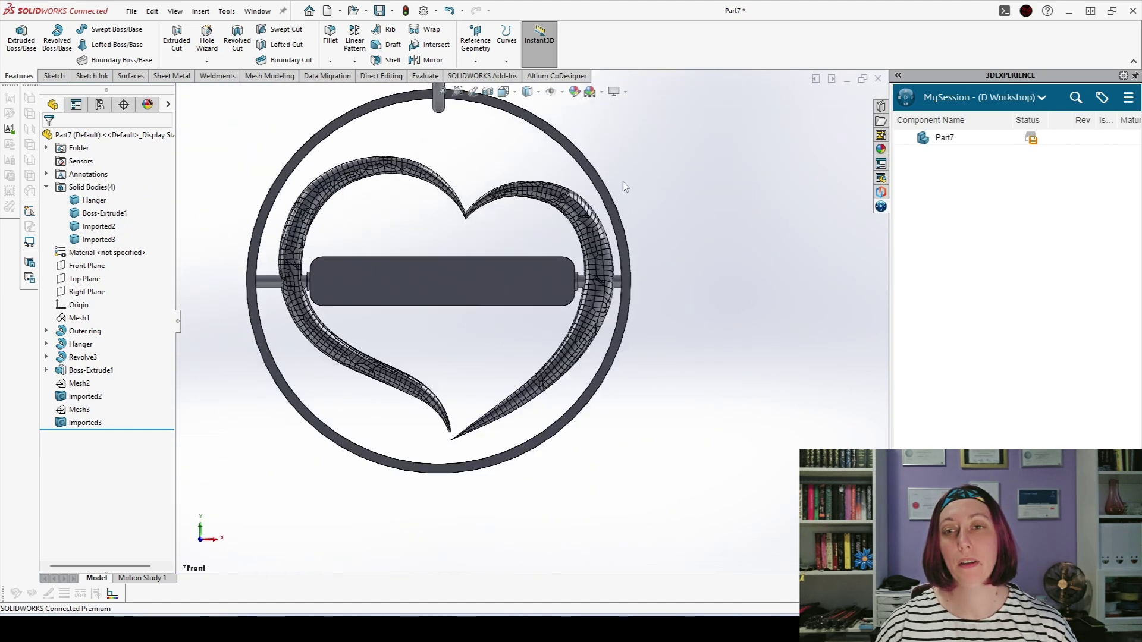
{"action": "middle_click_drag", "start_coordinate": [339, 333], "coordinate": [334, 308]}
{"action": "key", "text": "Left"}
{"action": "key", "text": "Left"}
{"action": "key", "text": "Left"}
{"action": "key", "text": "Left"}
{"action": "key", "text": "Left"}
{"action": "key", "text": "Left"}
{"action": "key", "text": "Left"}
{"action": "key", "text": "Left"}
{"action": "key", "text": "Left"}
{"action": "key", "text": "Left"}
{"action": "key", "text": "Left"}
{"action": "key", "text": "Left"}
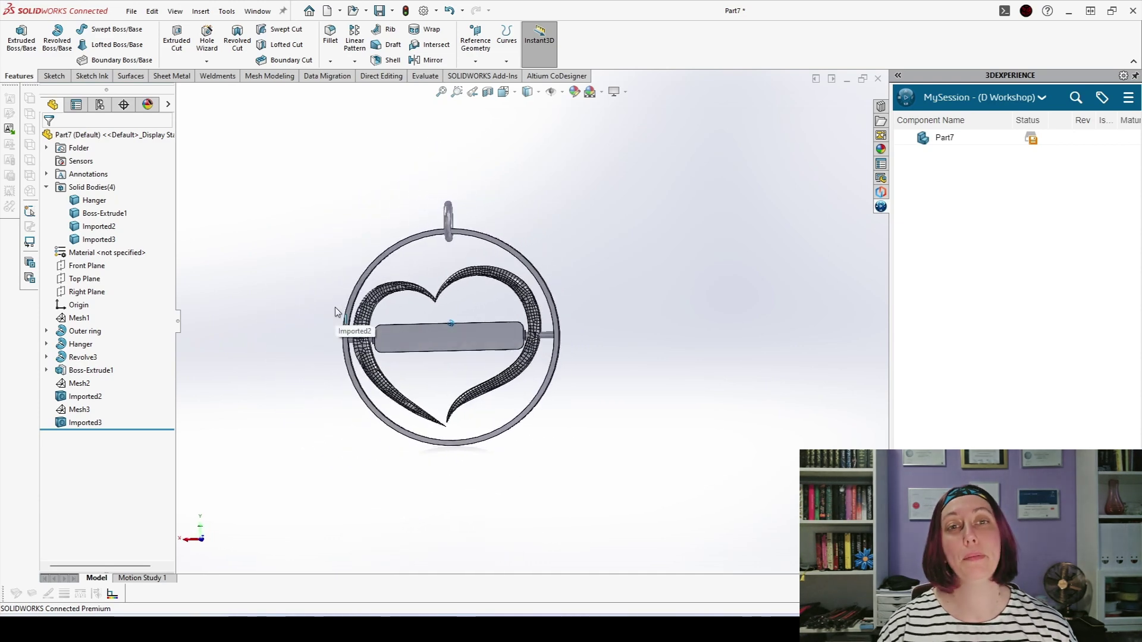
{"action": "key", "text": "Left"}
{"action": "key", "text": "Left"}
{"action": "key", "text": "Left"}
{"action": "key", "text": "Left"}
{"action": "key", "text": "Left"}
{"action": "key", "text": "Left"}
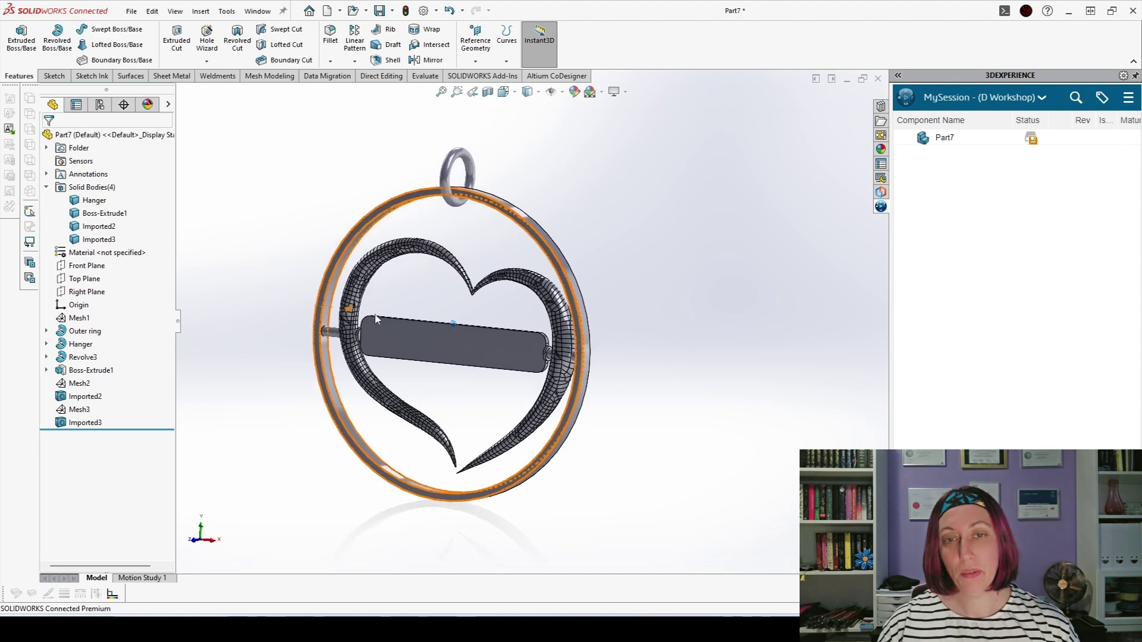
{"action": "key", "text": "Left"}
{"action": "key", "text": "Left"}
{"action": "key", "text": "Left"}
{"action": "key", "text": "Left"}
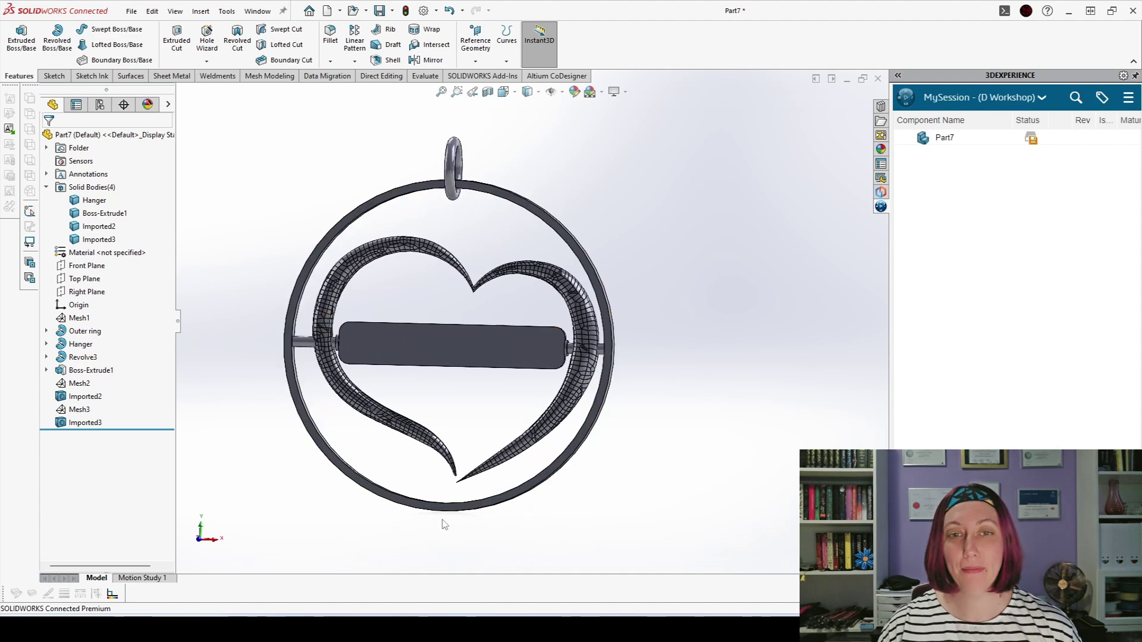